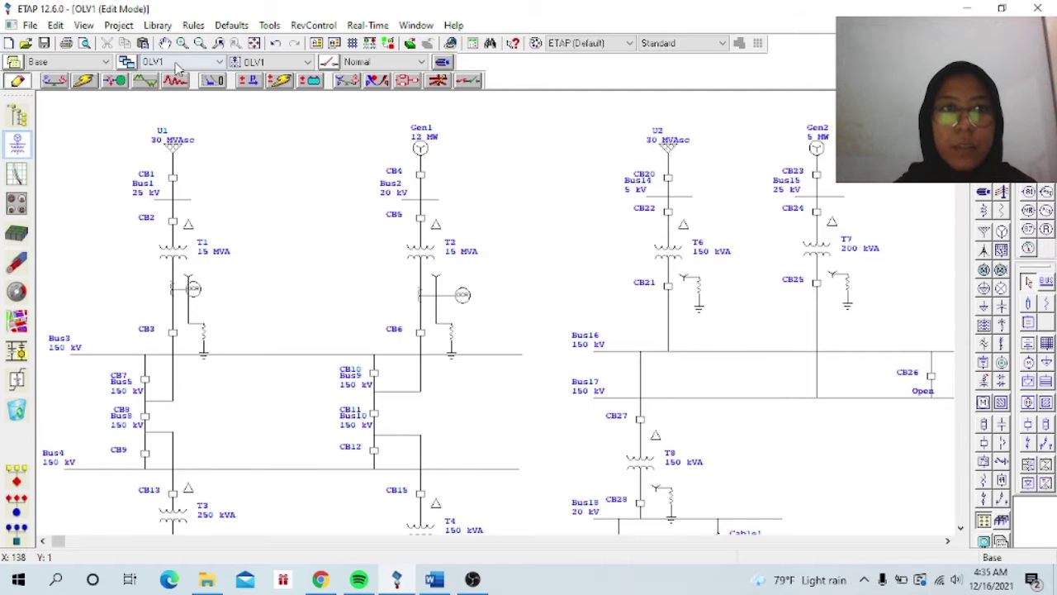
Step: Examine the whole single-line diagram, from the power grids and generators down to the 0.22 kV buses and their loads
{"action": "left_click", "coordinate": [200, 47]}
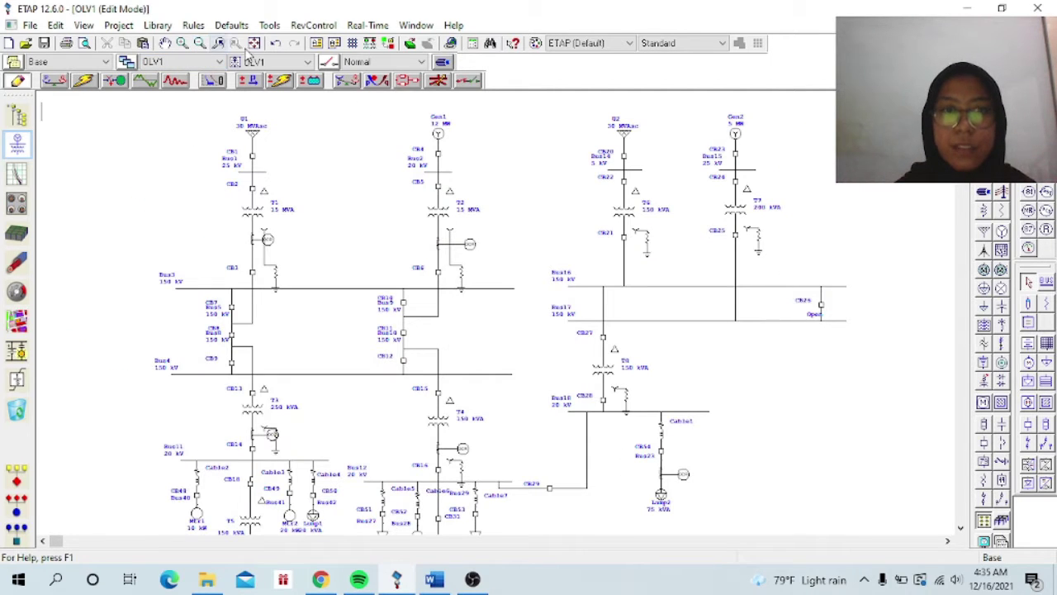
{"action": "scroll", "coordinate": [726, 194], "scroll_direction": "down", "scroll_amount": 5}
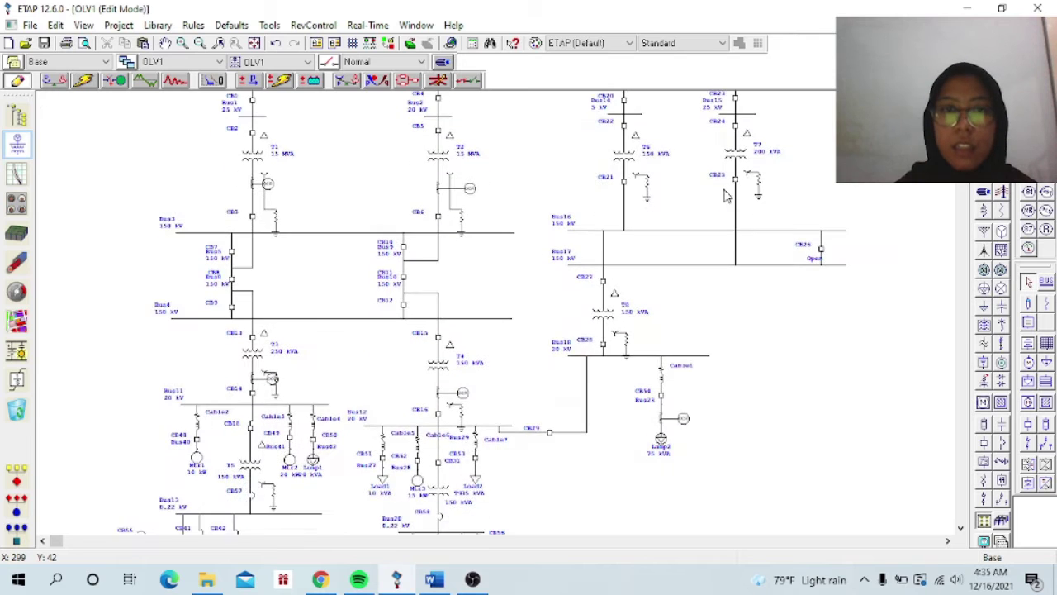
{"action": "scroll", "coordinate": [727, 192], "scroll_direction": "down", "scroll_amount": 3}
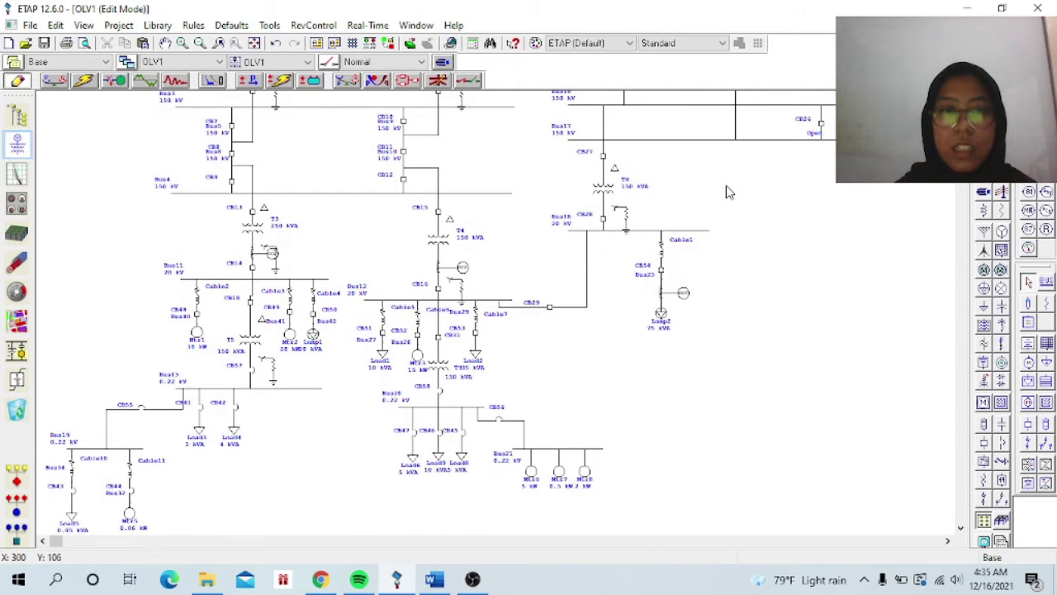
{"action": "scroll", "coordinate": [725, 193], "scroll_direction": "down", "scroll_amount": 1}
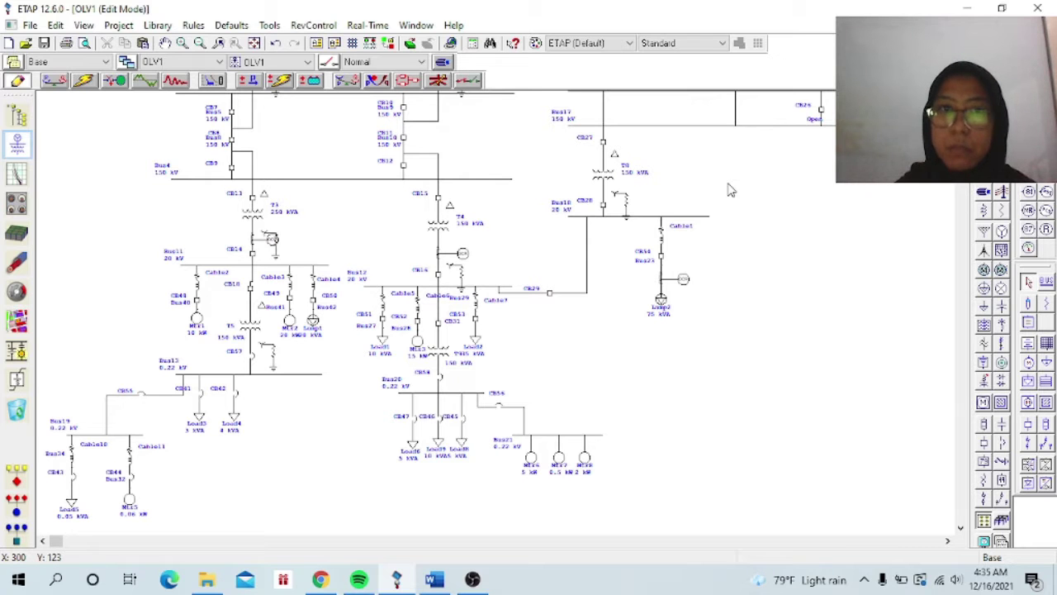
{"action": "scroll", "coordinate": [728, 190], "scroll_direction": "up", "scroll_amount": 7}
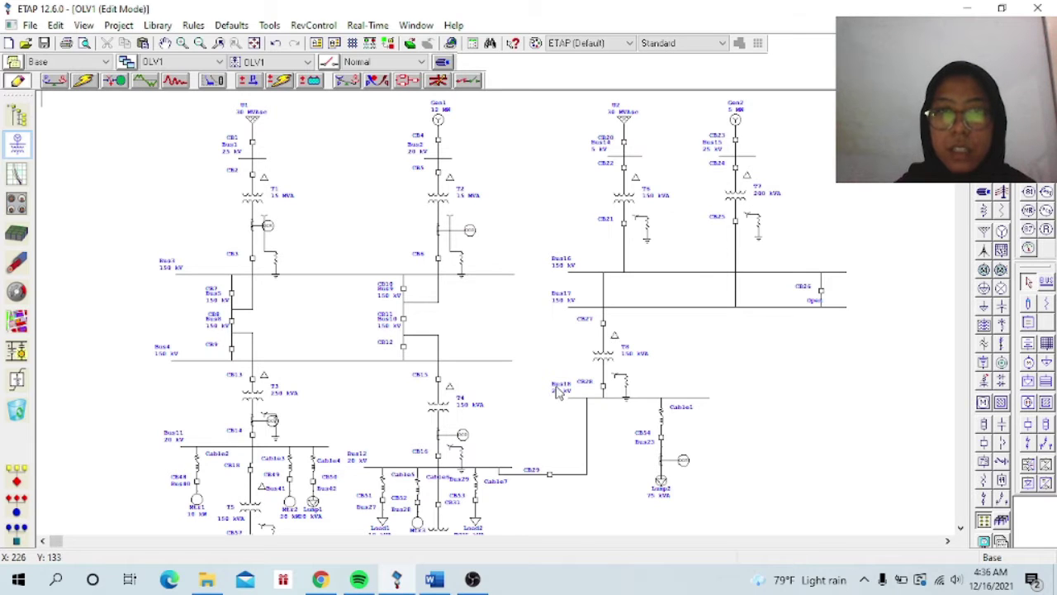
{"action": "scroll", "coordinate": [299, 409], "scroll_direction": "down", "scroll_amount": 3}
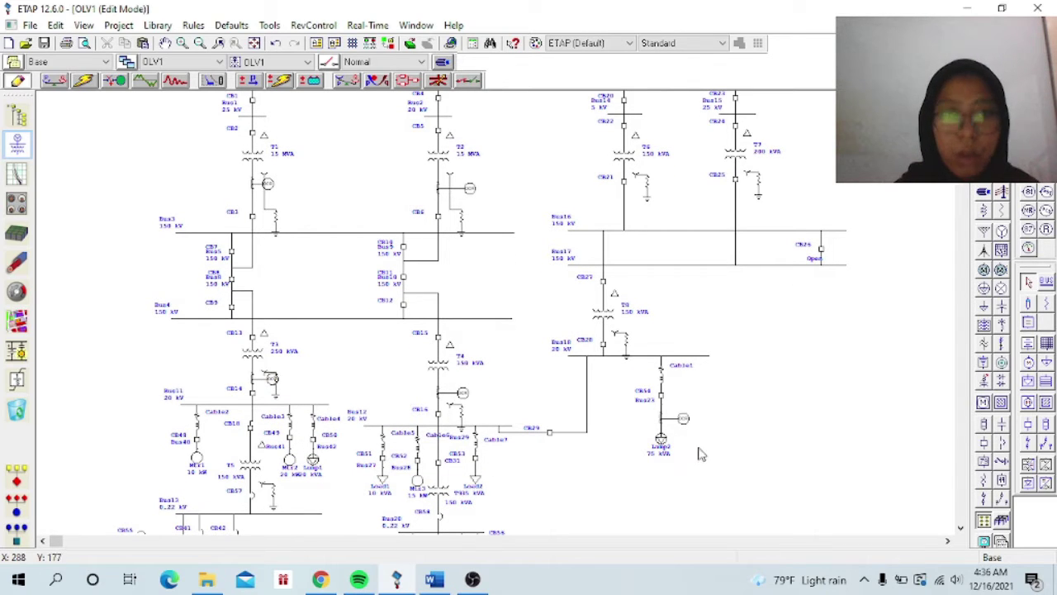
{"action": "scroll", "coordinate": [772, 398], "scroll_direction": "down", "scroll_amount": 5}
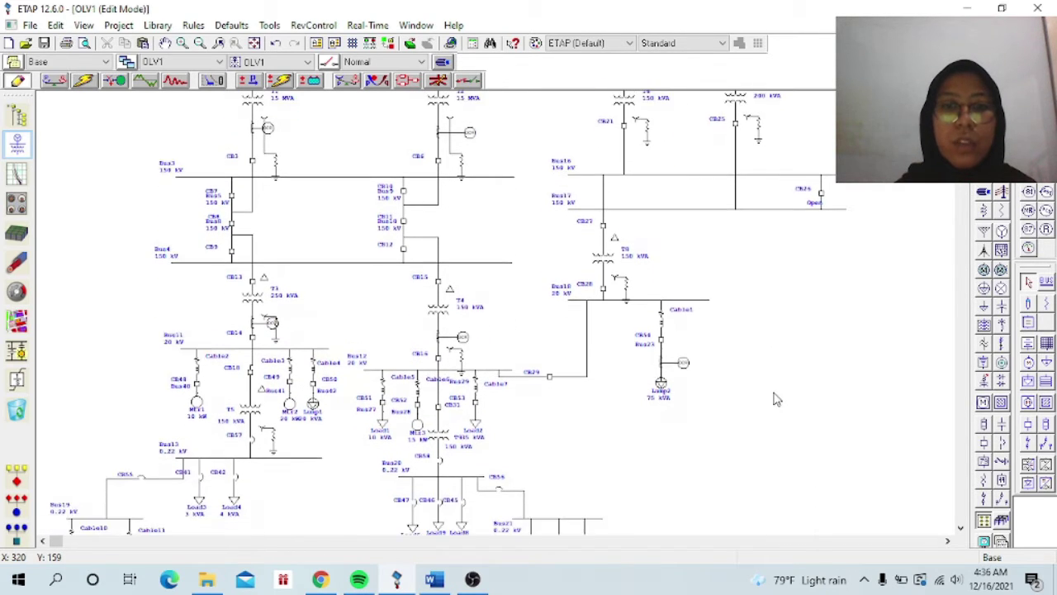
{"action": "scroll", "coordinate": [774, 398], "scroll_direction": "down", "scroll_amount": 3}
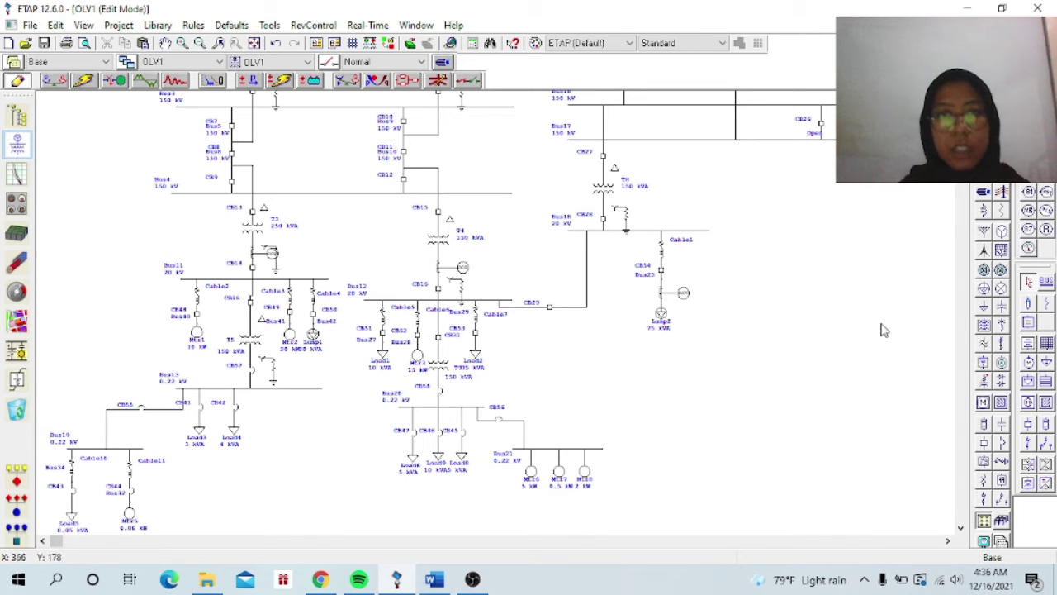
{"action": "scroll", "coordinate": [798, 401], "scroll_direction": "up", "scroll_amount": 5}
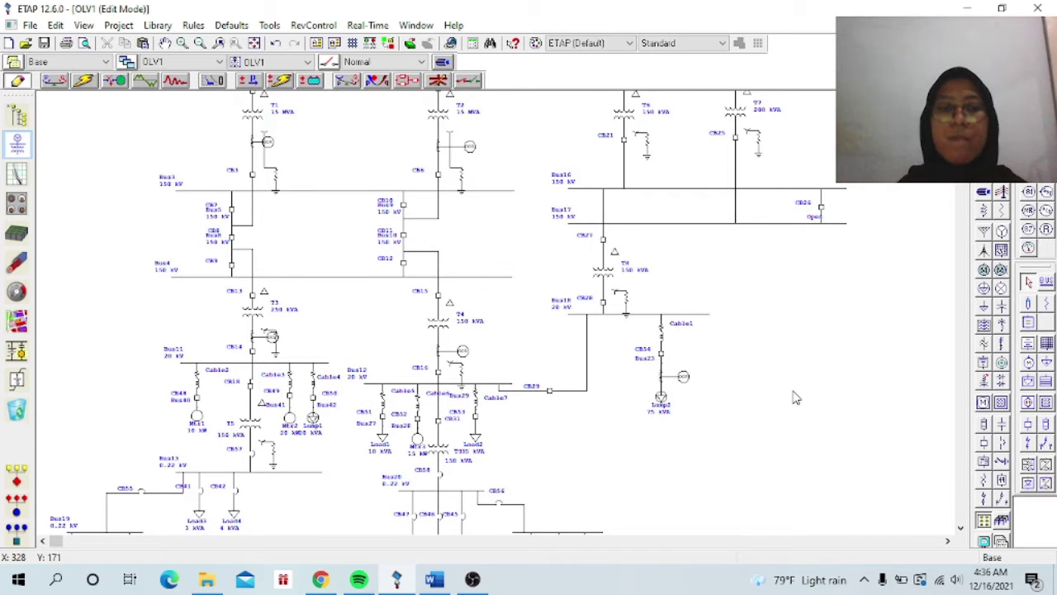
{"action": "scroll", "coordinate": [794, 398], "scroll_direction": "up", "scroll_amount": 5}
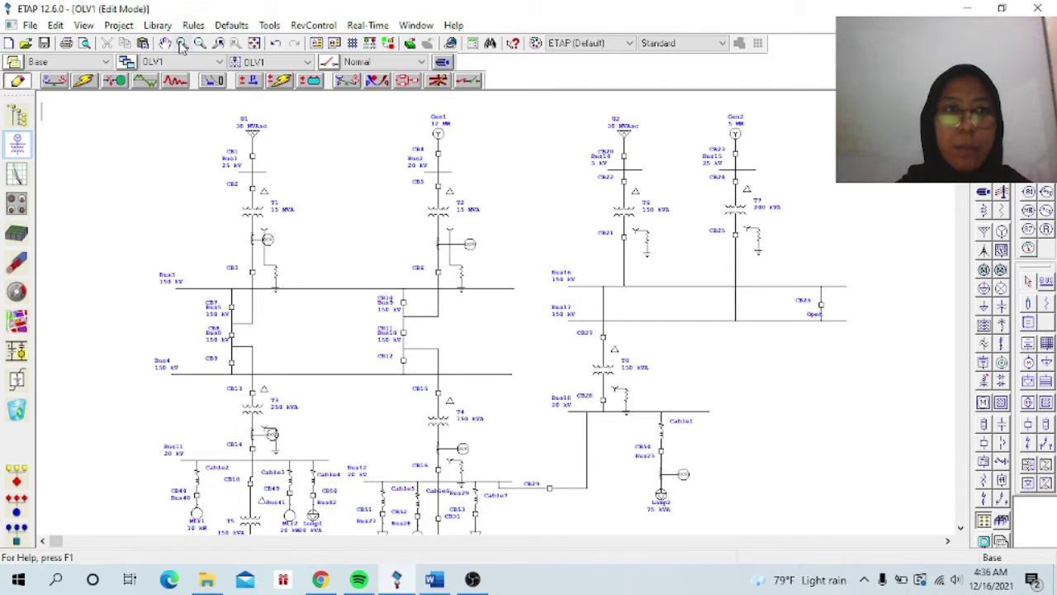
Step: Examine the network at a larger scale, following the feeders from U1 and Gen1 down to the low-voltage motors and loads
{"action": "left_click", "coordinate": [360, 220]}
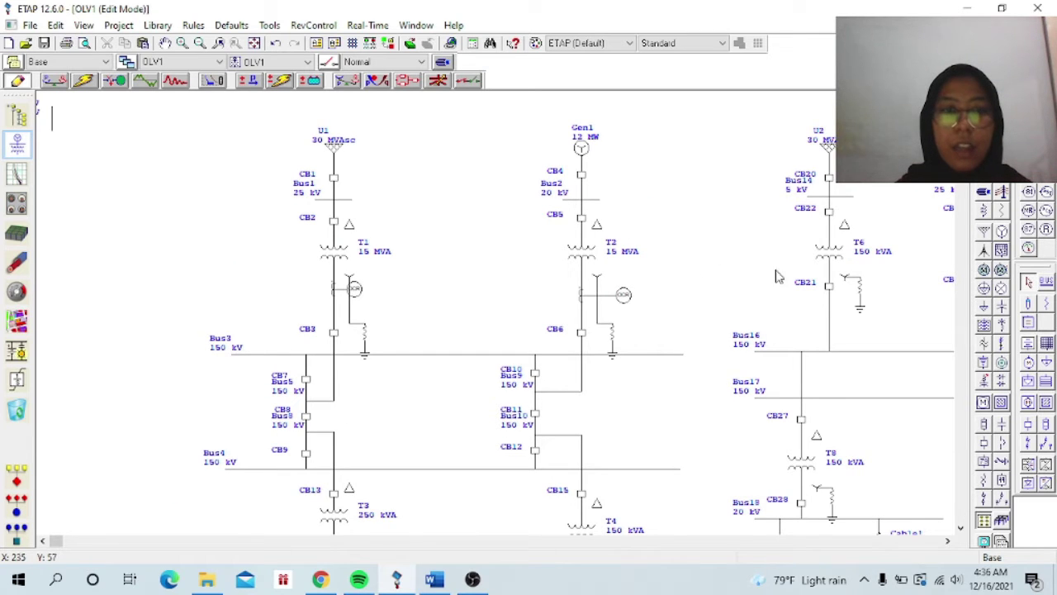
{"action": "scroll", "coordinate": [865, 273], "scroll_direction": "down", "scroll_amount": 6}
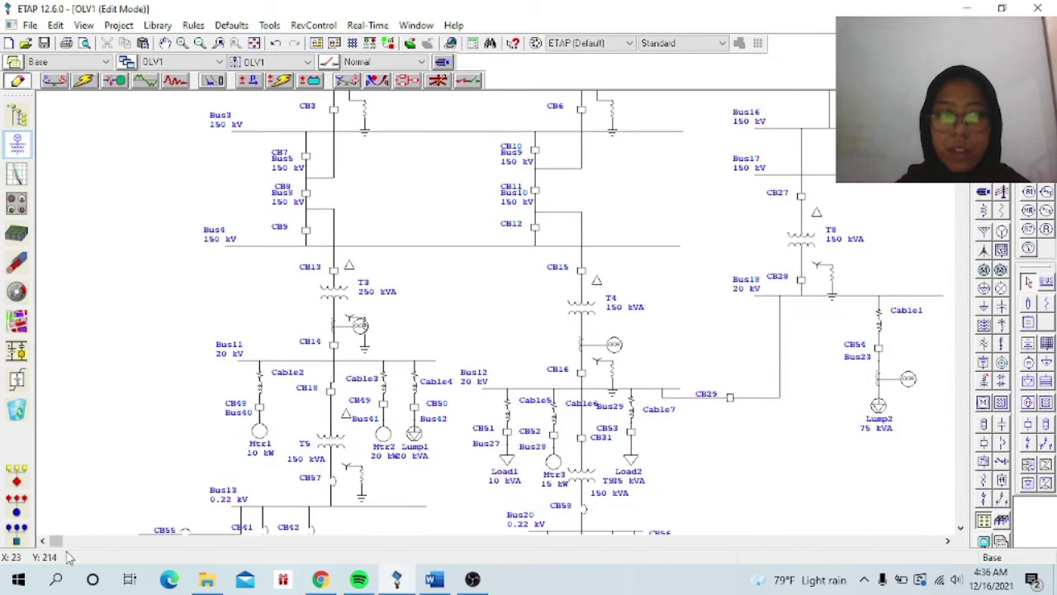
{"action": "mouse_move", "coordinate": [51, 542]}
{"action": "left_mouse_down"}
{"action": "mouse_move", "coordinate": [63, 542]}
{"action": "mouse_move", "coordinate": [58, 535]}
{"action": "left_mouse_up"}
{"action": "scroll", "coordinate": [915, 270], "scroll_direction": "down", "scroll_amount": 5}
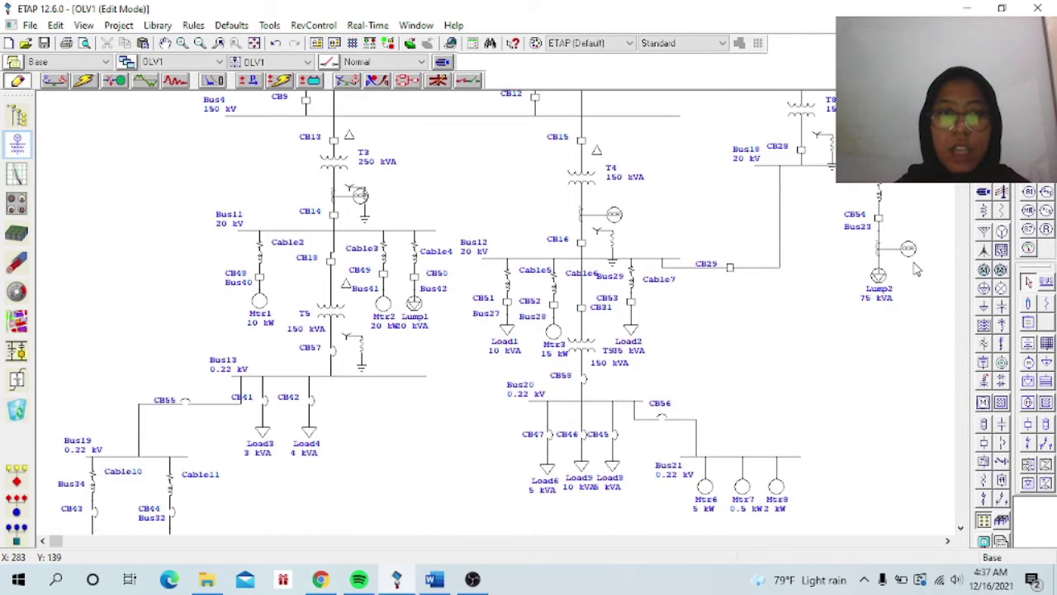
{"action": "right_click", "coordinate": [915, 269]}
{"action": "left_click", "coordinate": [849, 297]}
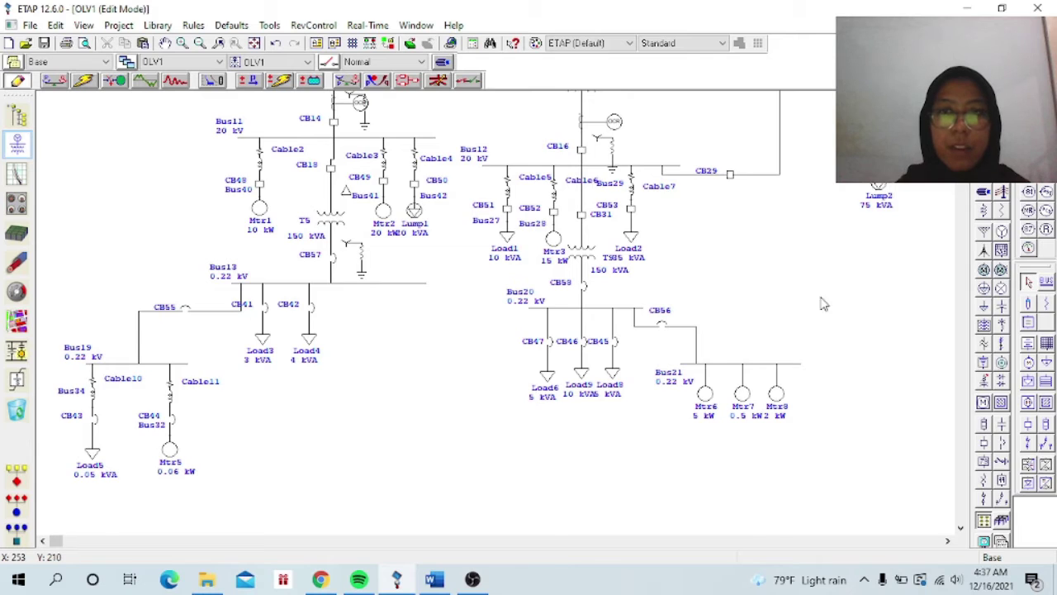
{"action": "scroll", "coordinate": [821, 301], "scroll_direction": "up", "scroll_amount": 3}
{"action": "scroll", "coordinate": [821, 301], "scroll_direction": "up", "scroll_amount": 7}
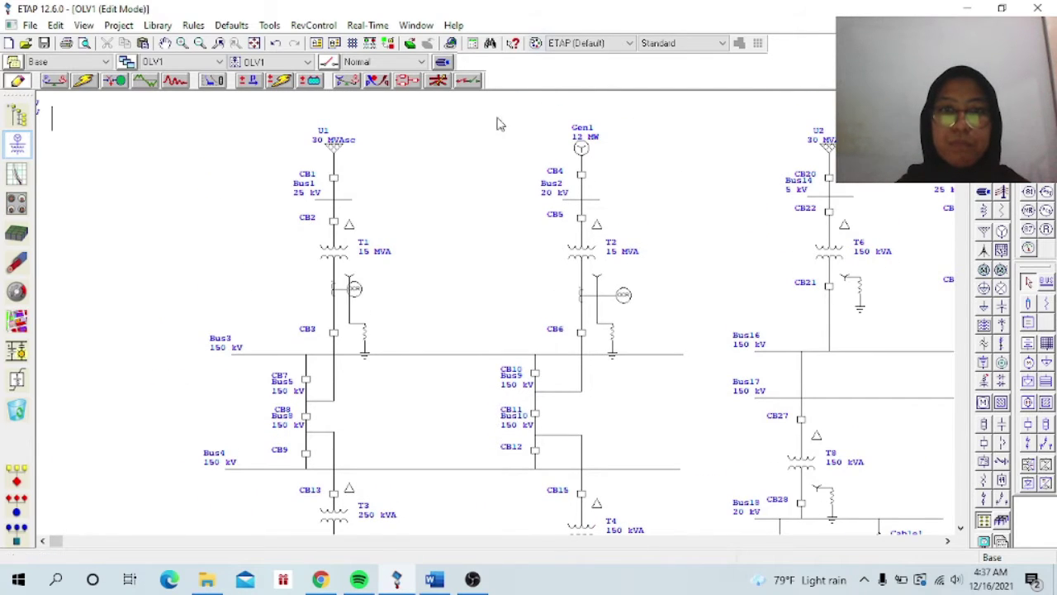
Step: Review the general information and rating data of power grid U1, and close its editor
{"action": "left_click", "coordinate": [337, 151]}
{"action": "double_click", "coordinate": [337, 152]}
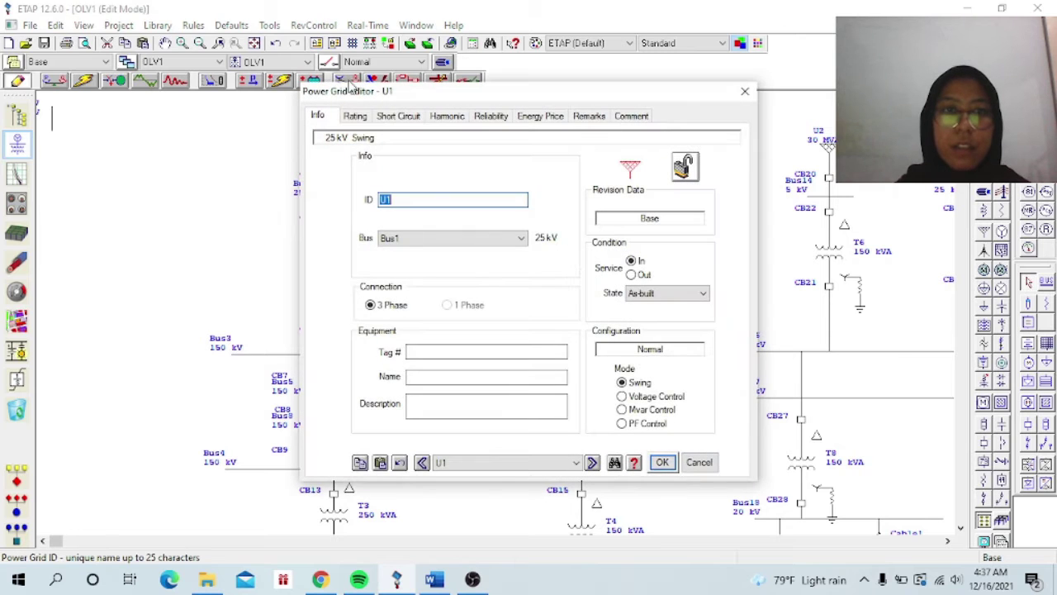
{"action": "left_click", "coordinate": [355, 117]}
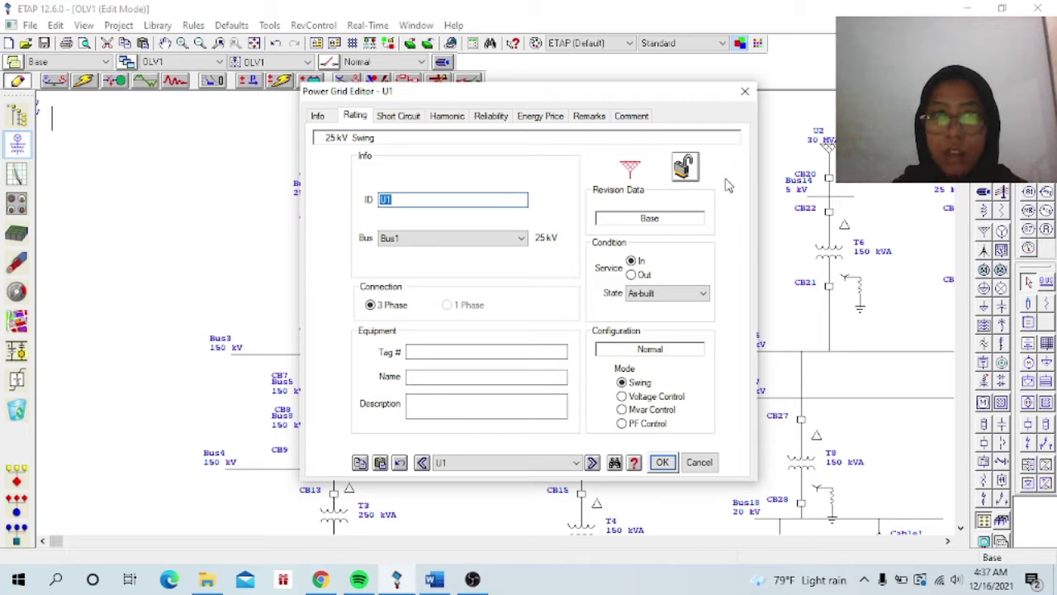
{"action": "left_click", "coordinate": [323, 120]}
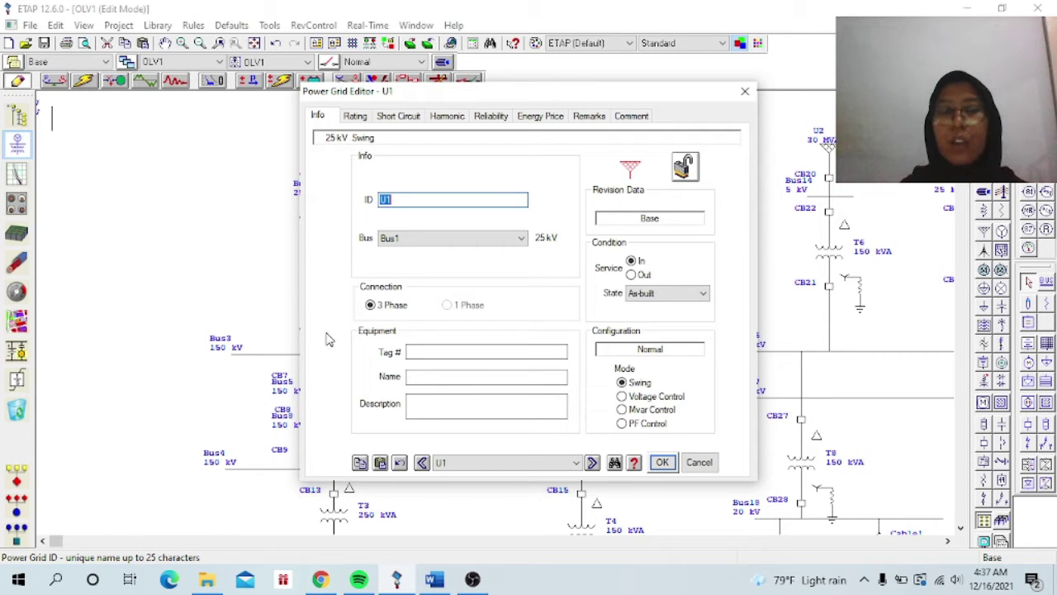
{"action": "left_click", "coordinate": [666, 462]}
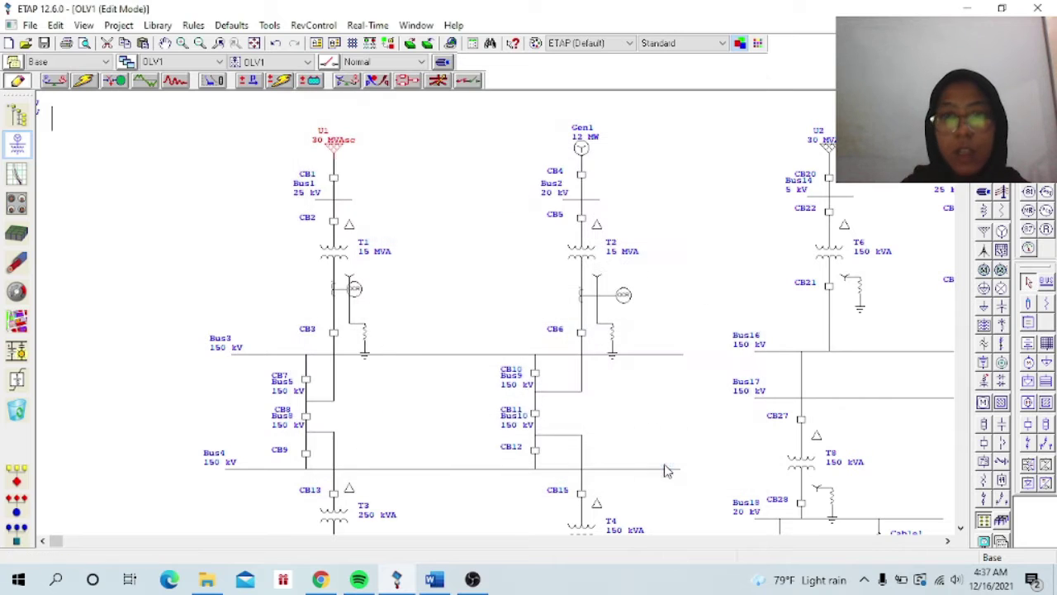
Step: Review the rating data of synchronous generator Gen1, close its editor and clear the selection
{"action": "double_click", "coordinate": [583, 154]}
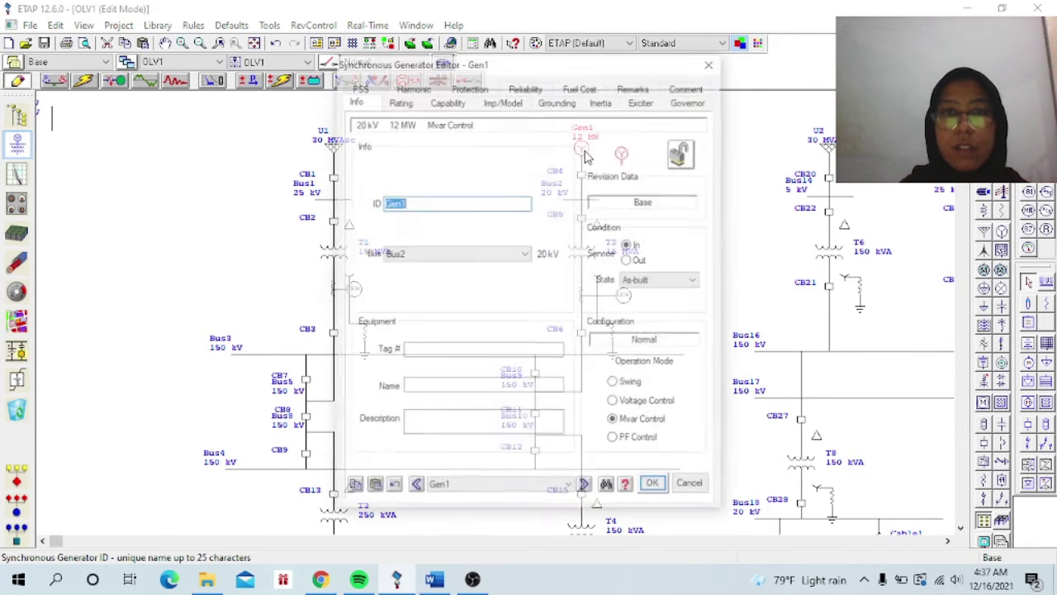
{"action": "left_click", "coordinate": [401, 103]}
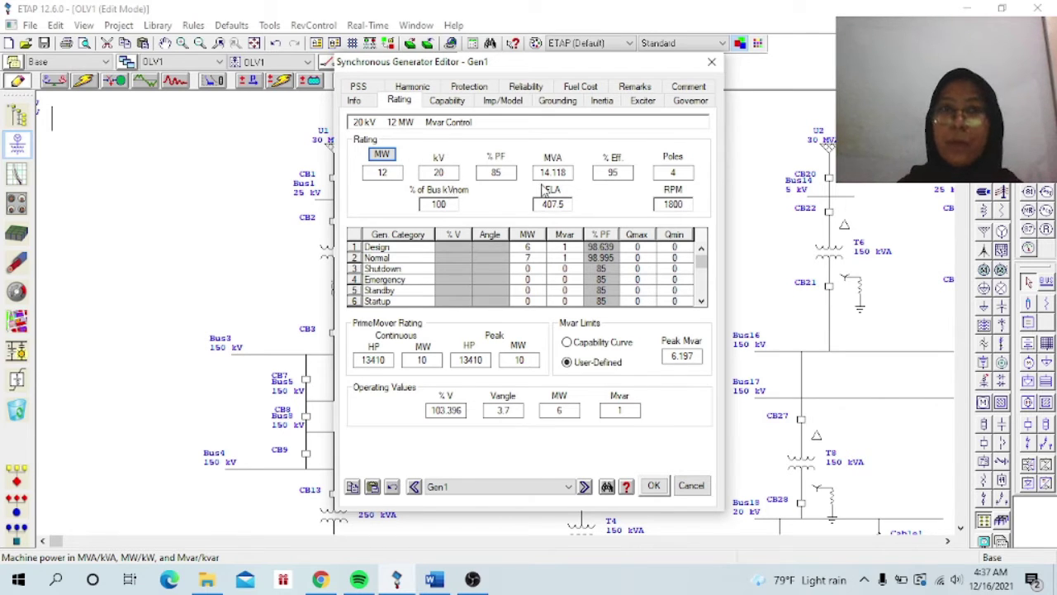
{"action": "left_click", "coordinate": [654, 485]}
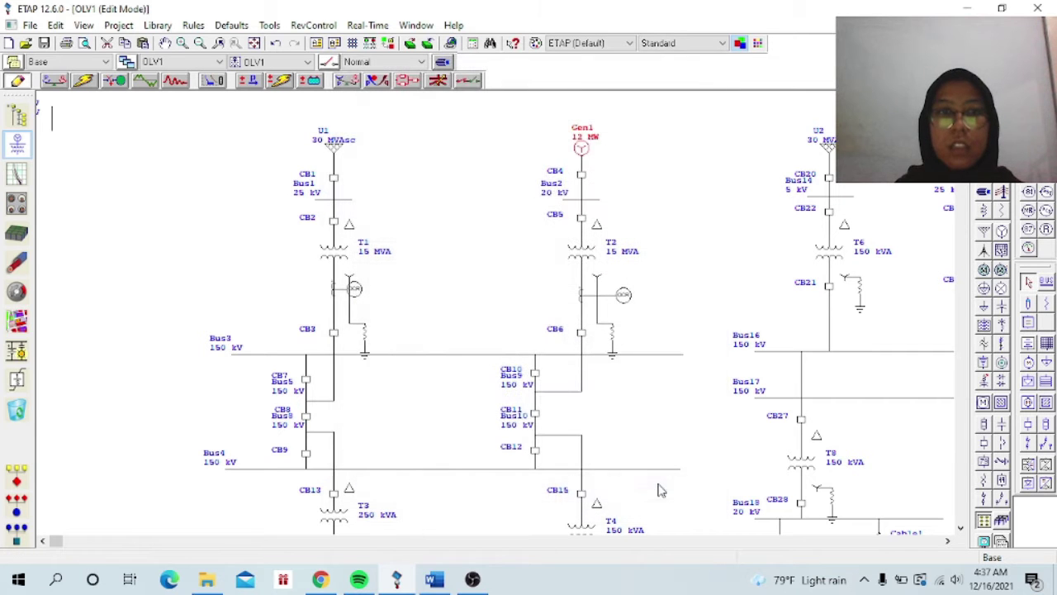
{"action": "left_click", "coordinate": [670, 207]}
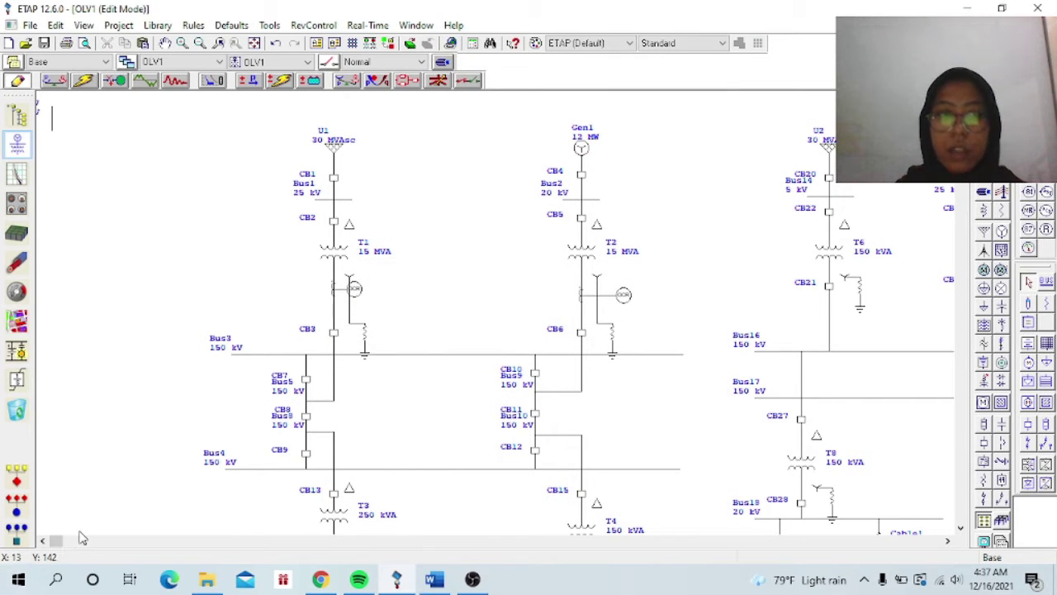
Step: Review the rating data of power grid U2, and close its editor
{"action": "left_click_drag", "start_coordinate": [56, 541], "coordinate": [62, 541]}
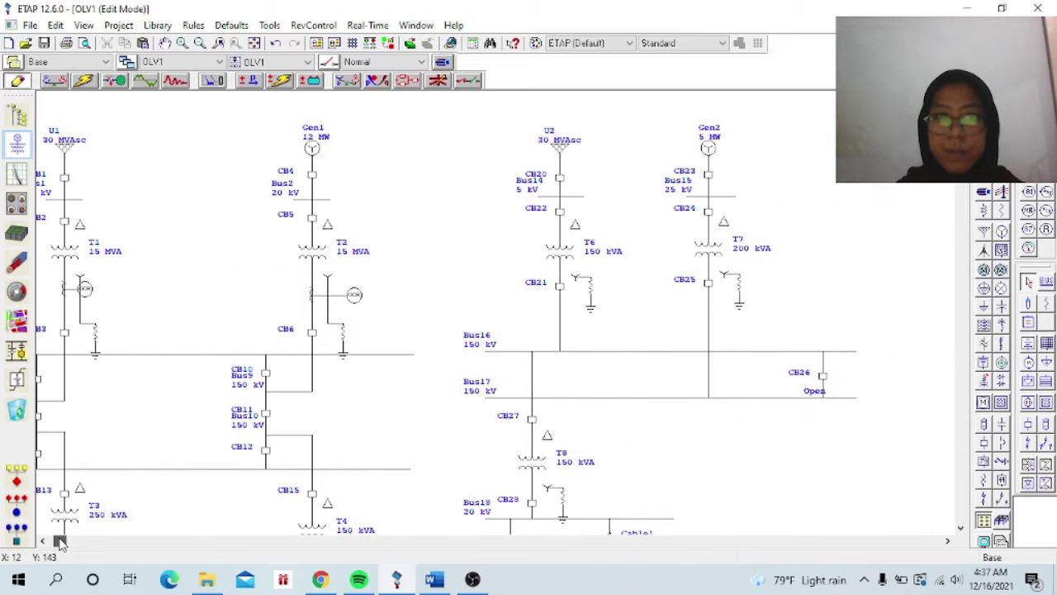
{"action": "double_click", "coordinate": [561, 153]}
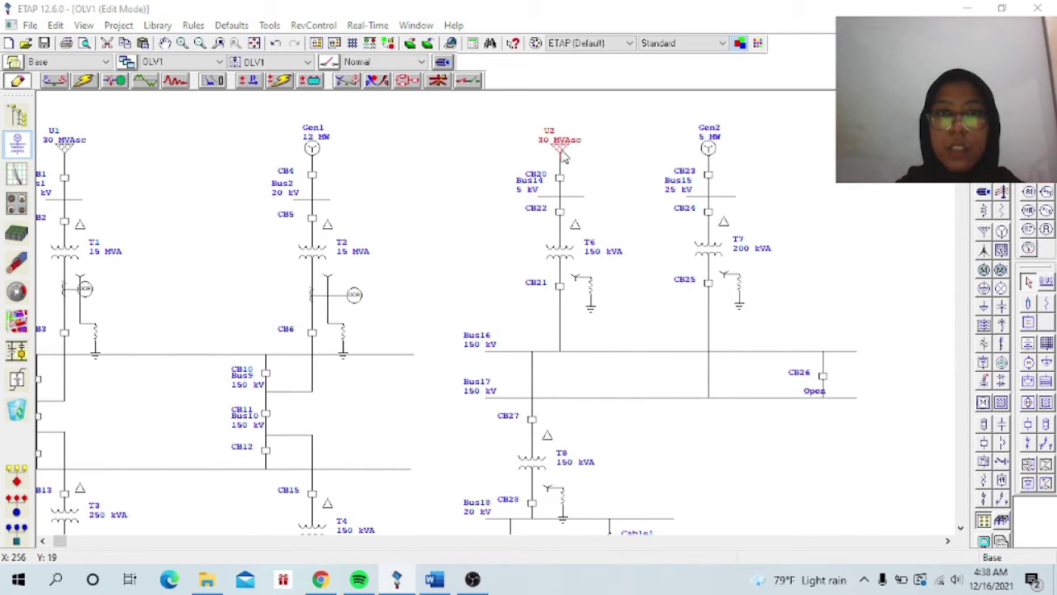
{"action": "left_click", "coordinate": [351, 118]}
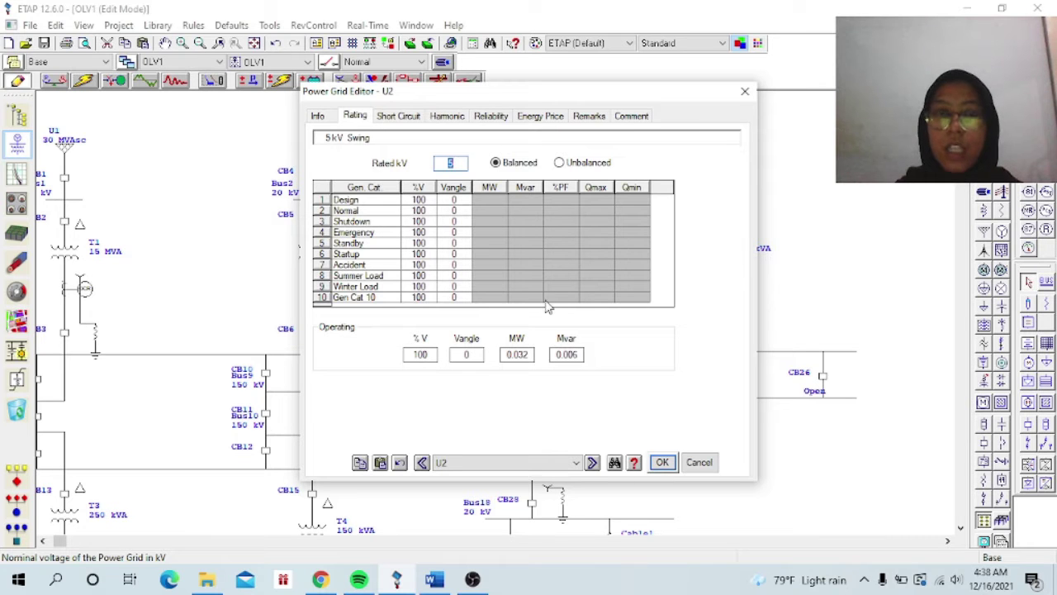
{"action": "left_click", "coordinate": [662, 462]}
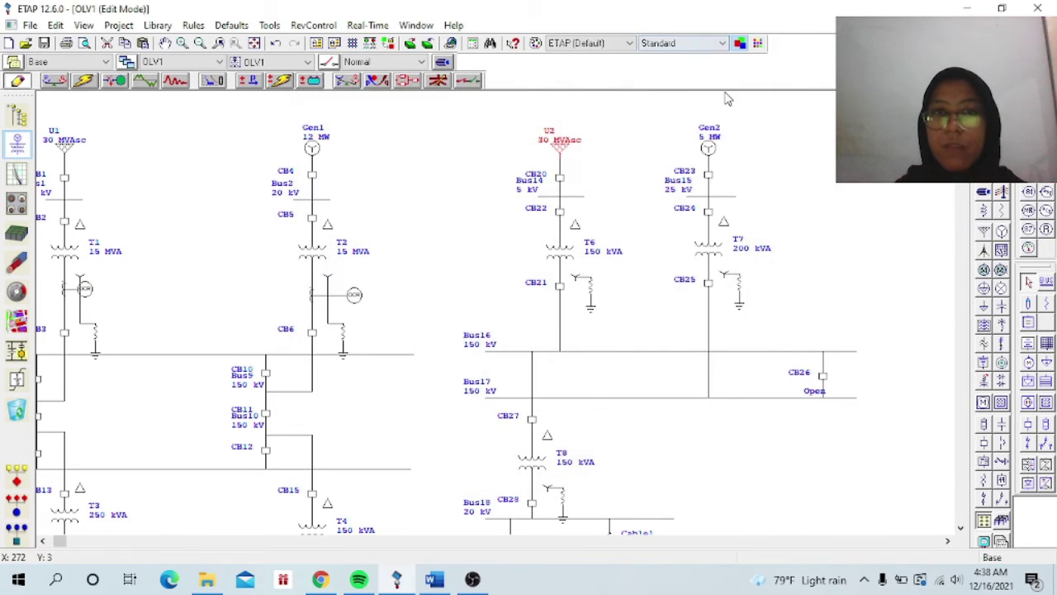
Step: Review the rating data of synchronous generator Gen2, and close its editor
{"action": "left_click", "coordinate": [707, 153]}
{"action": "double_click", "coordinate": [708, 153]}
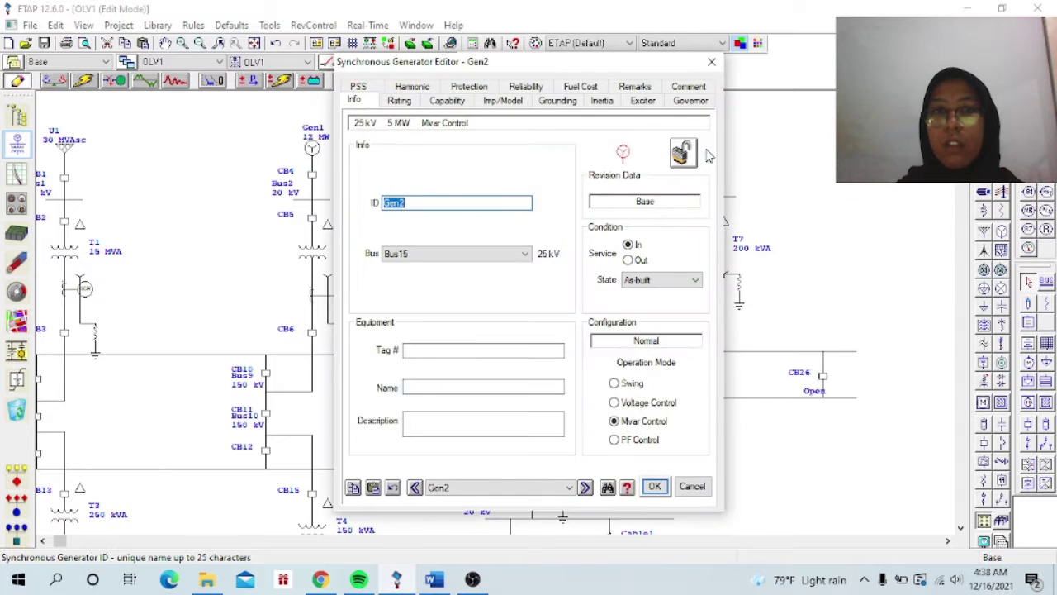
{"action": "left_click", "coordinate": [398, 100]}
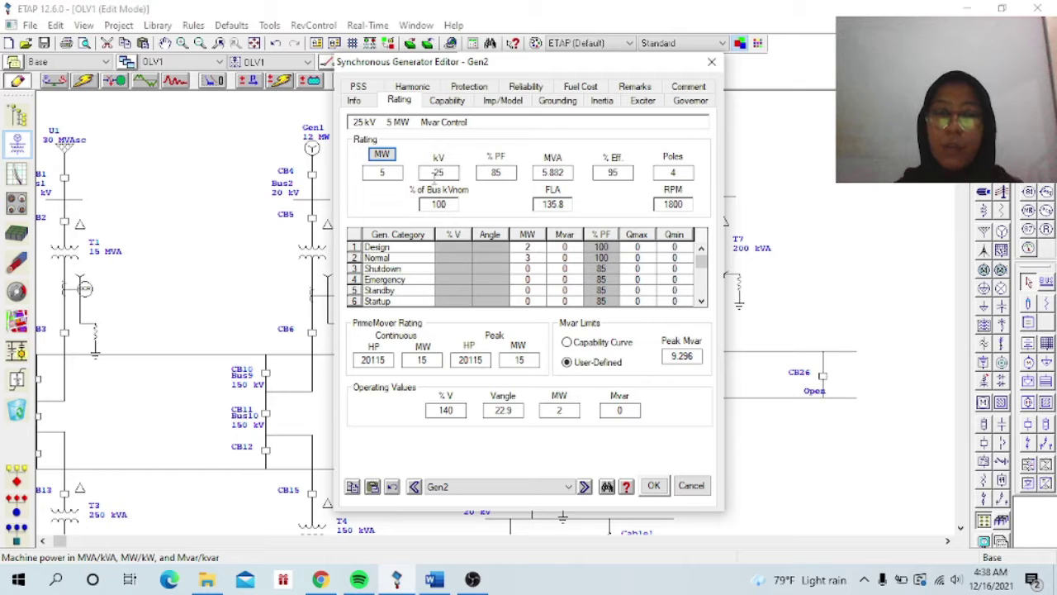
{"action": "left_click", "coordinate": [654, 485]}
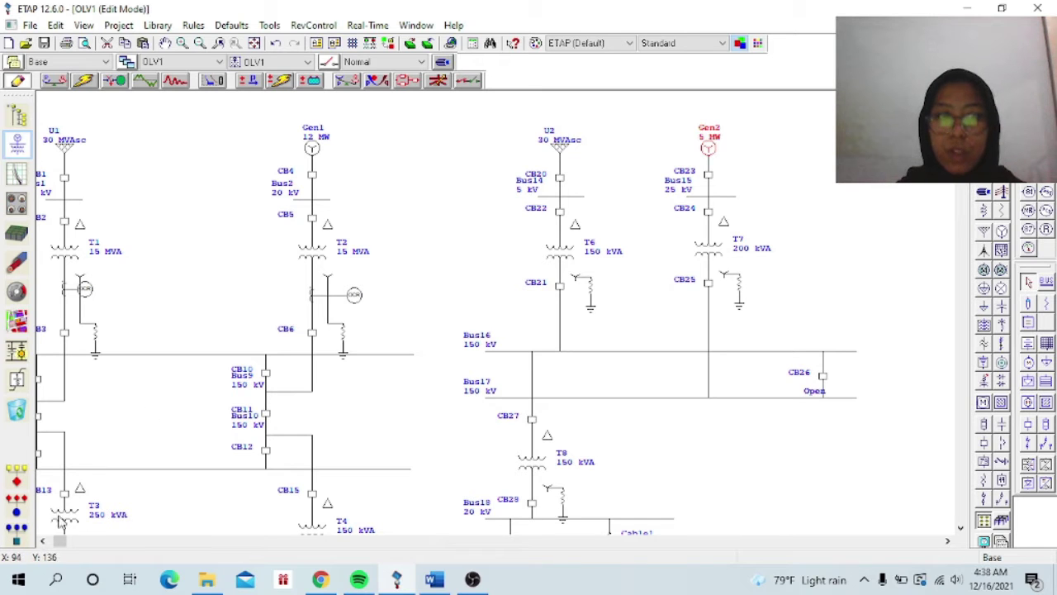
Step: Review the impedance, general information and rating data of transformer T1, and close its editor
{"action": "left_click_drag", "start_coordinate": [89, 544], "coordinate": [67, 544]}
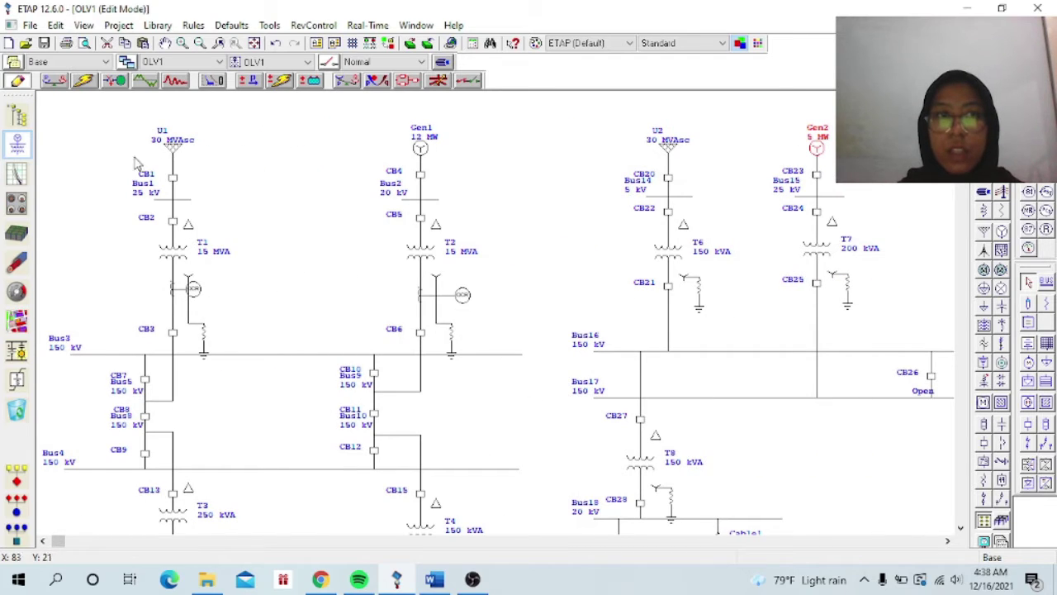
{"action": "double_click", "coordinate": [179, 254]}
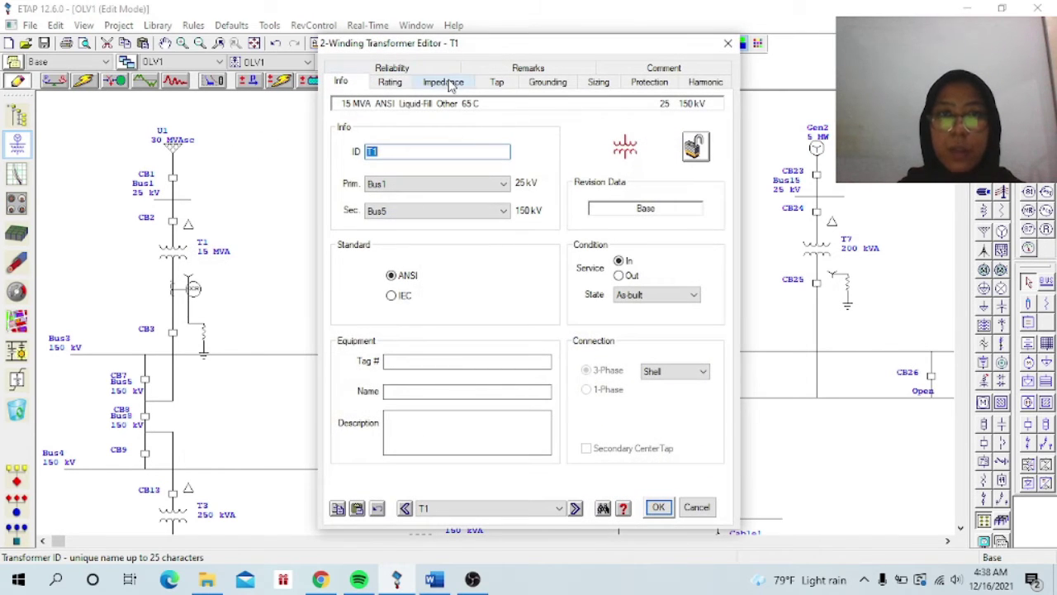
{"action": "left_click", "coordinate": [446, 83]}
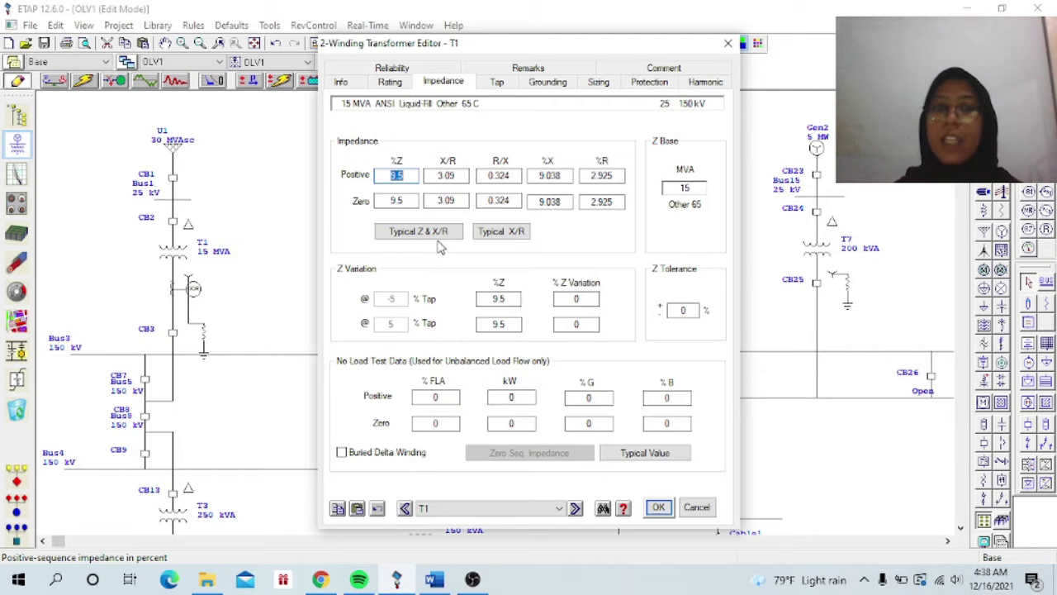
{"action": "left_click", "coordinate": [335, 83]}
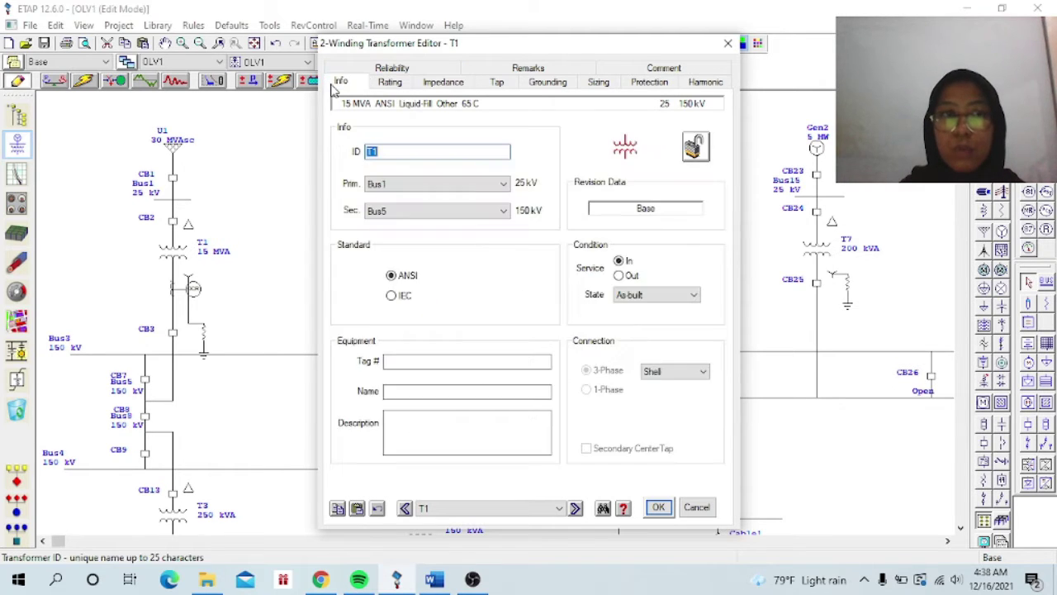
{"action": "left_click", "coordinate": [386, 86]}
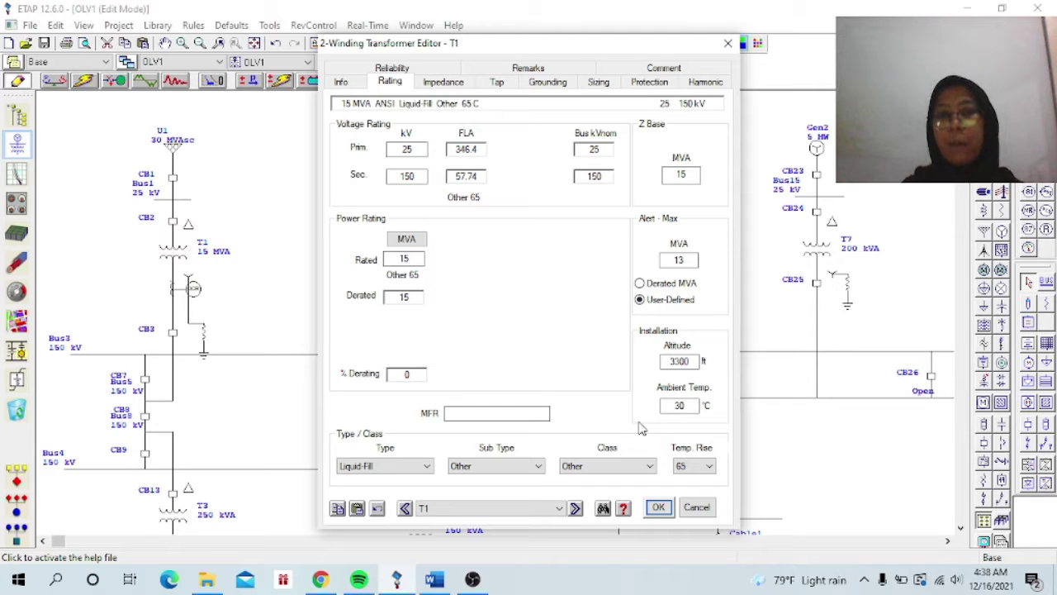
{"action": "left_click", "coordinate": [658, 508]}
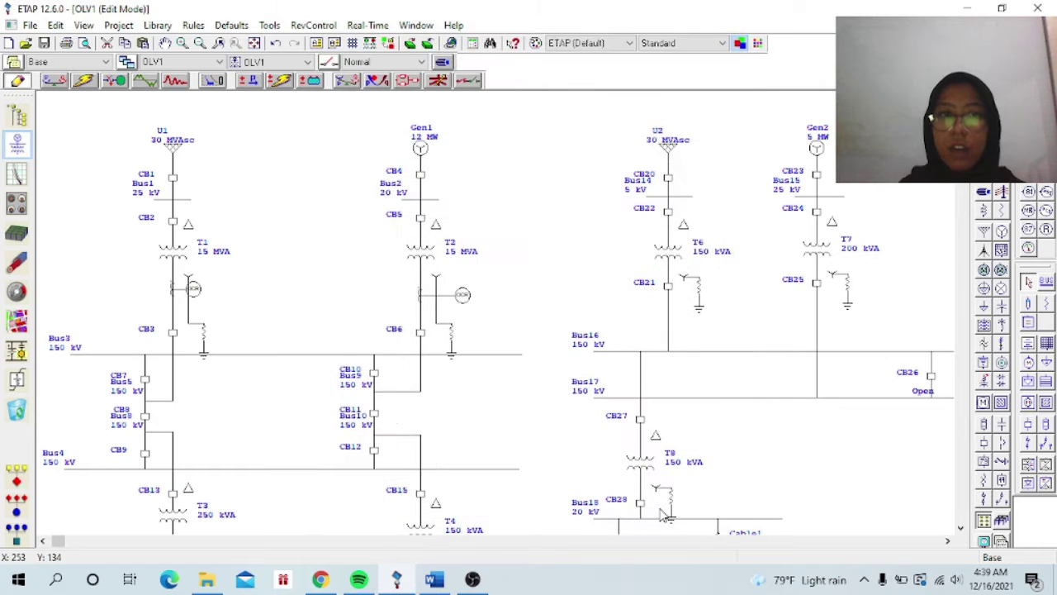
Step: Review the rating data of transformer T2, and close its editor
{"action": "double_click", "coordinate": [423, 263]}
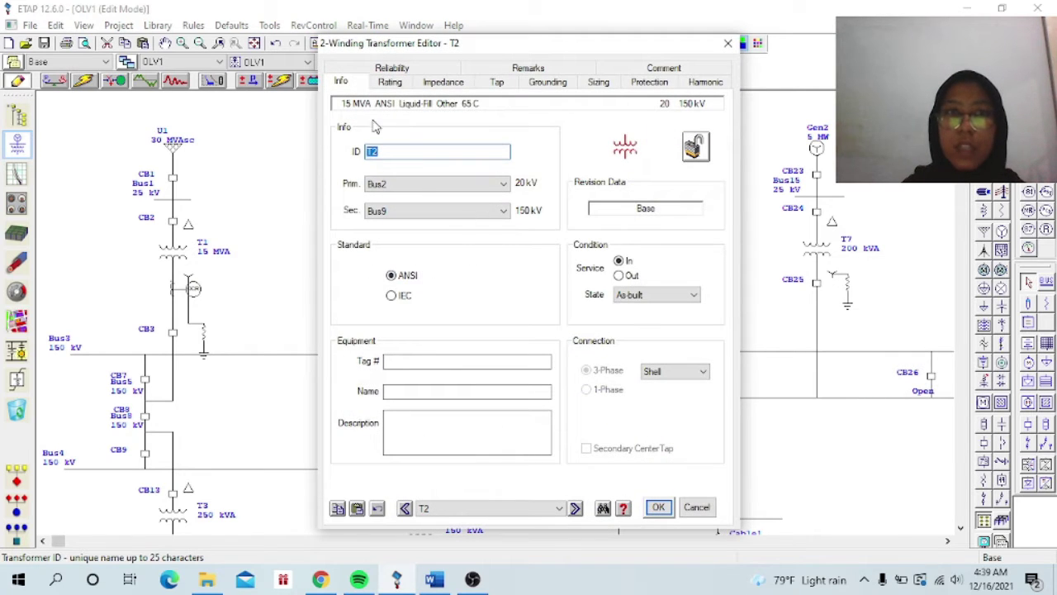
{"action": "left_click", "coordinate": [391, 82]}
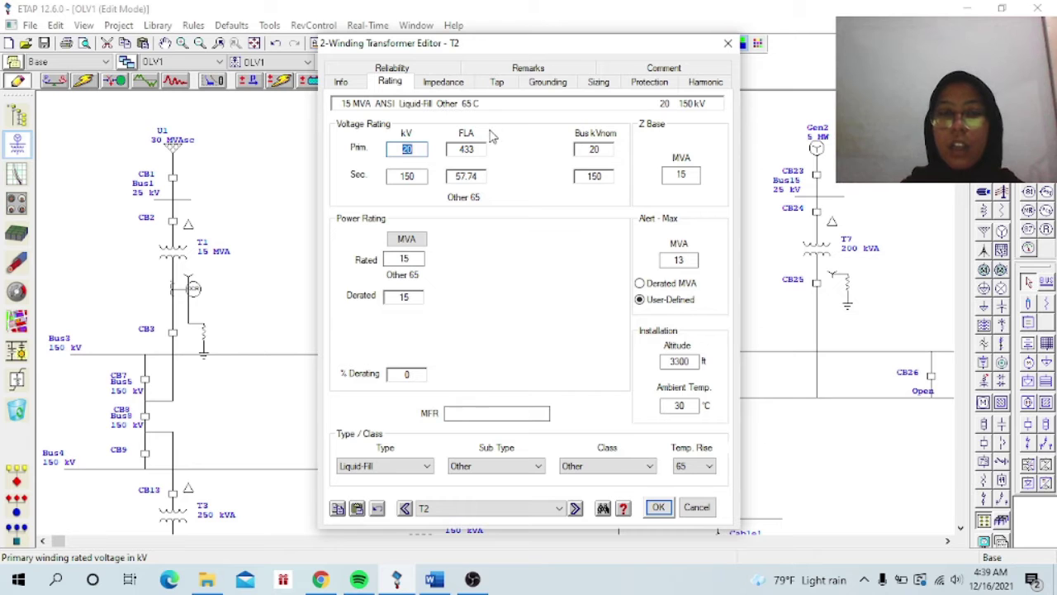
{"action": "left_click", "coordinate": [660, 506]}
Step: Review the rating data of transformer T6, and close its editor
{"action": "double_click", "coordinate": [671, 260]}
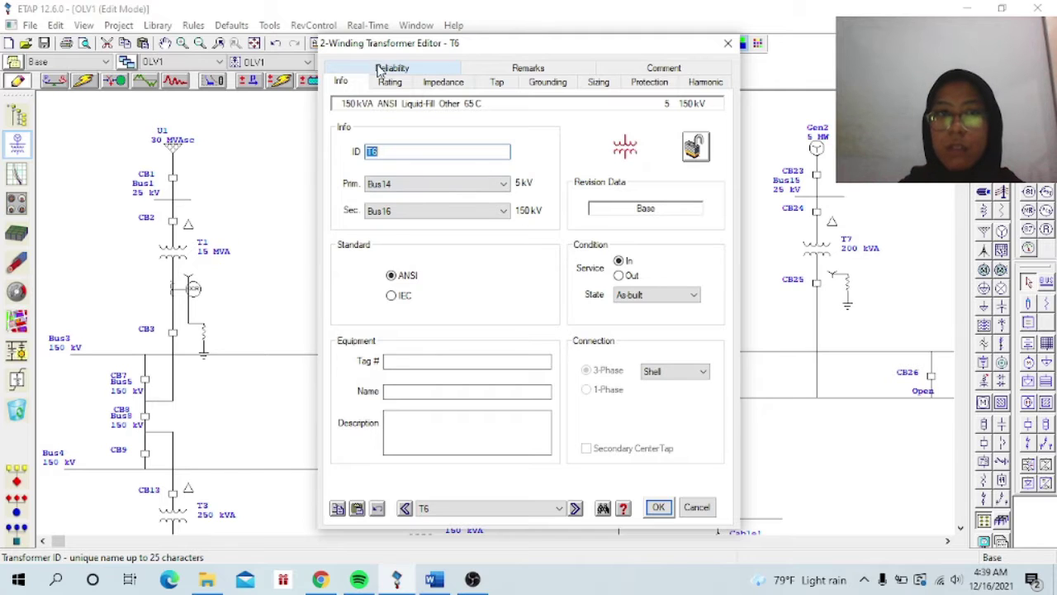
{"action": "left_click", "coordinate": [389, 83]}
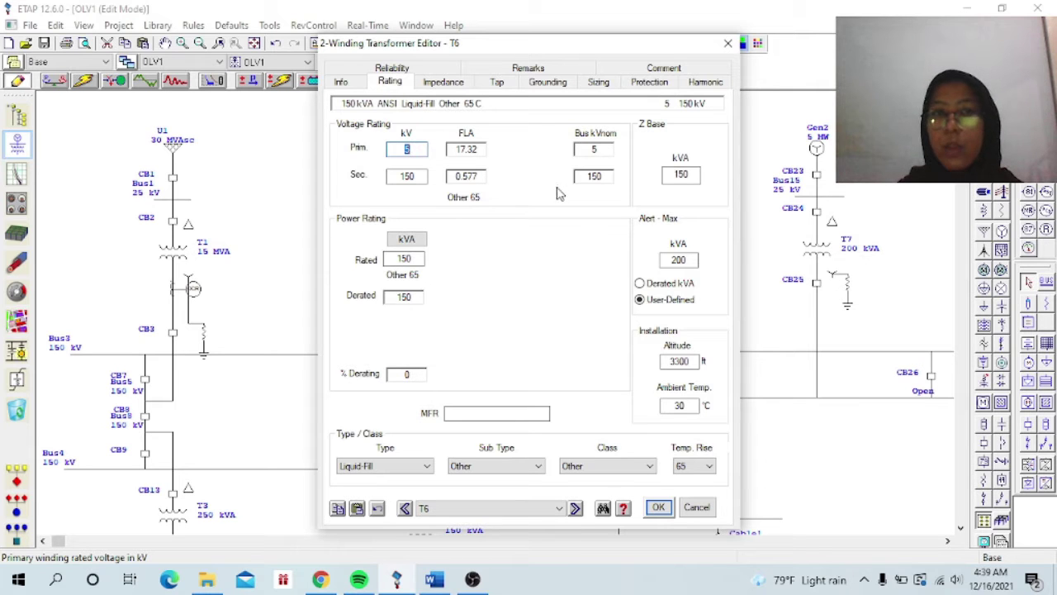
{"action": "left_click", "coordinate": [660, 506]}
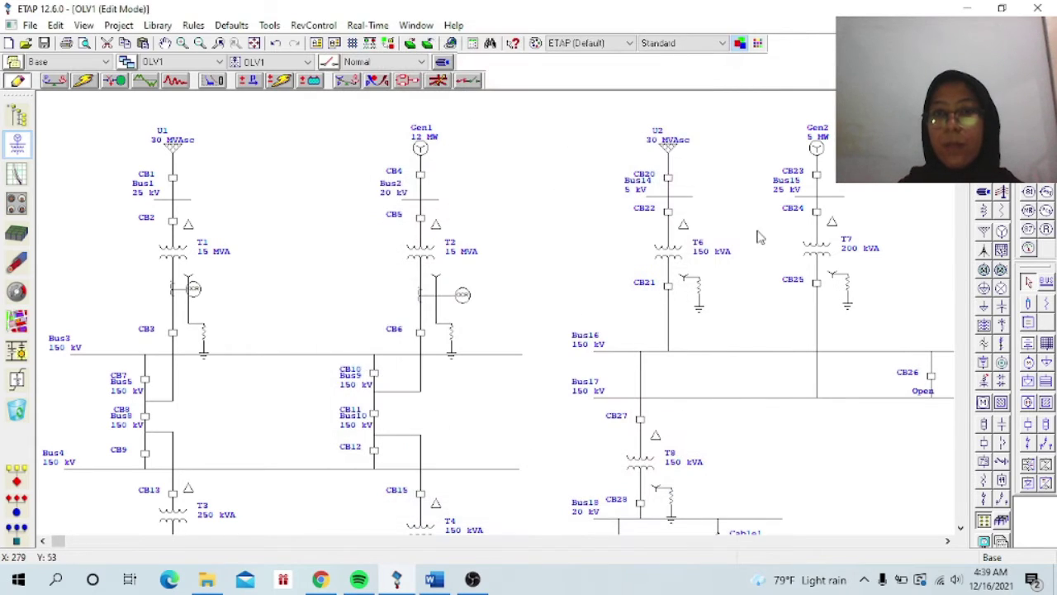
Step: Review the rating data of transformer T7, and close its editor
{"action": "double_click", "coordinate": [816, 258]}
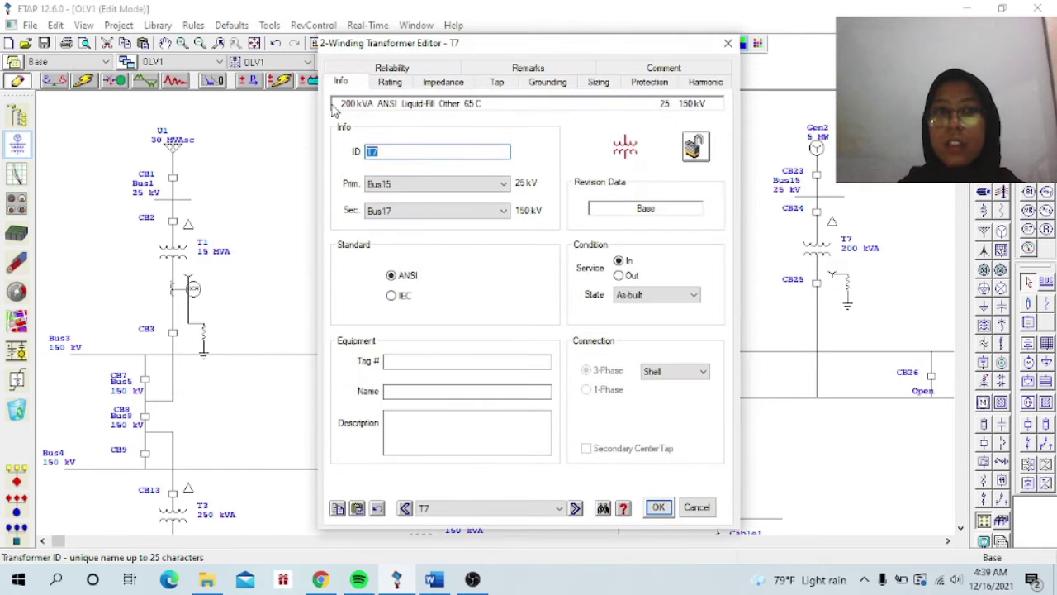
{"action": "left_click", "coordinate": [390, 82]}
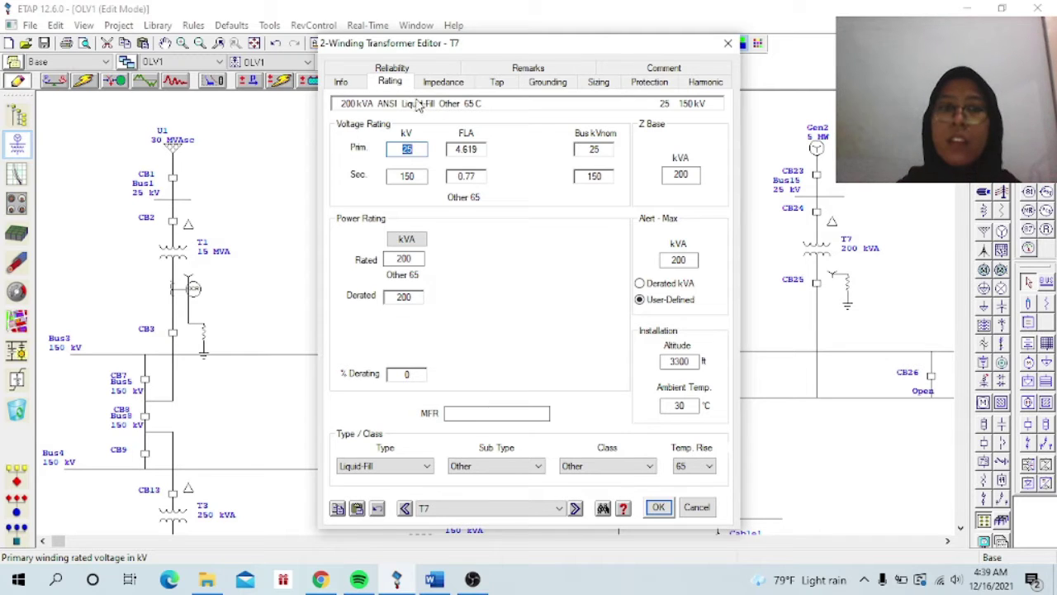
{"action": "left_click", "coordinate": [503, 146]}
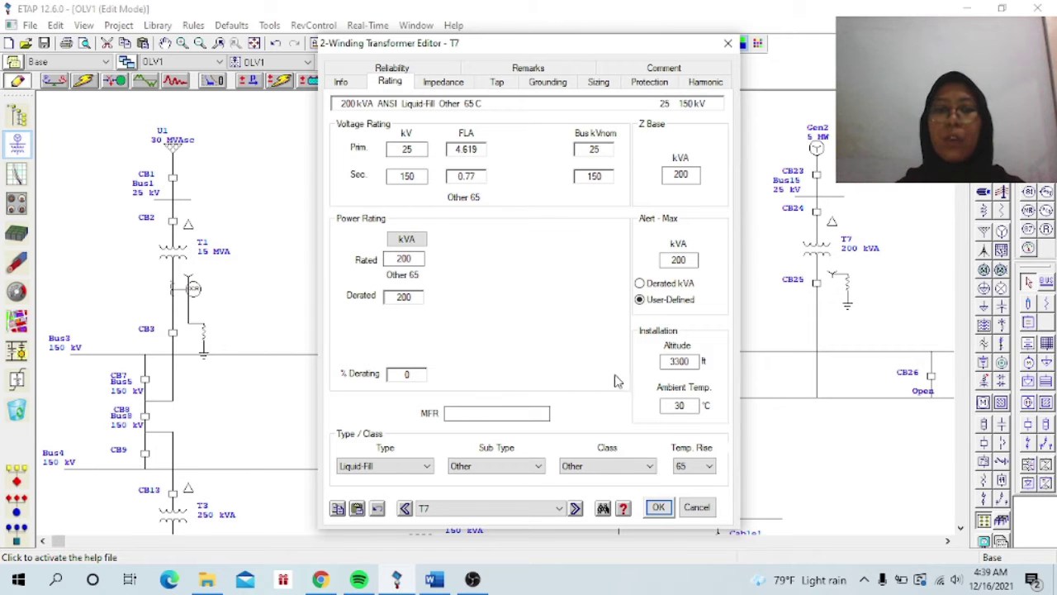
{"action": "left_click", "coordinate": [658, 507]}
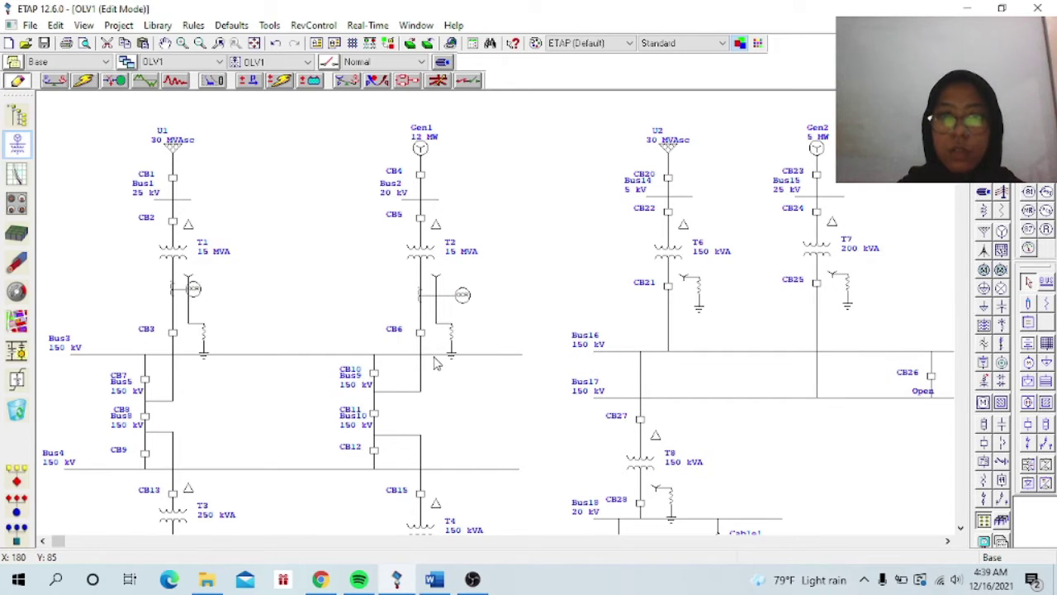
Step: Review the rating data of transformer T3 between Bus8 and Bus11, and close its editor
{"action": "scroll", "coordinate": [851, 333], "scroll_direction": "down", "scroll_amount": 5}
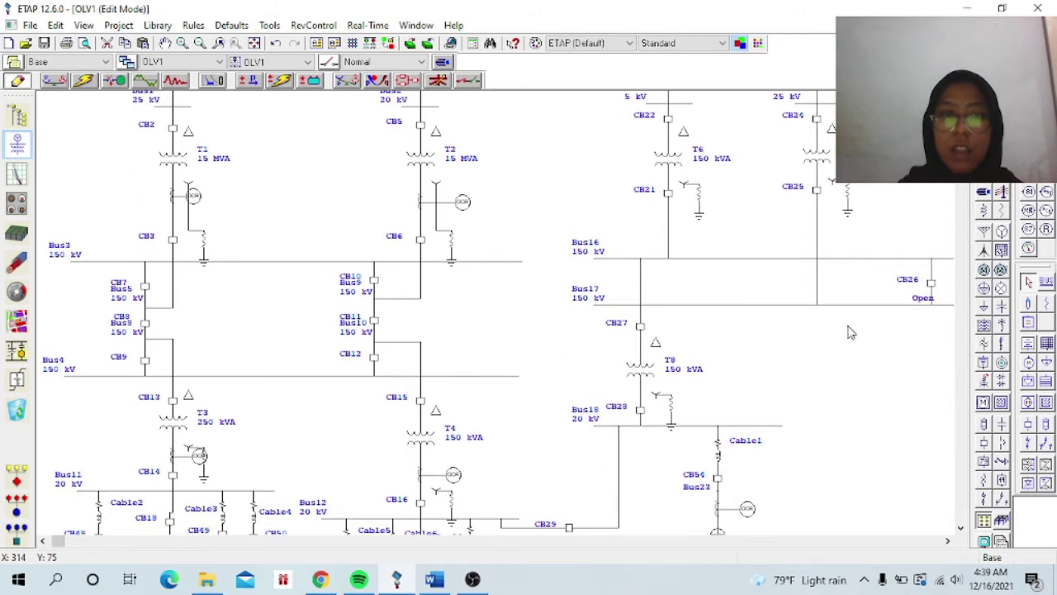
{"action": "scroll", "coordinate": [850, 333], "scroll_direction": "down", "scroll_amount": 3}
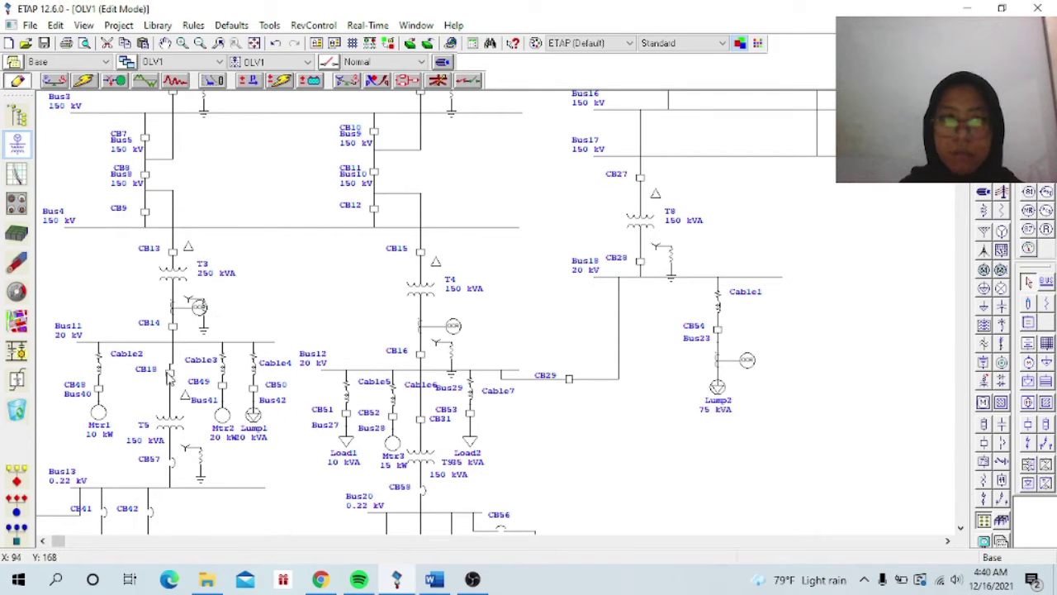
{"action": "left_click", "coordinate": [178, 278]}
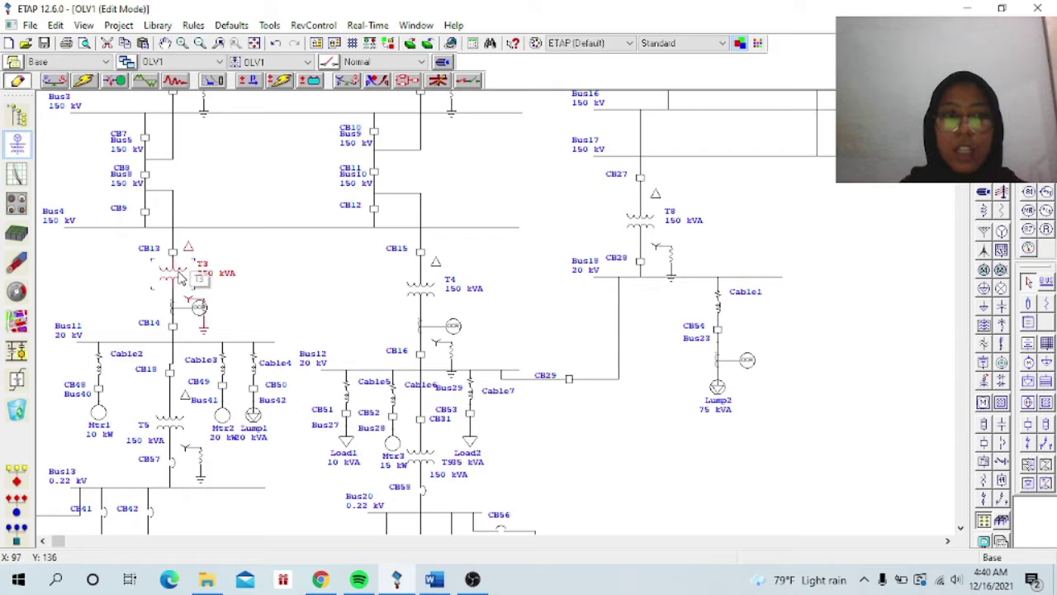
{"action": "double_click", "coordinate": [178, 278]}
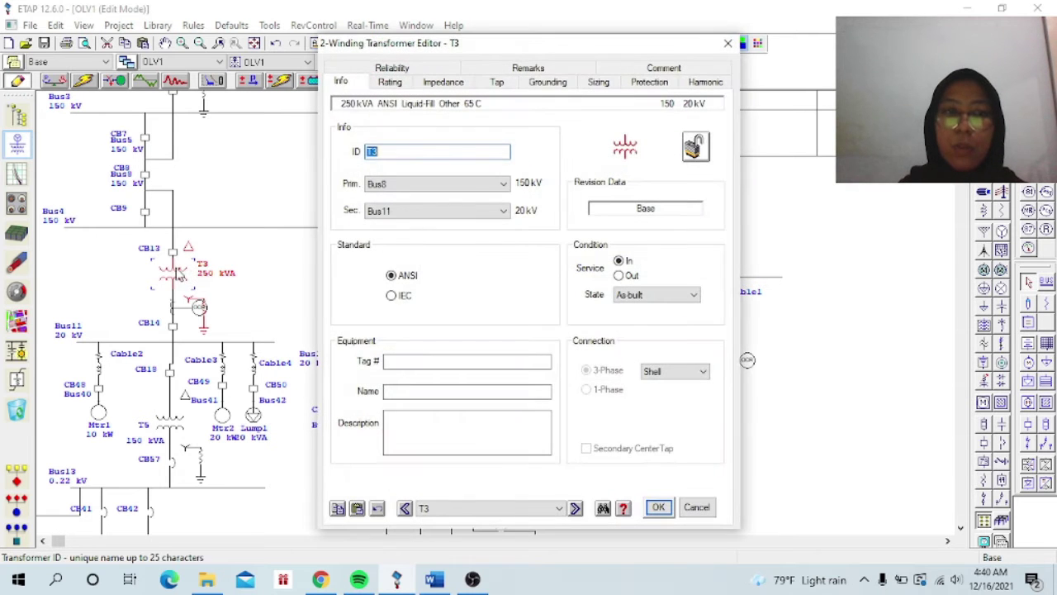
{"action": "left_click", "coordinate": [400, 81]}
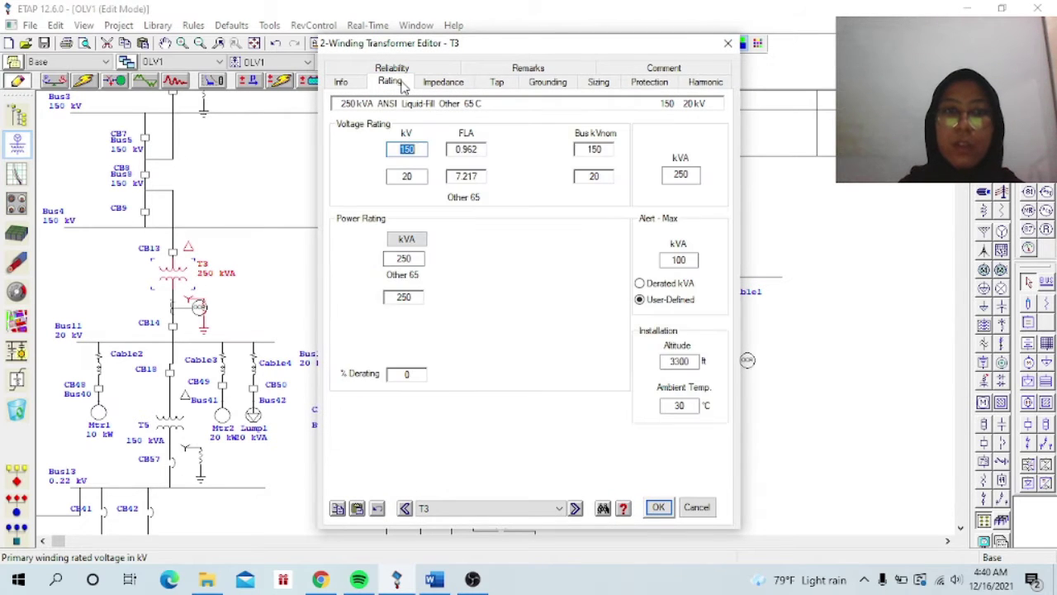
{"action": "left_click", "coordinate": [559, 169]}
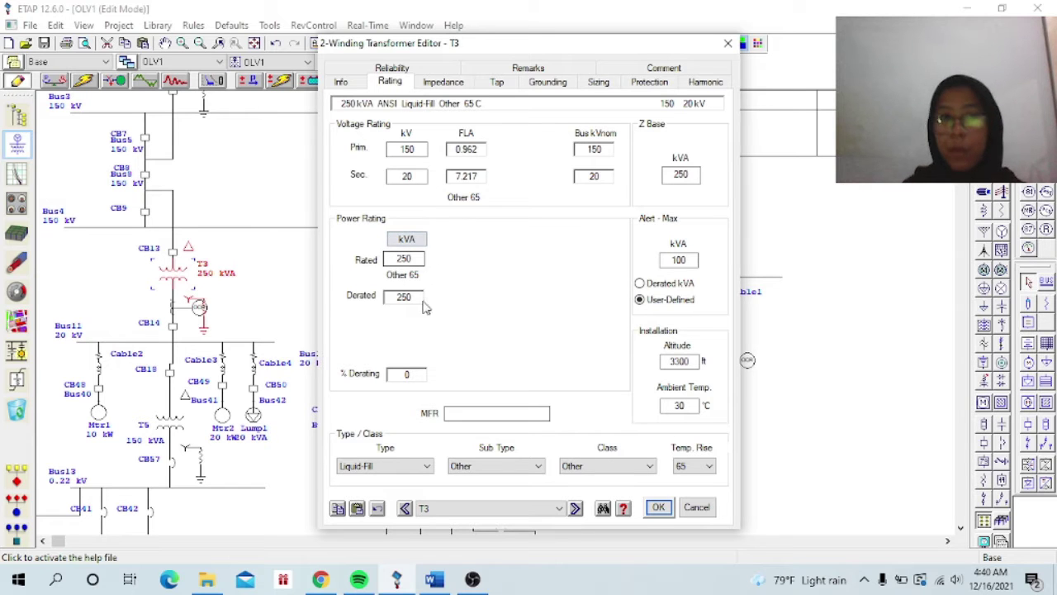
{"action": "left_click", "coordinate": [658, 508]}
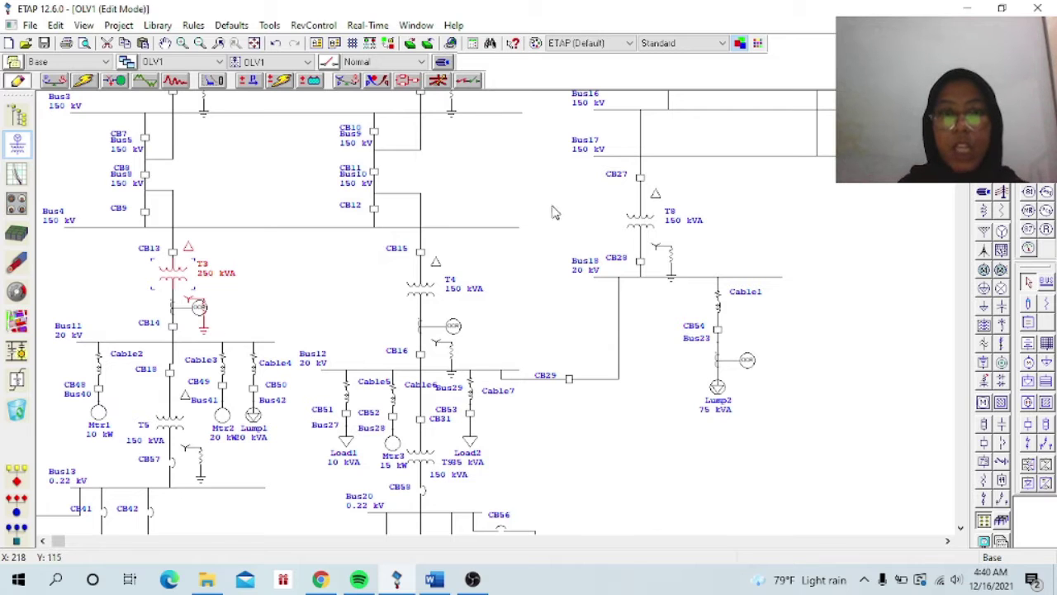
Step: Review the rating data of transformer T4, and close its editor
{"action": "double_click", "coordinate": [426, 287]}
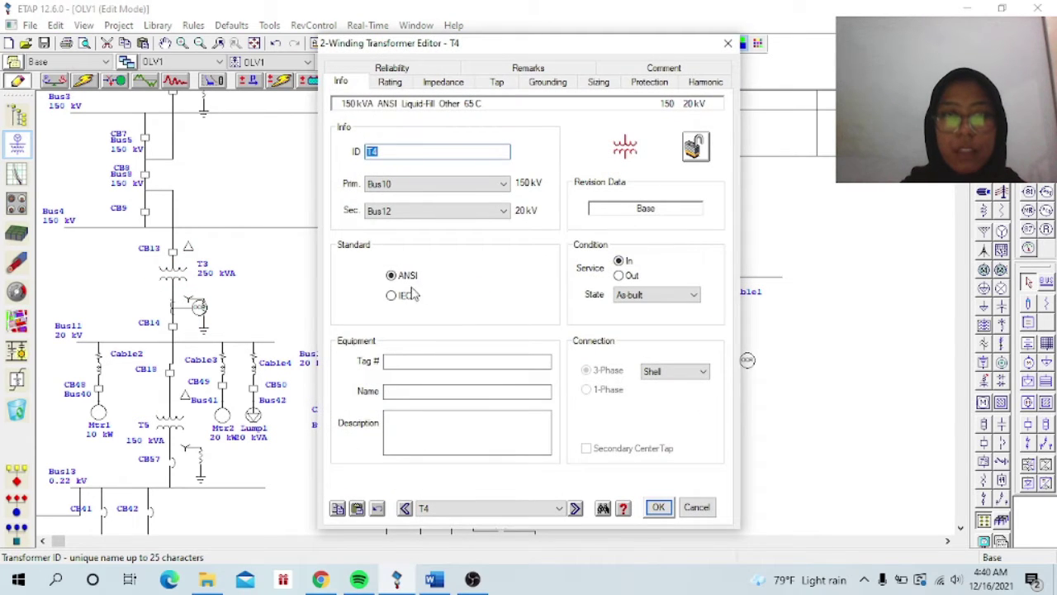
{"action": "left_click", "coordinate": [390, 82]}
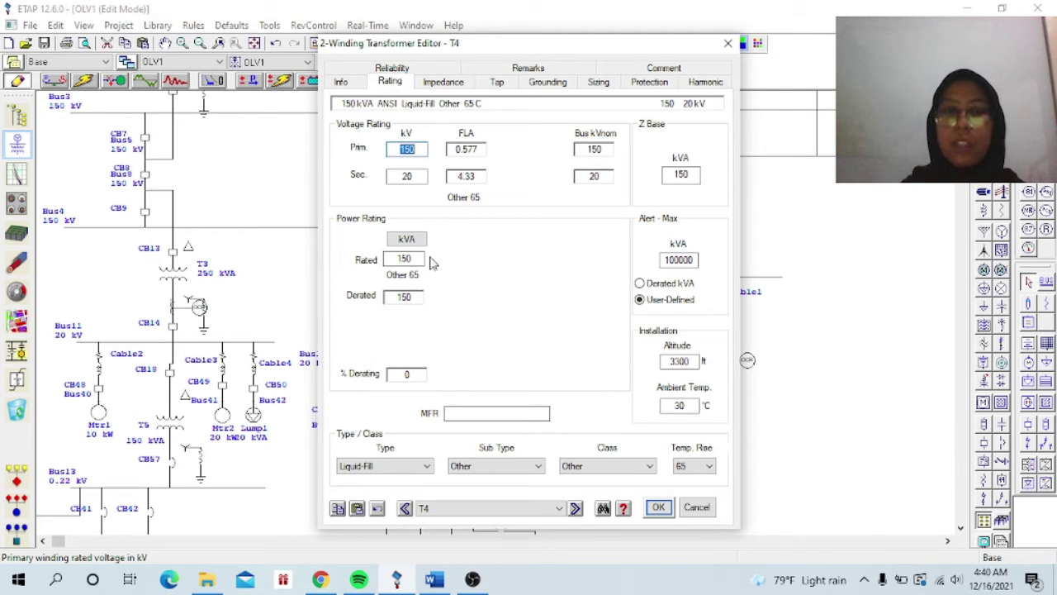
{"action": "left_click", "coordinate": [659, 507]}
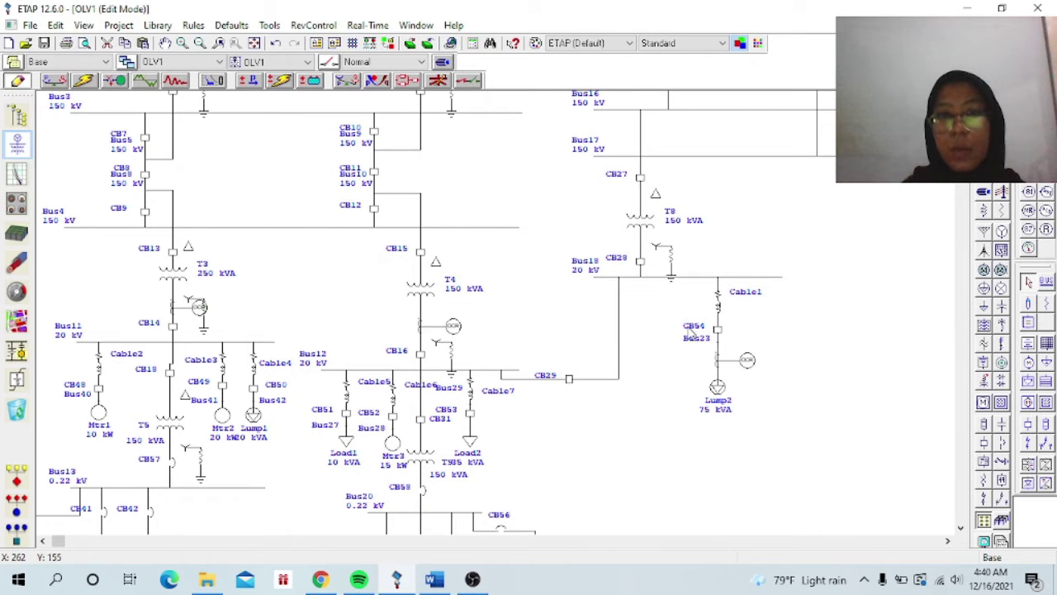
Step: Review the rating data of transformer T8 above Bus18, and close its editor
{"action": "double_click", "coordinate": [640, 223]}
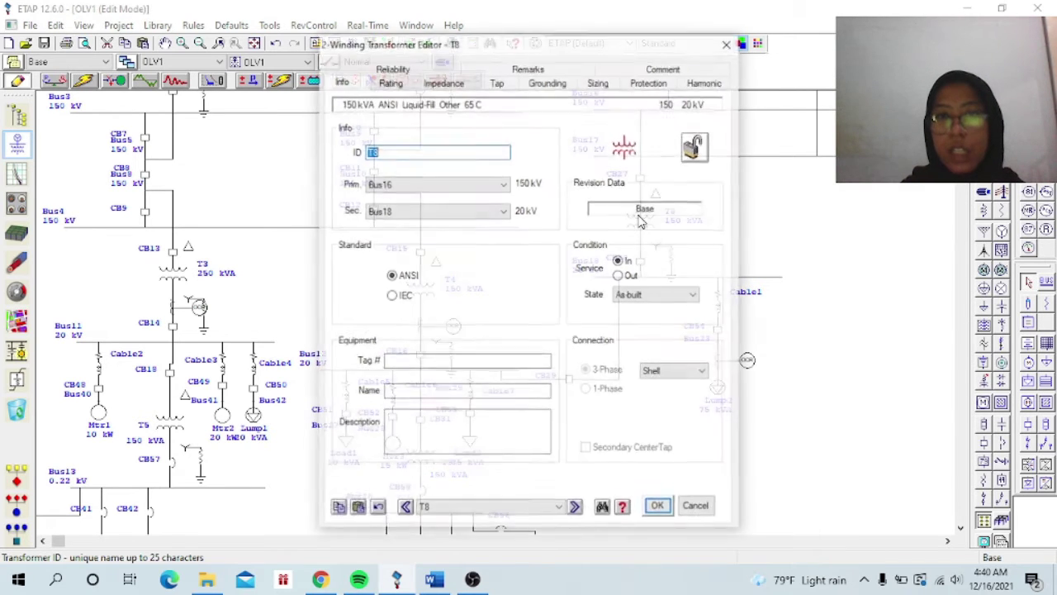
{"action": "left_click", "coordinate": [393, 83]}
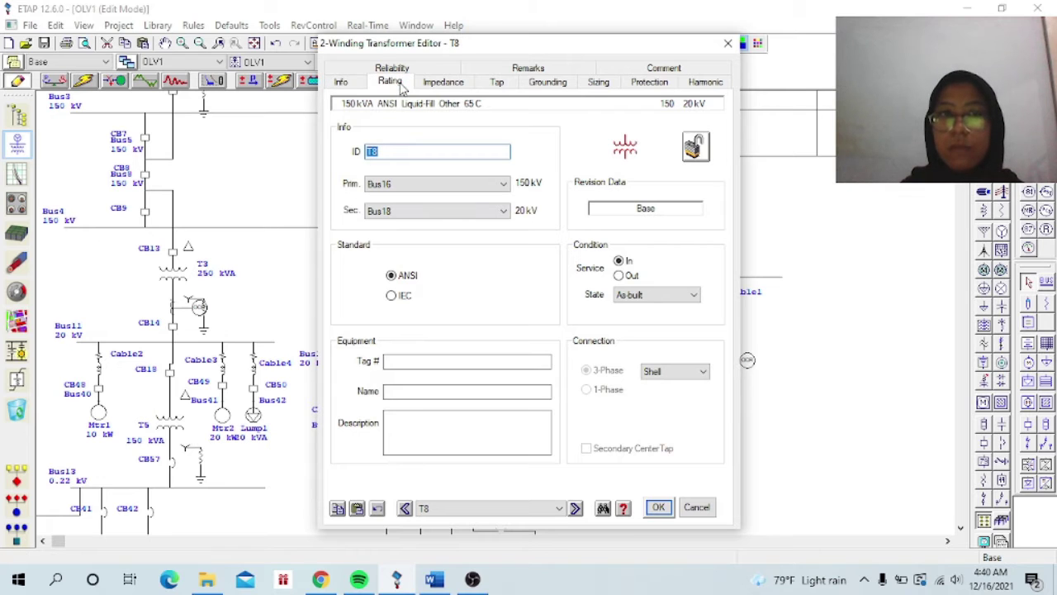
{"action": "left_click", "coordinate": [577, 175]}
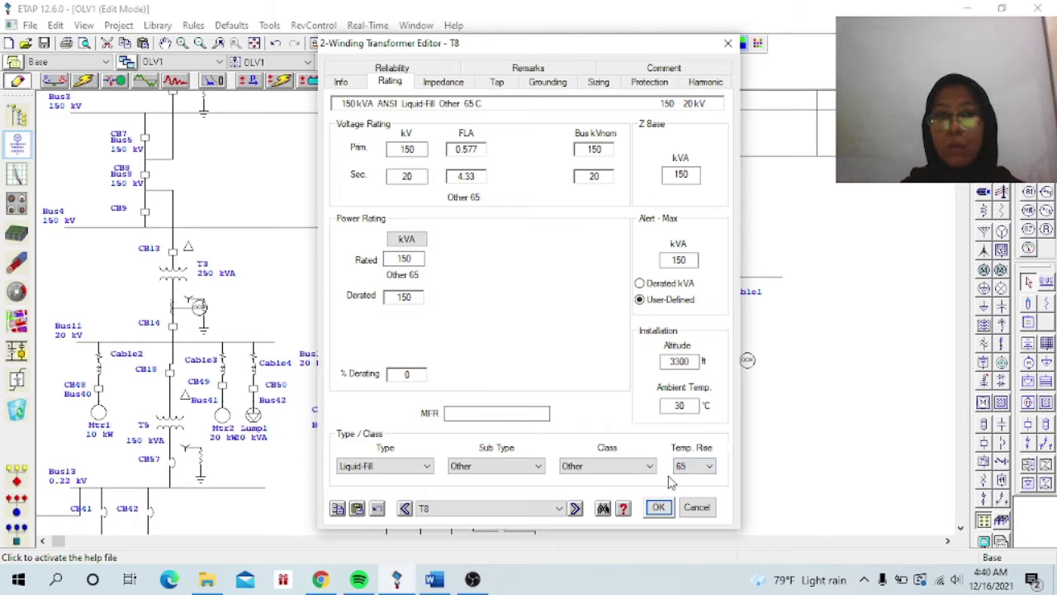
{"action": "left_click", "coordinate": [658, 507]}
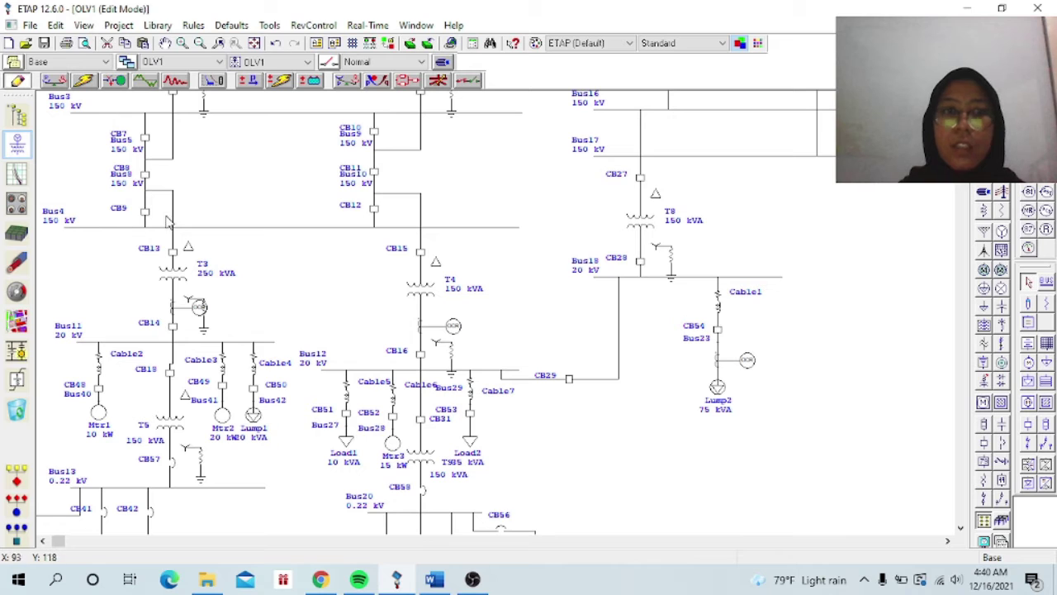
{"action": "scroll", "coordinate": [348, 323], "scroll_direction": "down", "scroll_amount": 2}
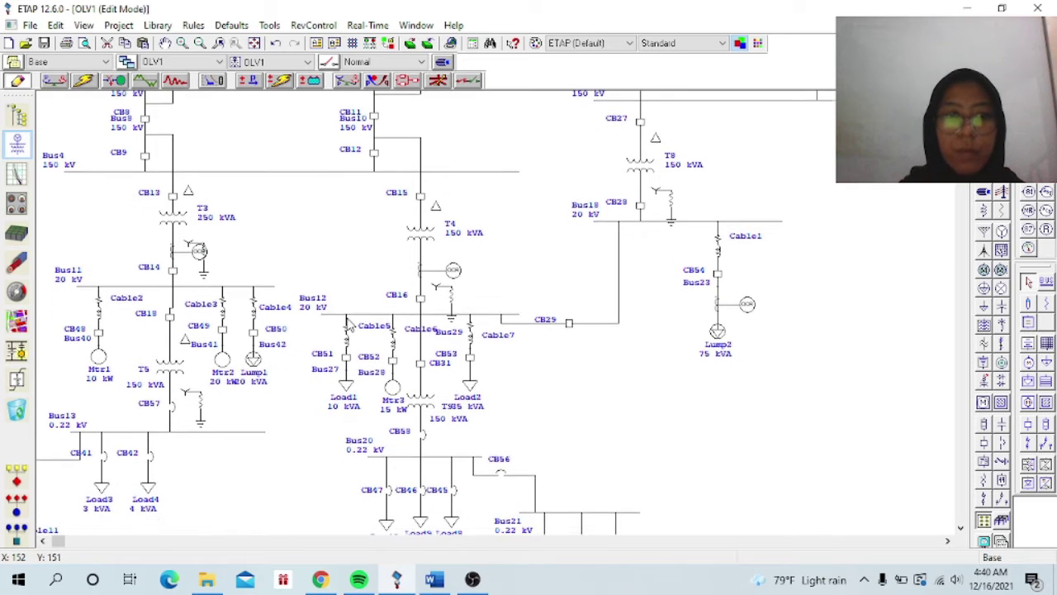
{"action": "scroll", "coordinate": [348, 323], "scroll_direction": "down", "scroll_amount": 1}
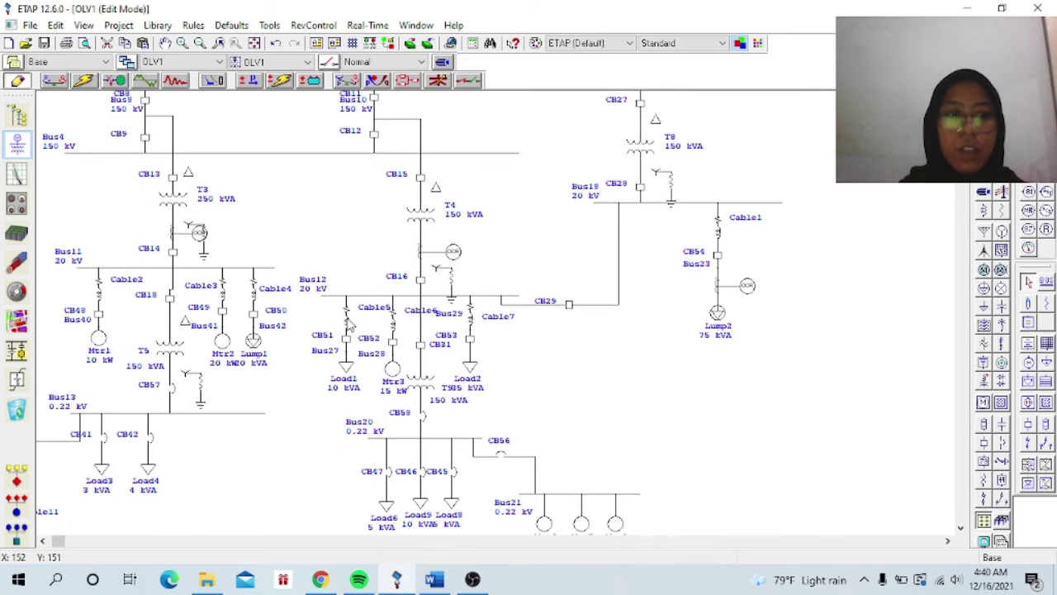
{"action": "right_click", "coordinate": [89, 279]}
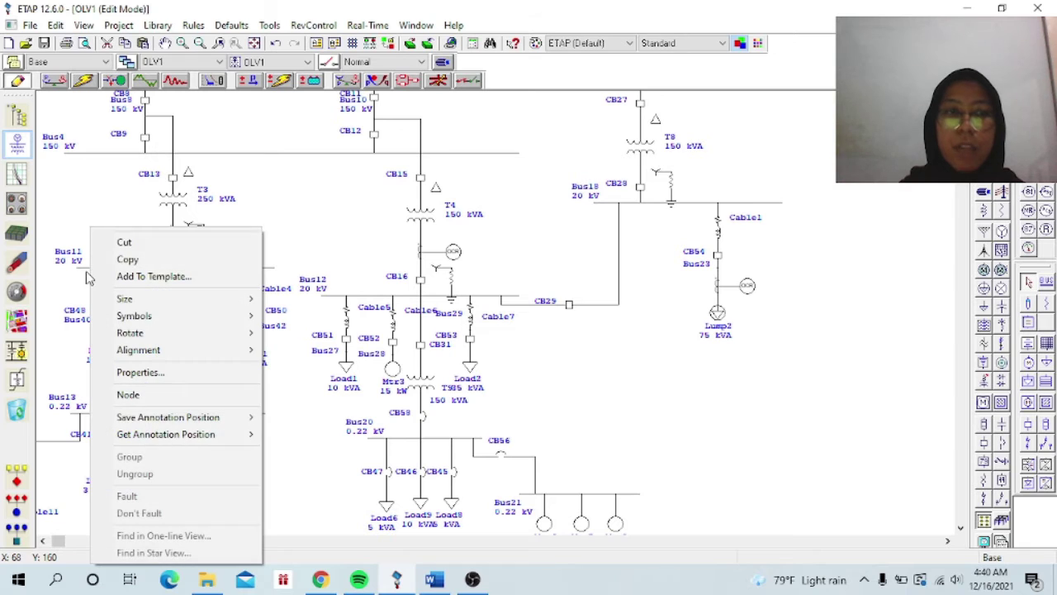
{"action": "left_click", "coordinate": [281, 226]}
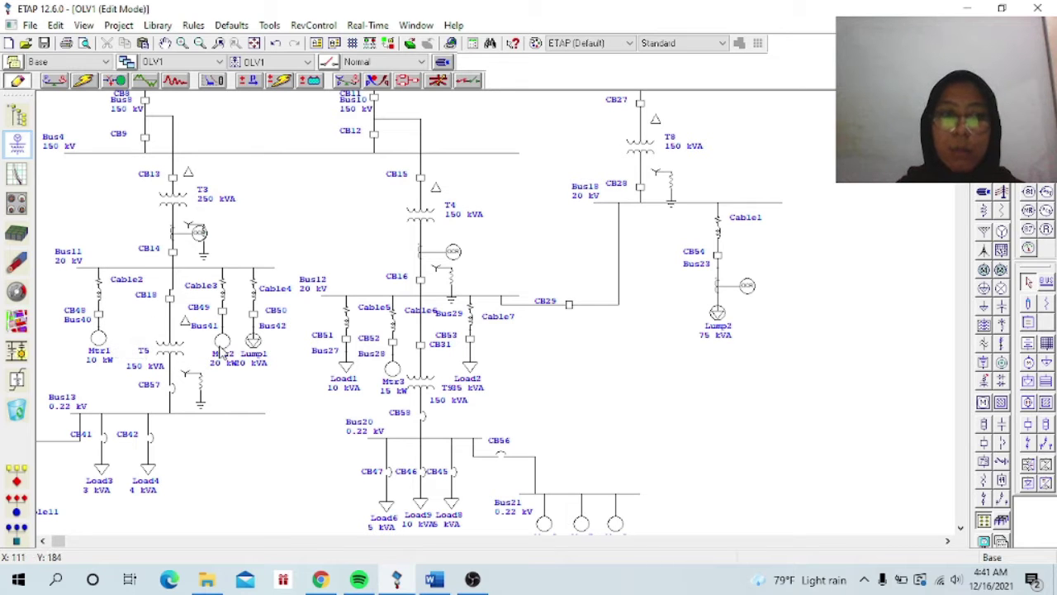
{"action": "right_click", "coordinate": [253, 341]}
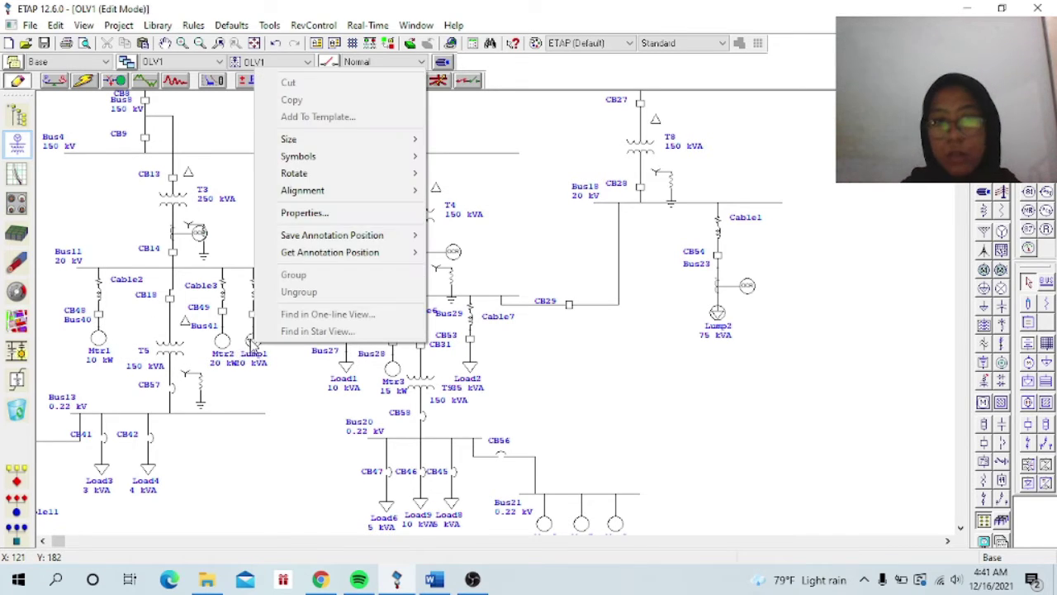
{"action": "left_click", "coordinate": [269, 371]}
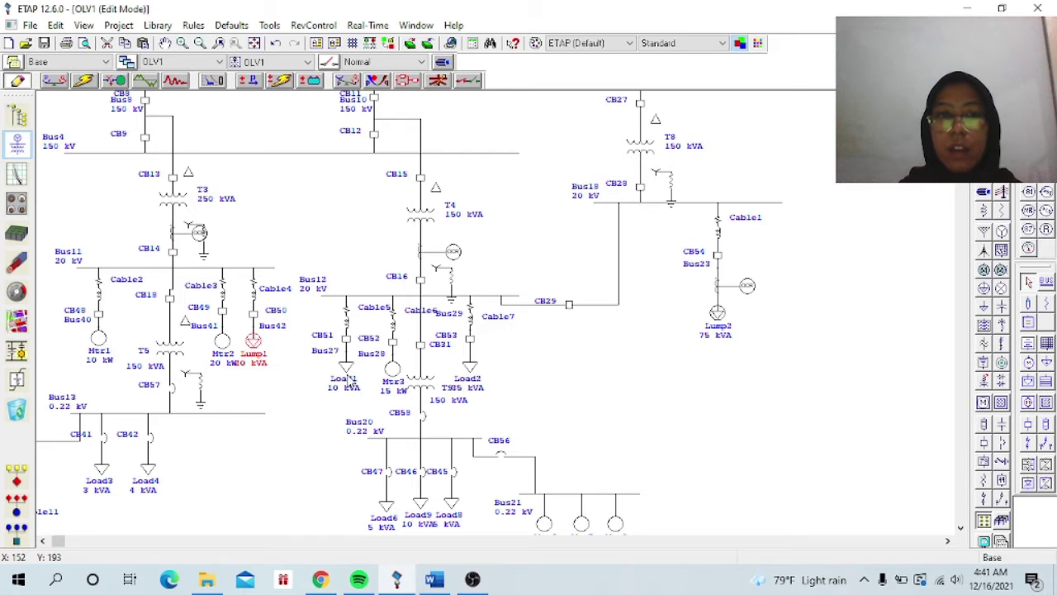
Step: Review the cable library entry and conductor sizes for Cable2 between Bus11 and Bus40, and accept the library selection
{"action": "left_click", "coordinate": [294, 407]}
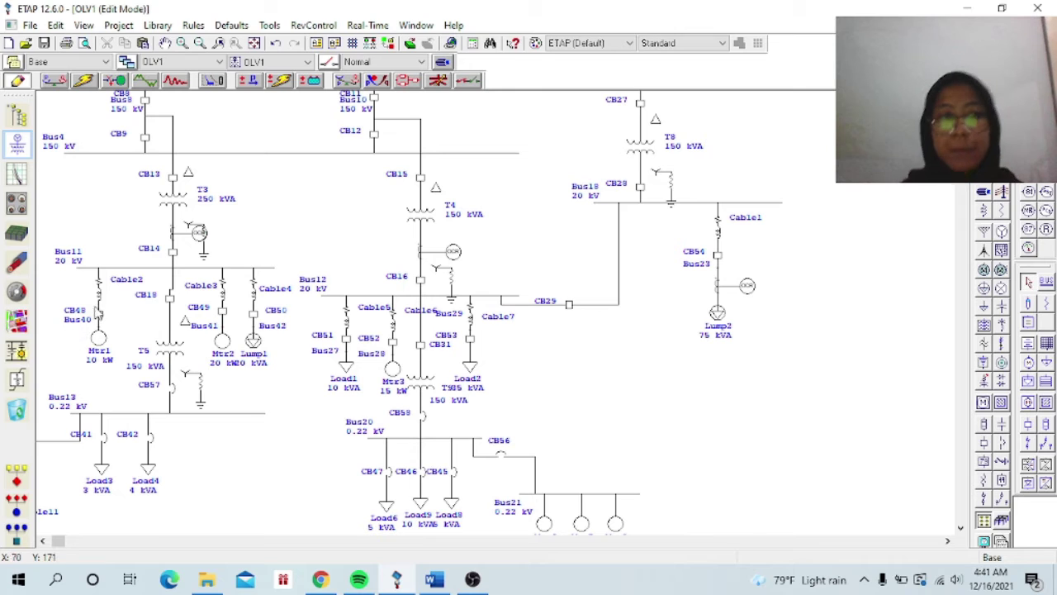
{"action": "left_click", "coordinate": [100, 291]}
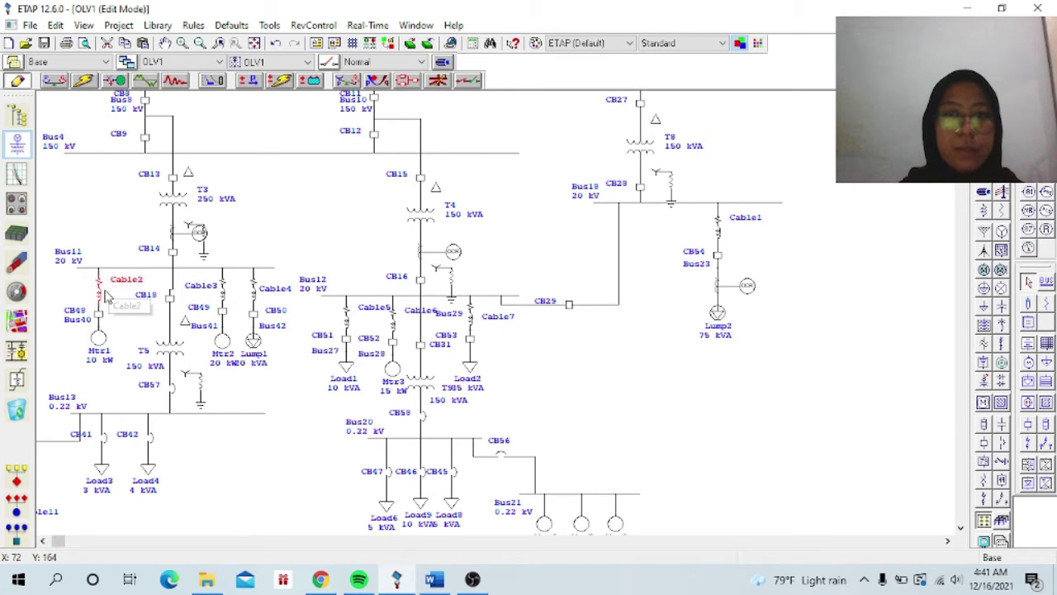
{"action": "double_click", "coordinate": [100, 289]}
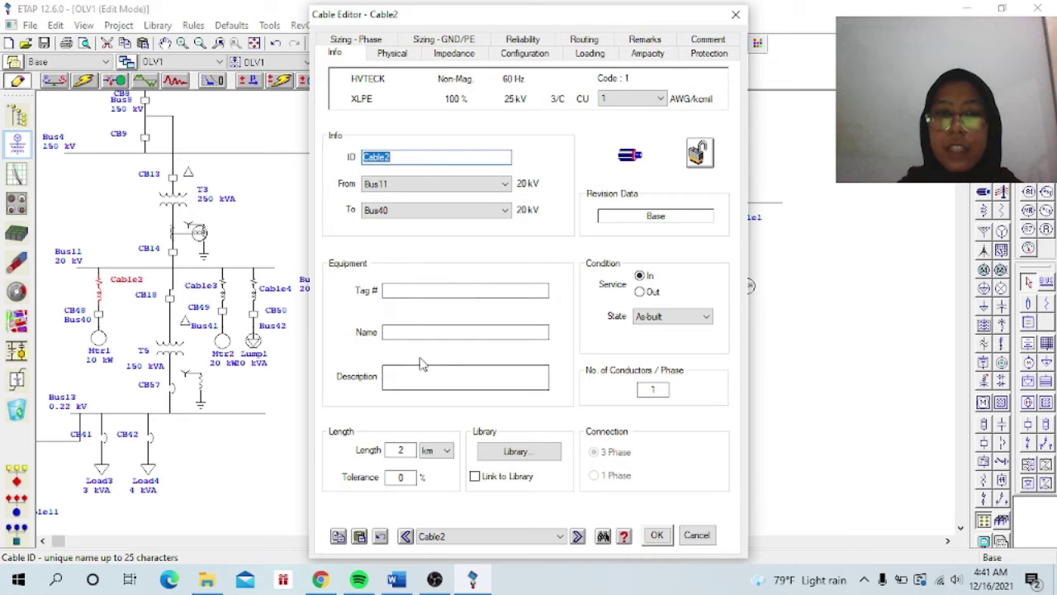
{"action": "left_click", "coordinate": [544, 459]}
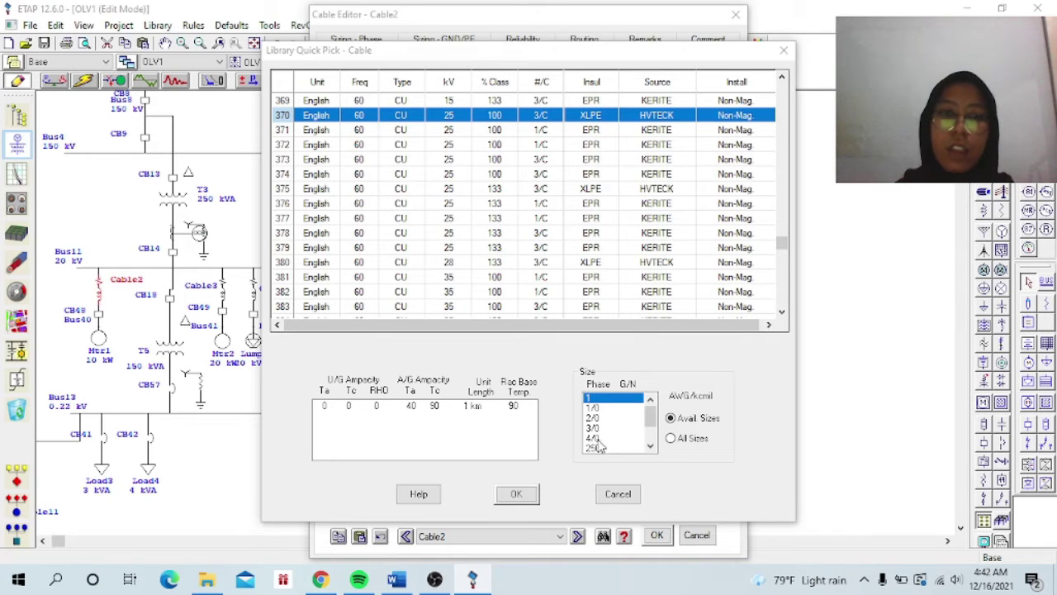
{"action": "left_click", "coordinate": [515, 495]}
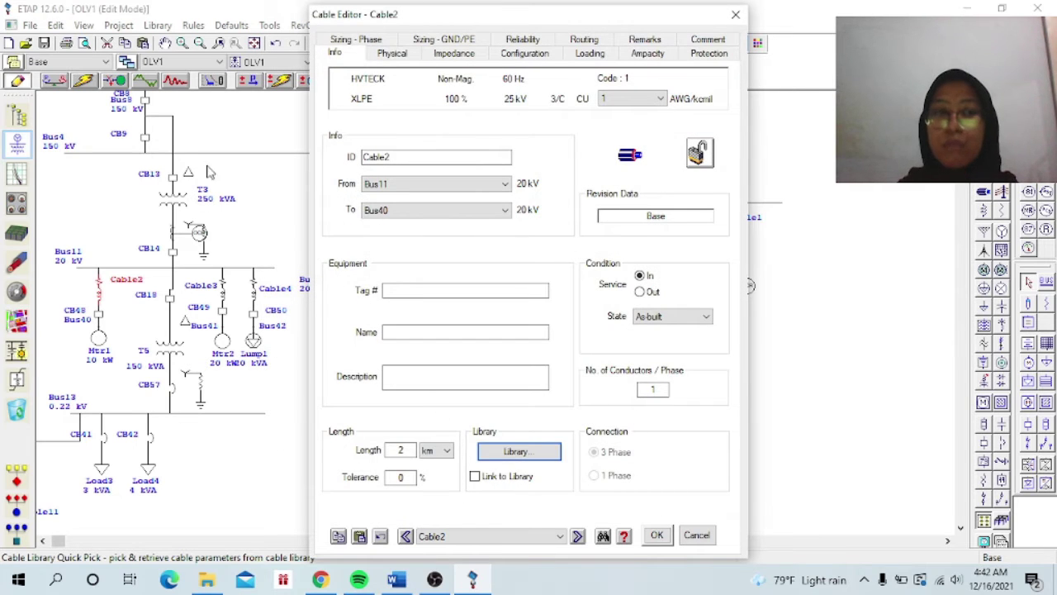
Step: Review the impedance data of Cable2, and close its editor
{"action": "left_click", "coordinate": [458, 53]}
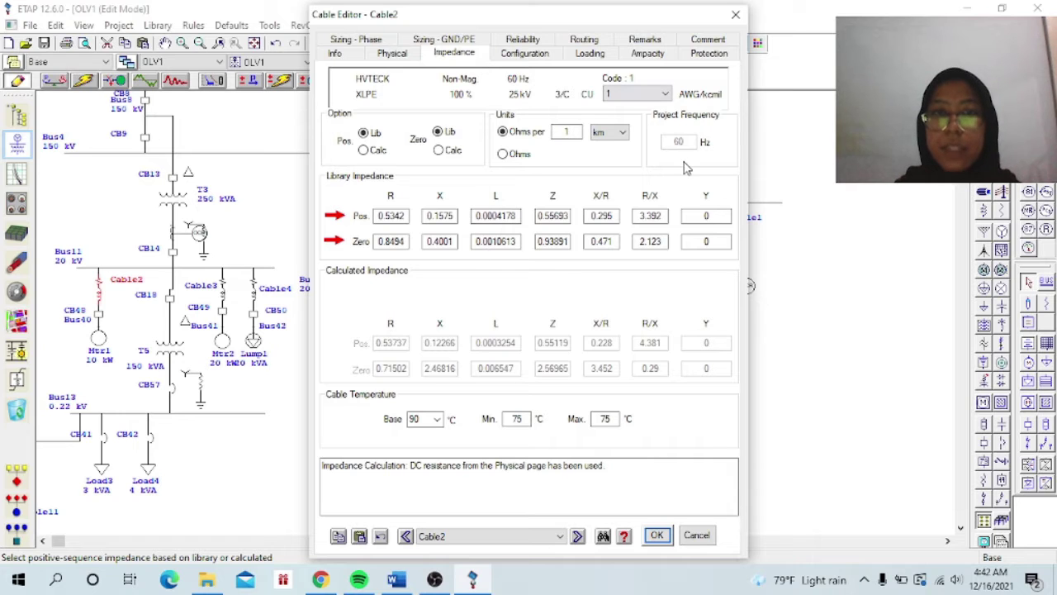
{"action": "right_click", "coordinate": [605, 213]}
{"action": "left_click", "coordinate": [655, 173]}
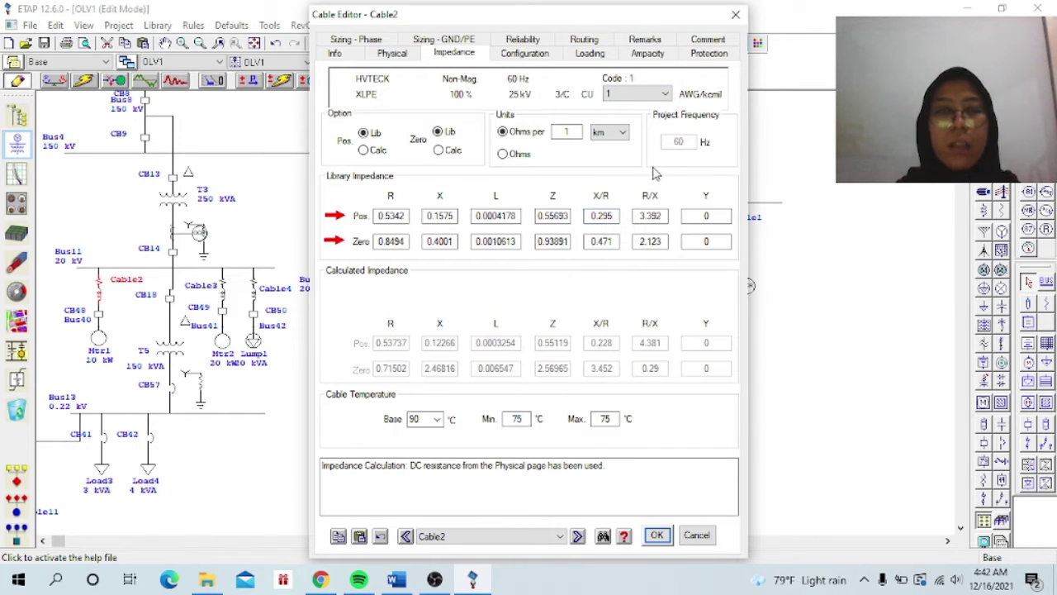
{"action": "left_click", "coordinate": [656, 534]}
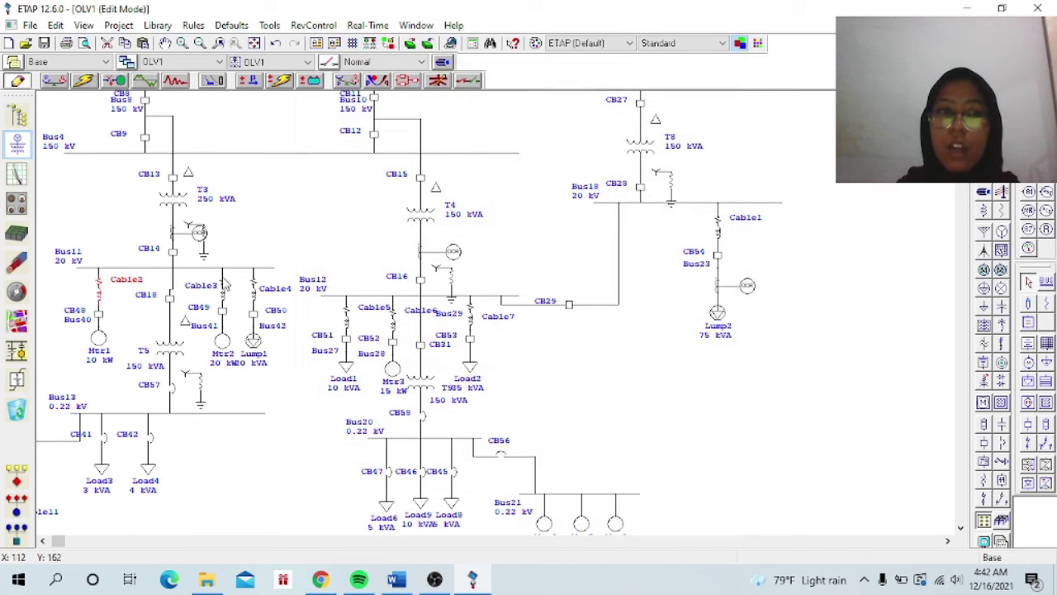
Step: Review the general data of Cable3 between Bus11 and Bus41, and close its editor
{"action": "left_click", "coordinate": [224, 284]}
{"action": "double_click", "coordinate": [224, 284]}
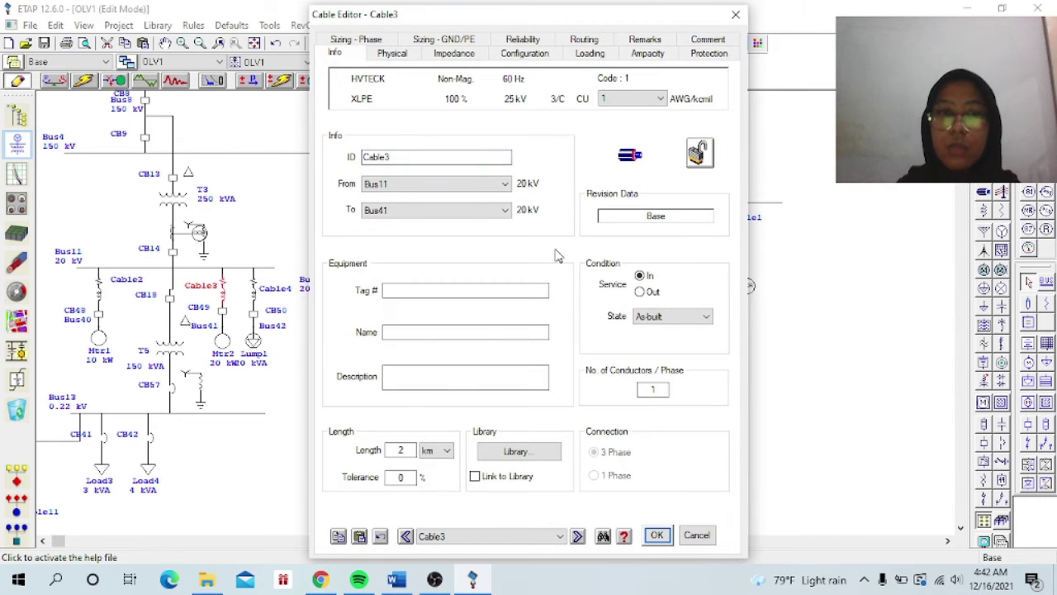
{"action": "left_click", "coordinate": [652, 531]}
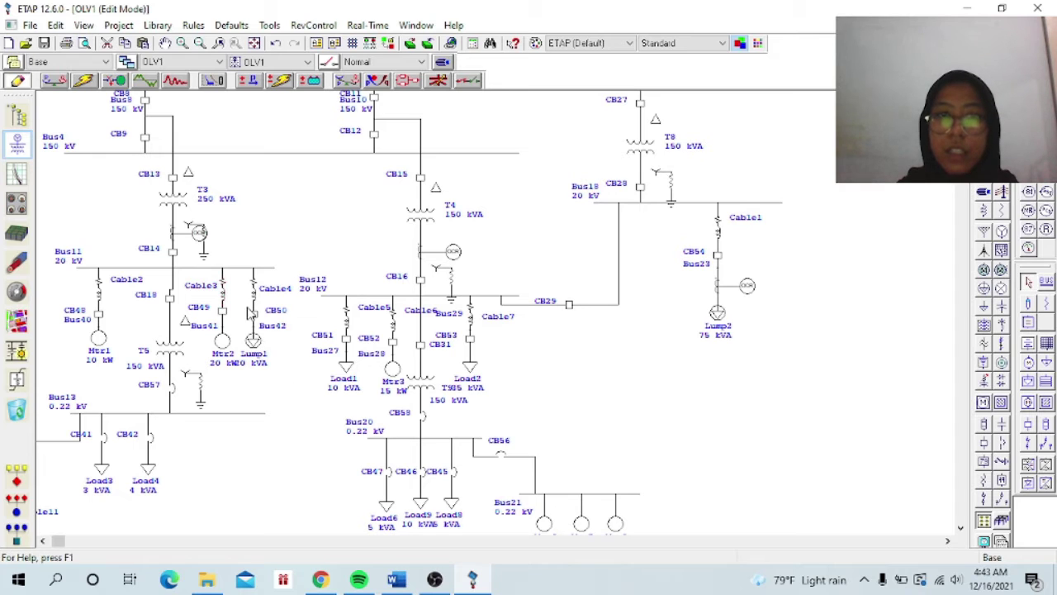
{"action": "left_click", "coordinate": [252, 312]}
{"action": "left_click", "coordinate": [325, 394]}
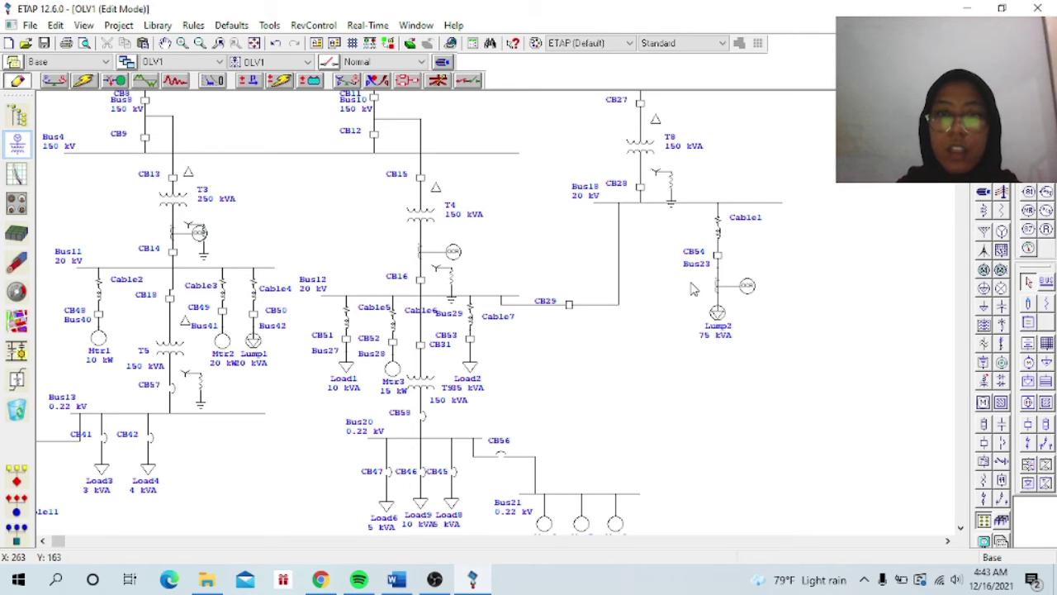
Step: Review the nameplate ratings of motor Mtr1 on Bus40, and close its editor
{"action": "scroll", "coordinate": [692, 289], "scroll_direction": "down", "scroll_amount": 1}
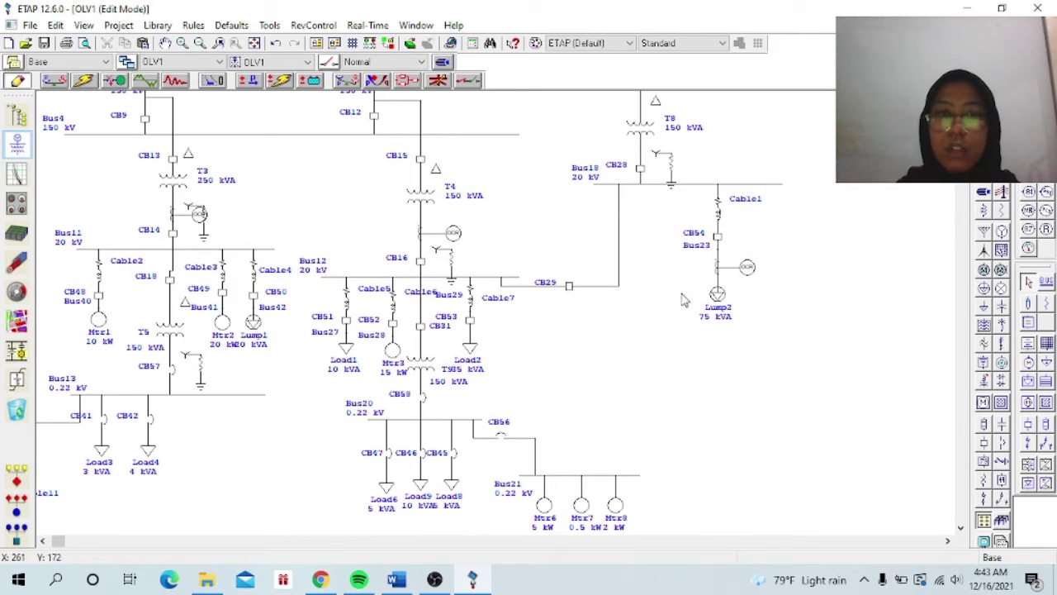
{"action": "left_click_drag", "start_coordinate": [58, 541], "coordinate": [52, 542]}
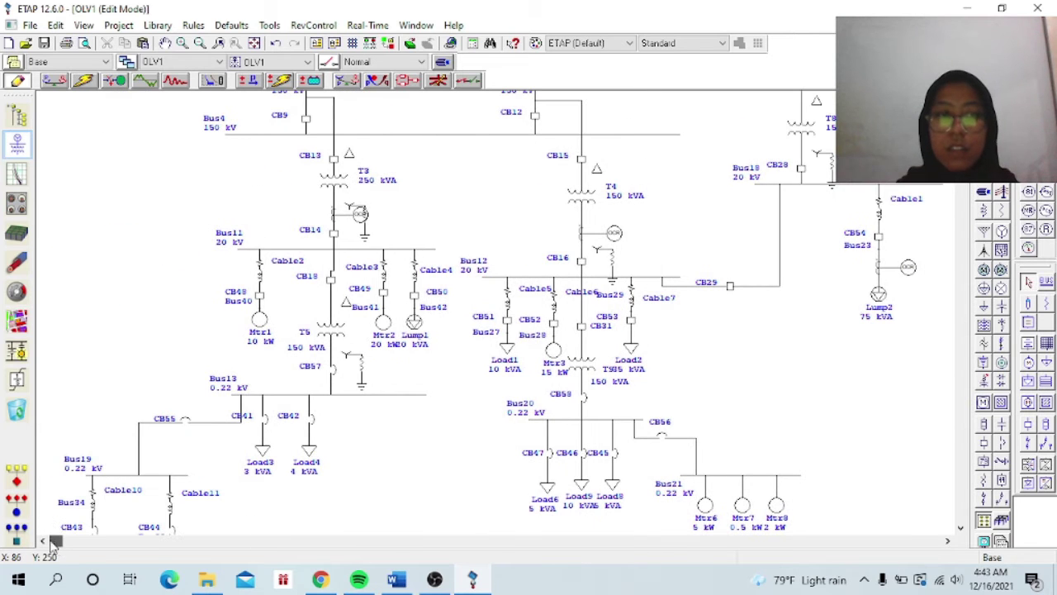
{"action": "left_click", "coordinate": [261, 330]}
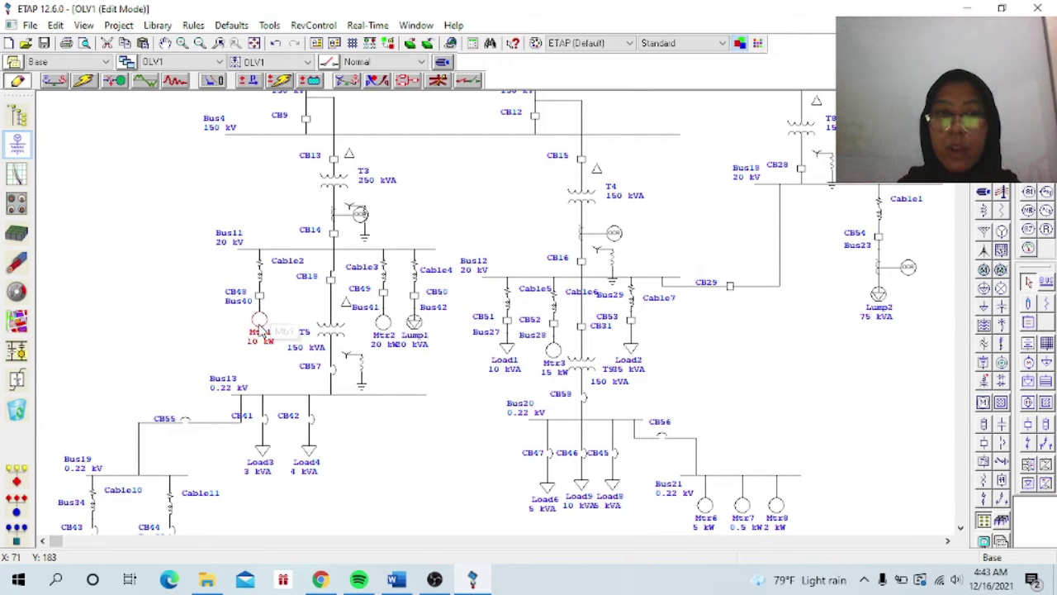
{"action": "double_click", "coordinate": [261, 330]}
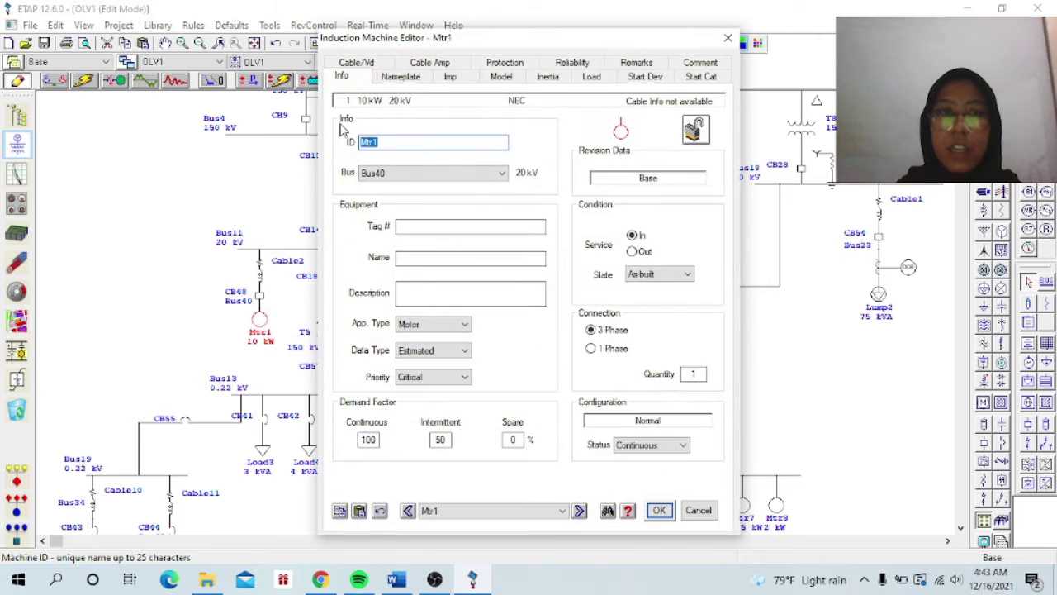
{"action": "left_click", "coordinate": [386, 79]}
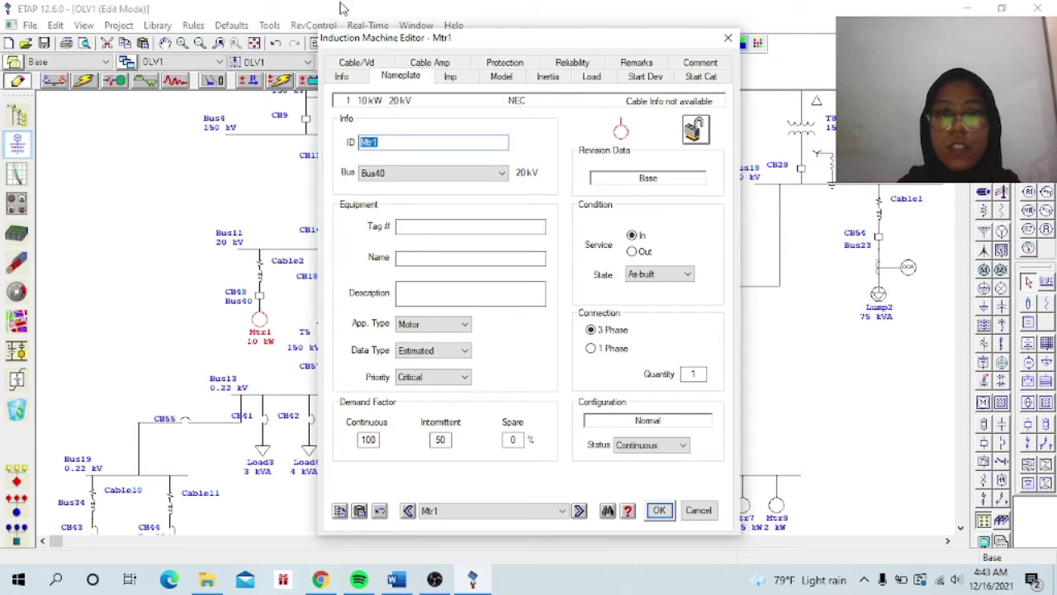
{"action": "left_click", "coordinate": [400, 76]}
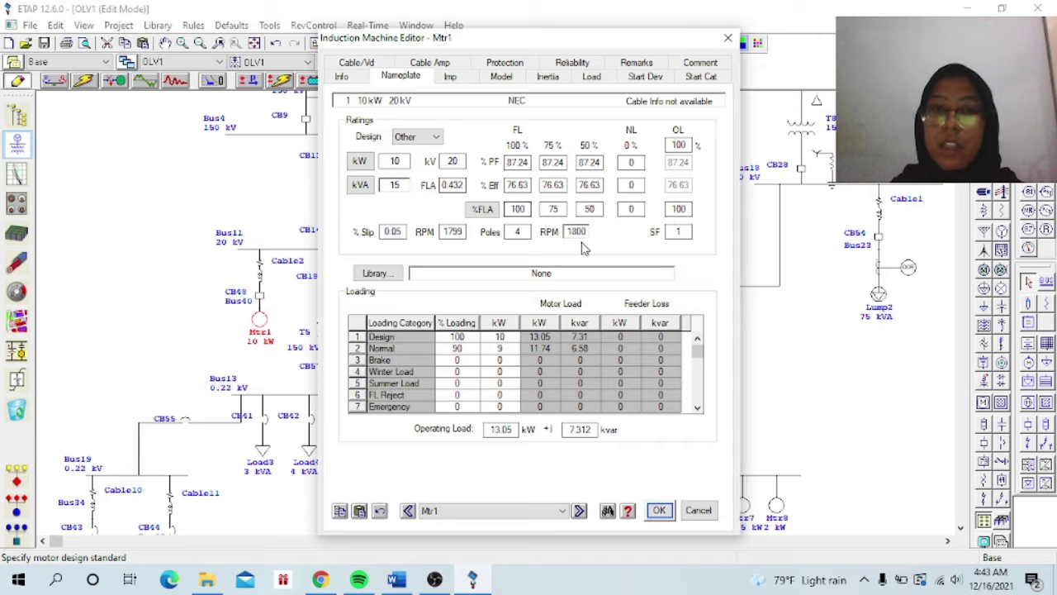
{"action": "left_click", "coordinate": [659, 509]}
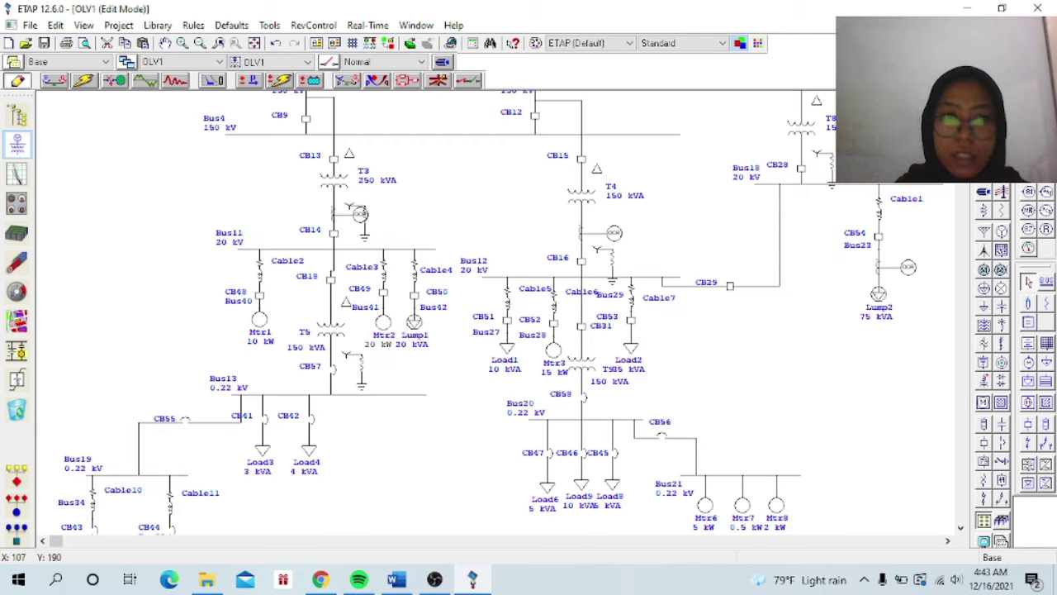
Step: Review the data of motor Mtr2 below Bus41, and close its editor
{"action": "left_click", "coordinate": [377, 347]}
{"action": "double_click", "coordinate": [380, 345]}
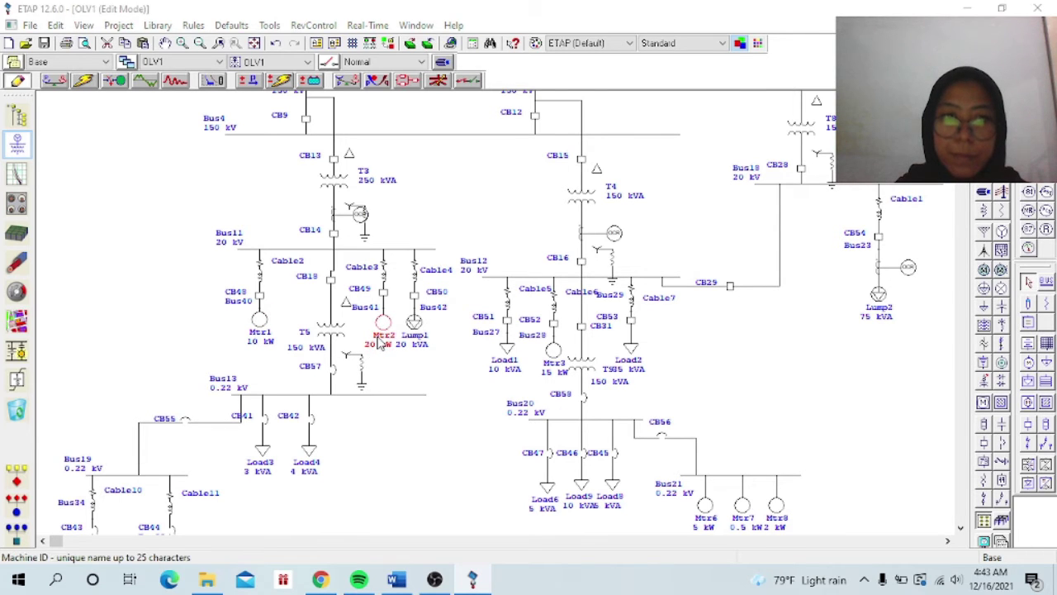
{"action": "left_click", "coordinate": [734, 41]}
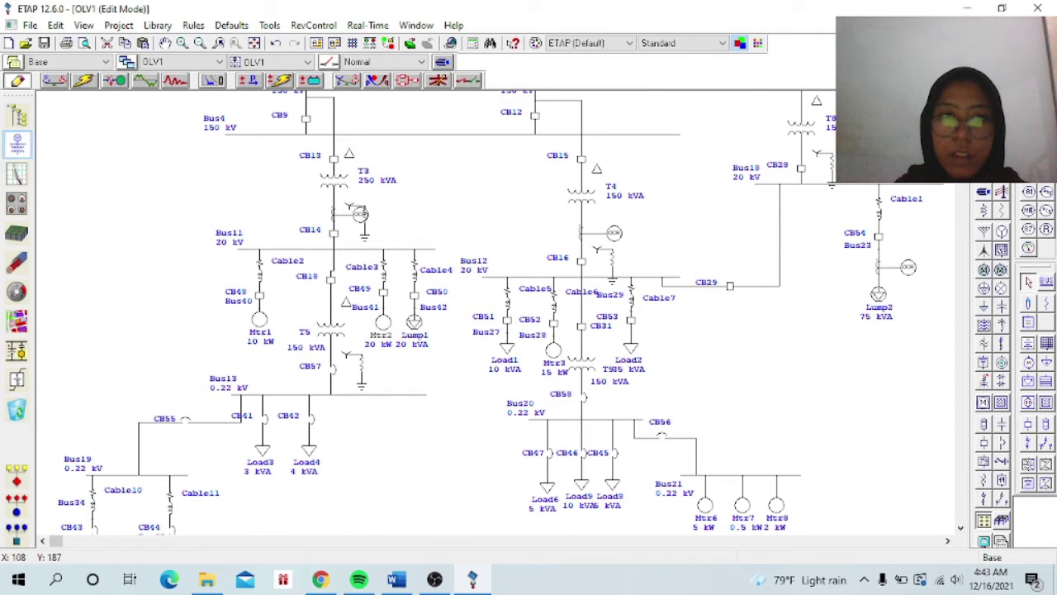
{"action": "left_click", "coordinate": [737, 351]}
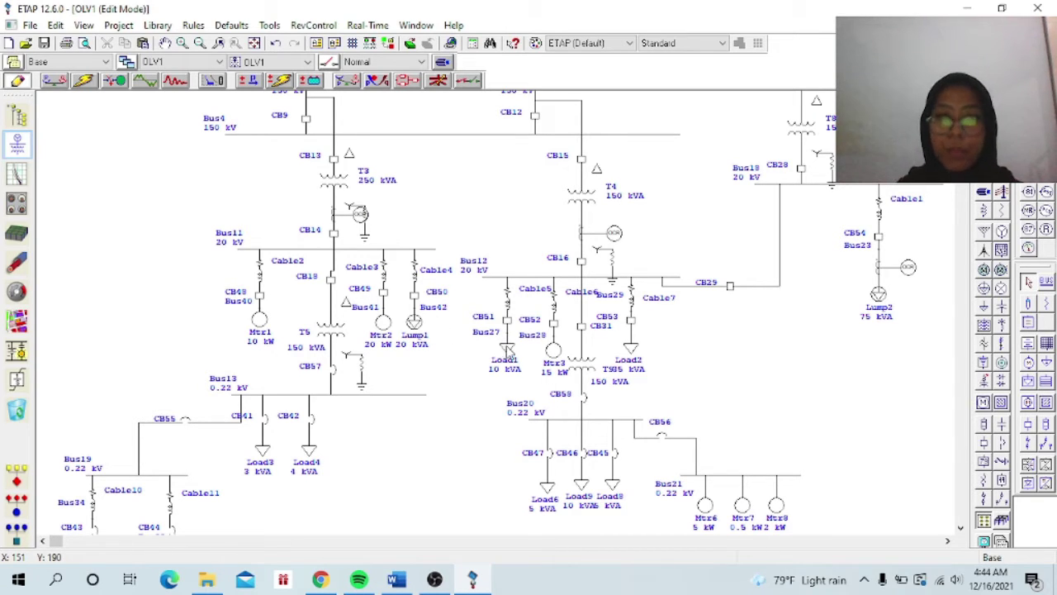
Step: Move the rating label of Load2 clear of the neighbouring T9 transformer label
{"action": "left_click", "coordinate": [638, 360]}
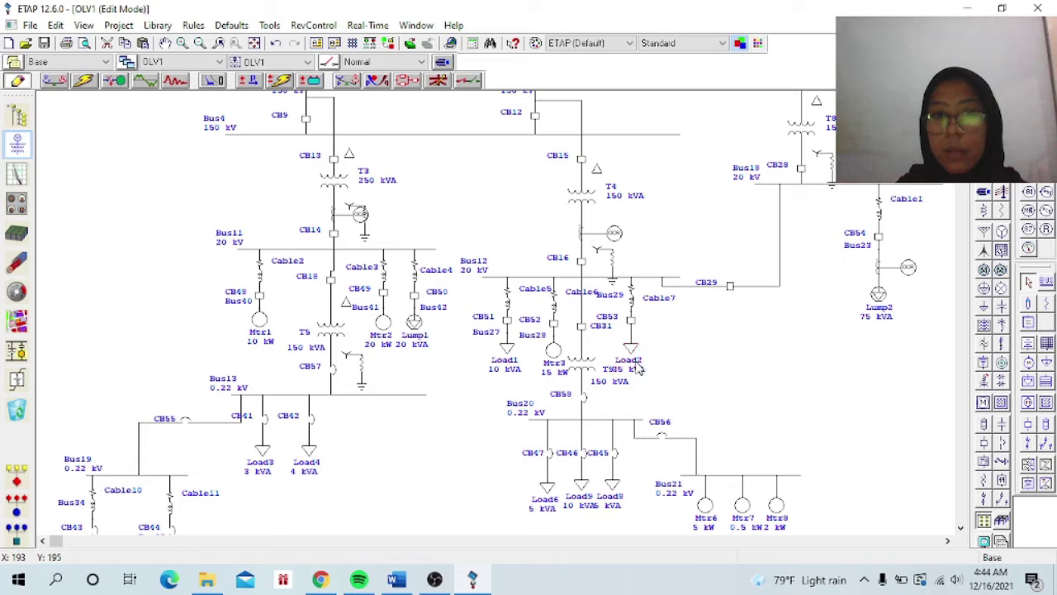
{"action": "left_click_drag", "start_coordinate": [637, 368], "coordinate": [653, 368]}
{"action": "right_click", "coordinate": [717, 363]}
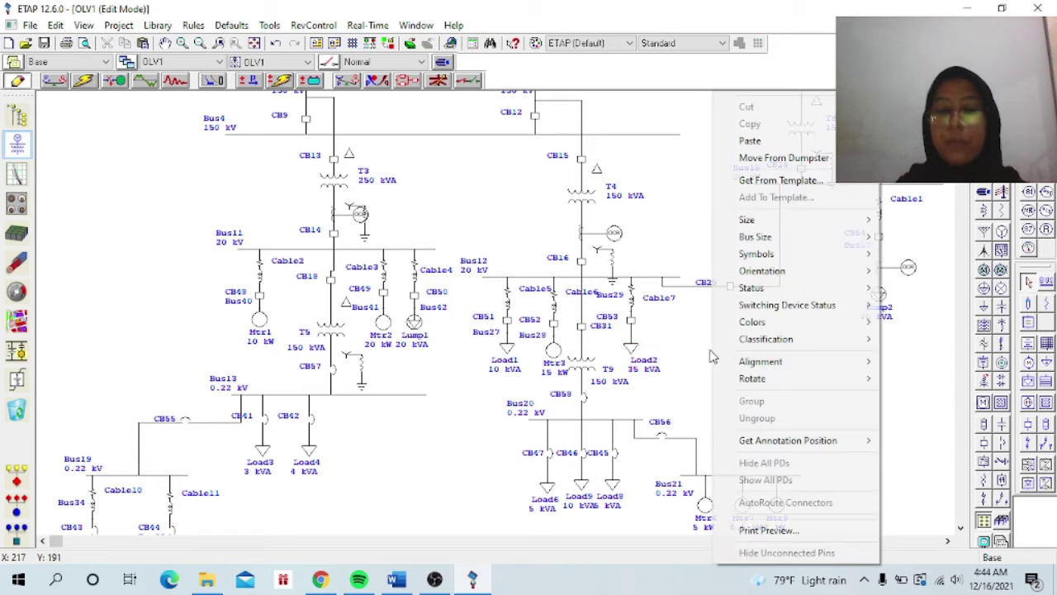
{"action": "left_click", "coordinate": [677, 365]}
Step: Examine the circuit breakers of the load feeders on Bus11, Bus12 and Bus13, and Cable11 below Bus19
{"action": "scroll", "coordinate": [738, 318], "scroll_direction": "down", "scroll_amount": 3}
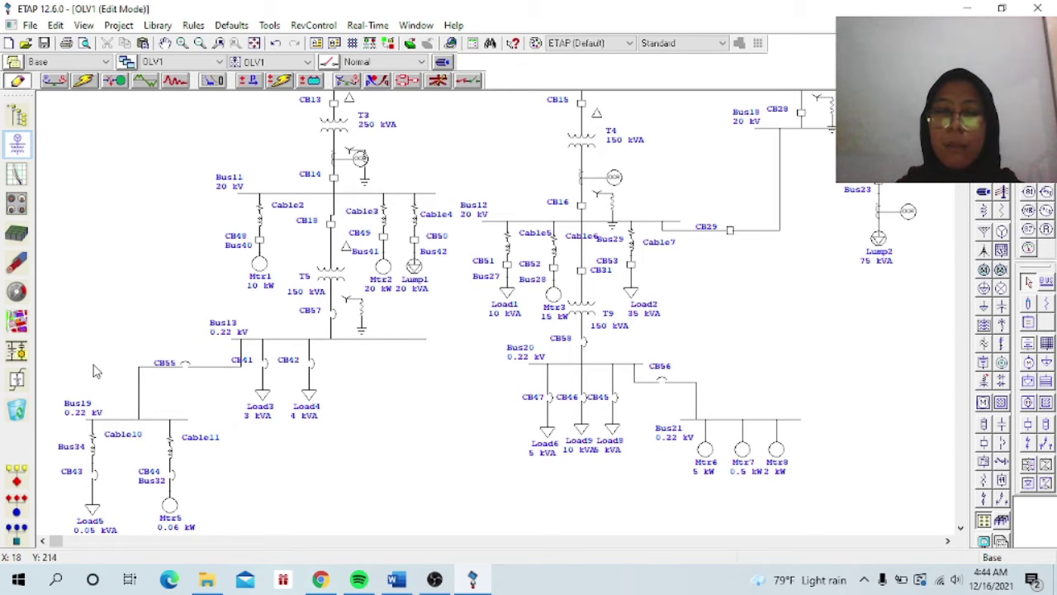
{"action": "right_click", "coordinate": [80, 413]}
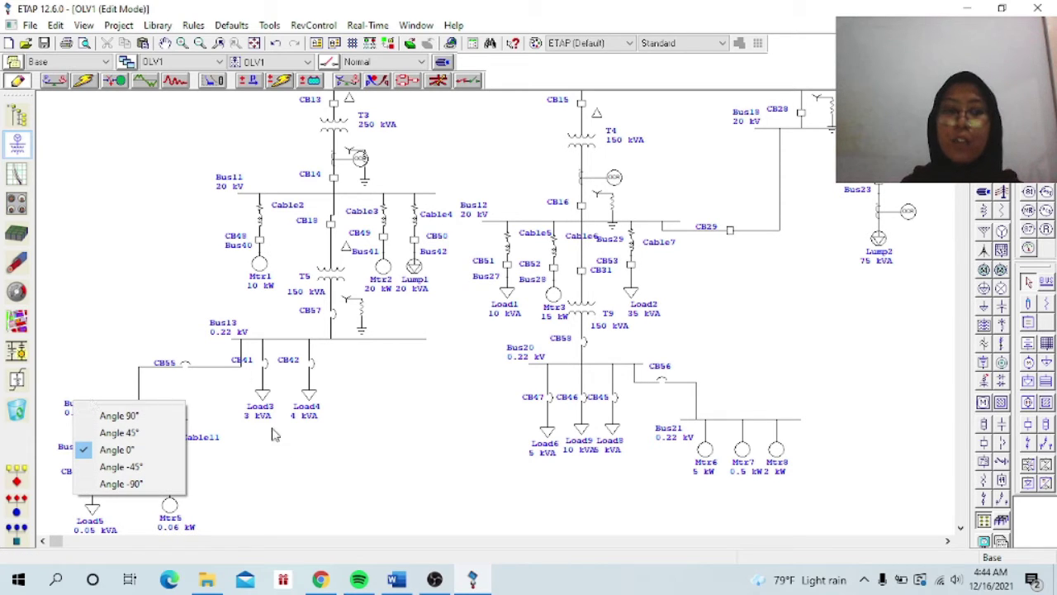
{"action": "left_click", "coordinate": [303, 482]}
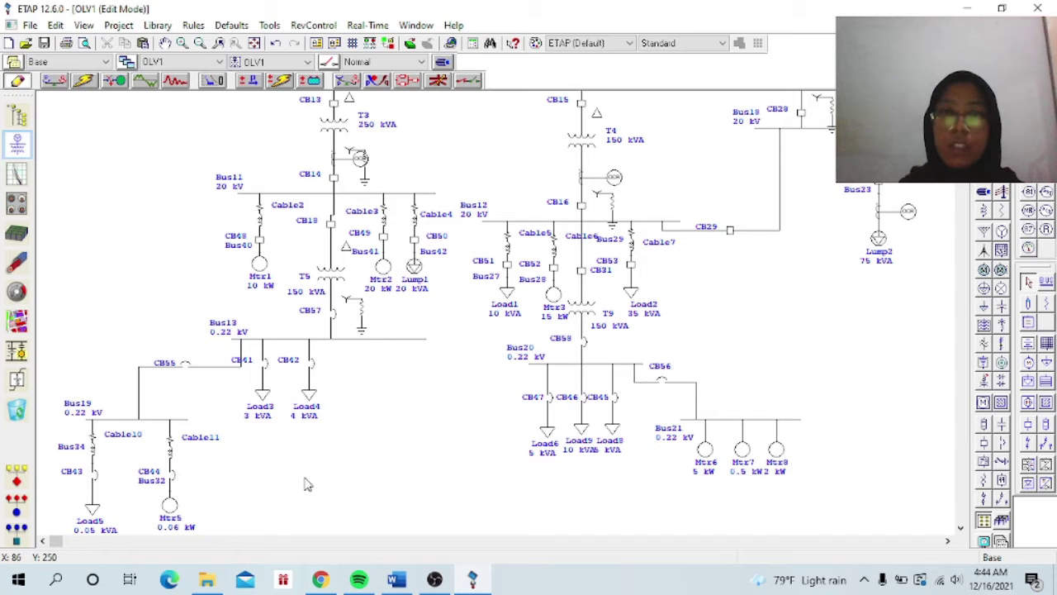
{"action": "scroll", "coordinate": [369, 424], "scroll_direction": "down", "scroll_amount": 1}
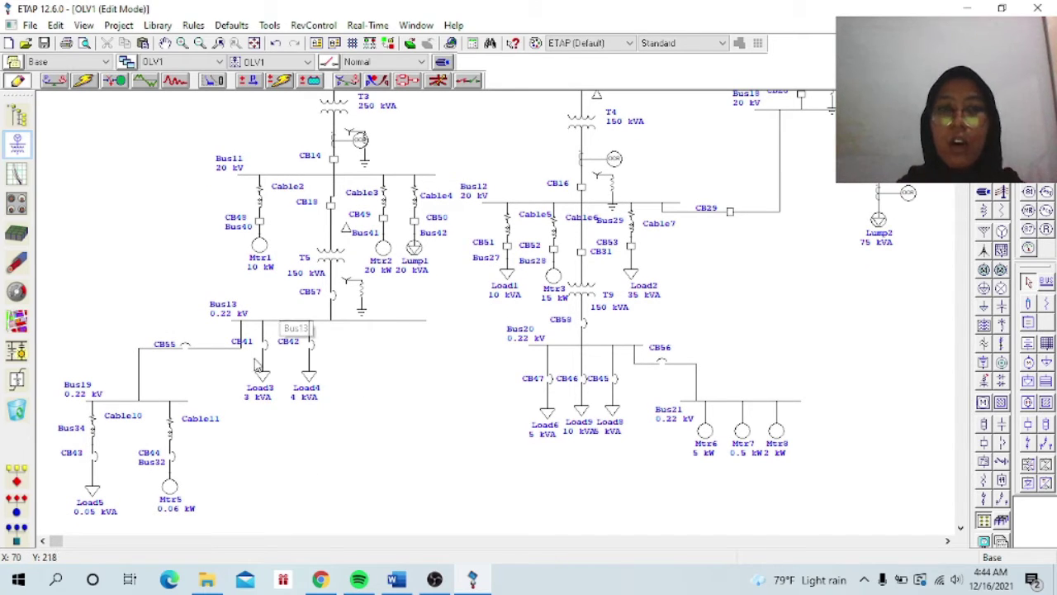
{"action": "left_click", "coordinate": [261, 220]}
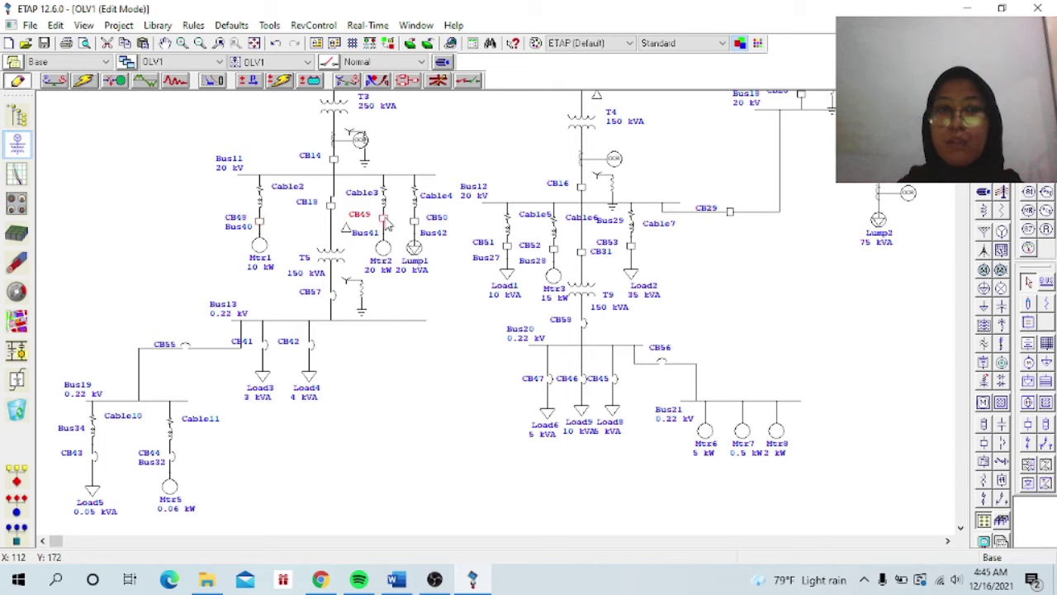
{"action": "left_click", "coordinate": [417, 221]}
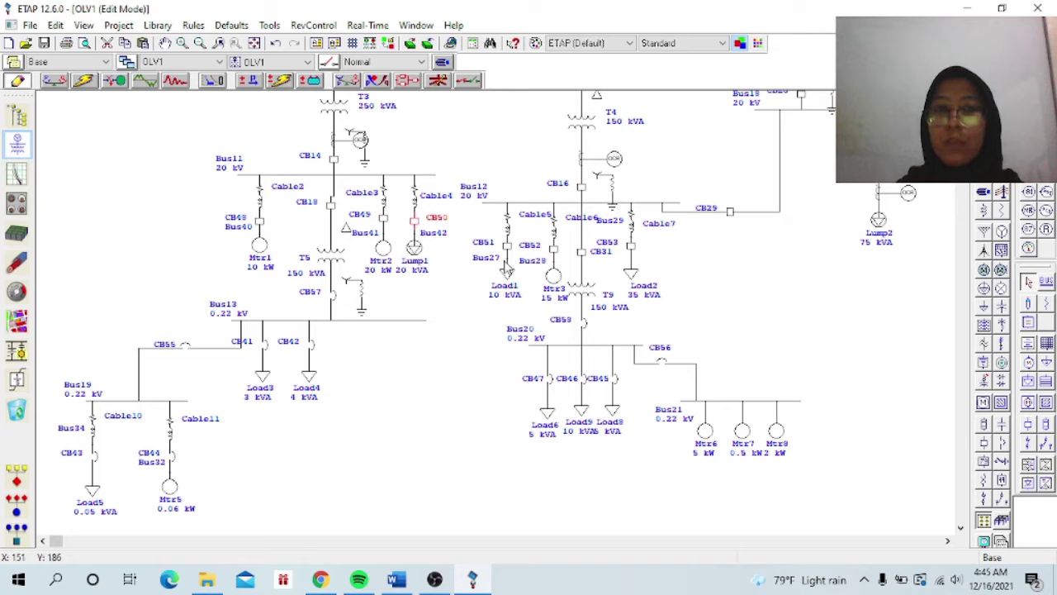
{"action": "left_click", "coordinate": [507, 248]}
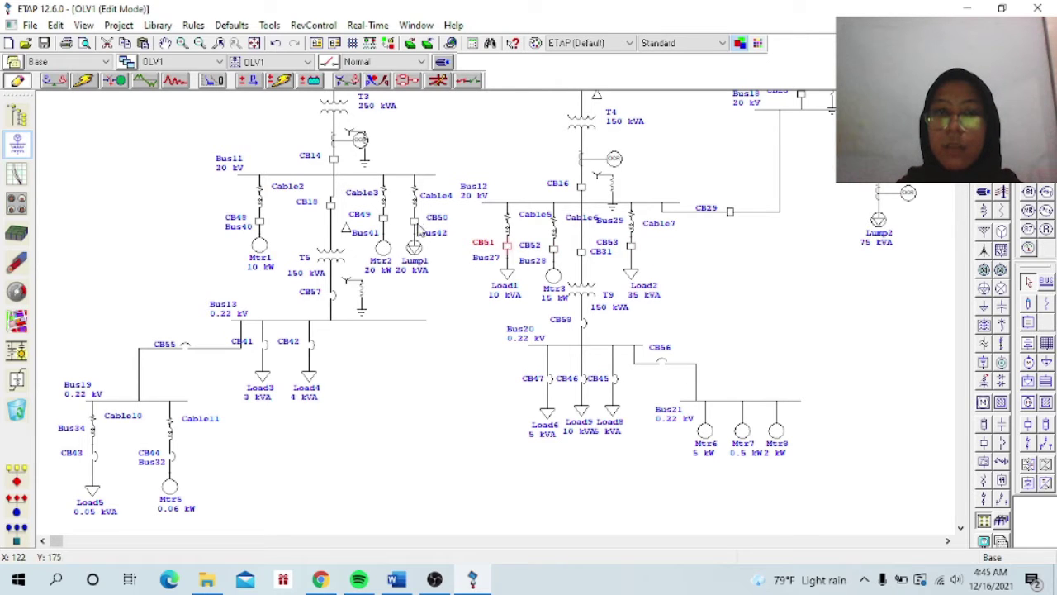
{"action": "left_click", "coordinate": [416, 223]}
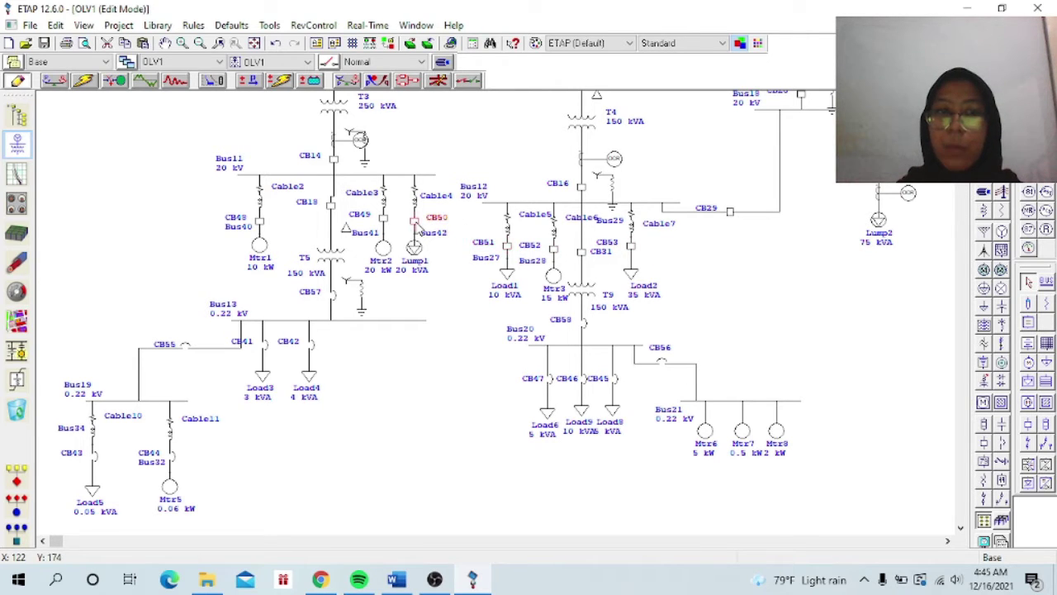
{"action": "left_click", "coordinate": [452, 386]}
{"action": "scroll", "coordinate": [452, 386], "scroll_direction": "down", "scroll_amount": 1}
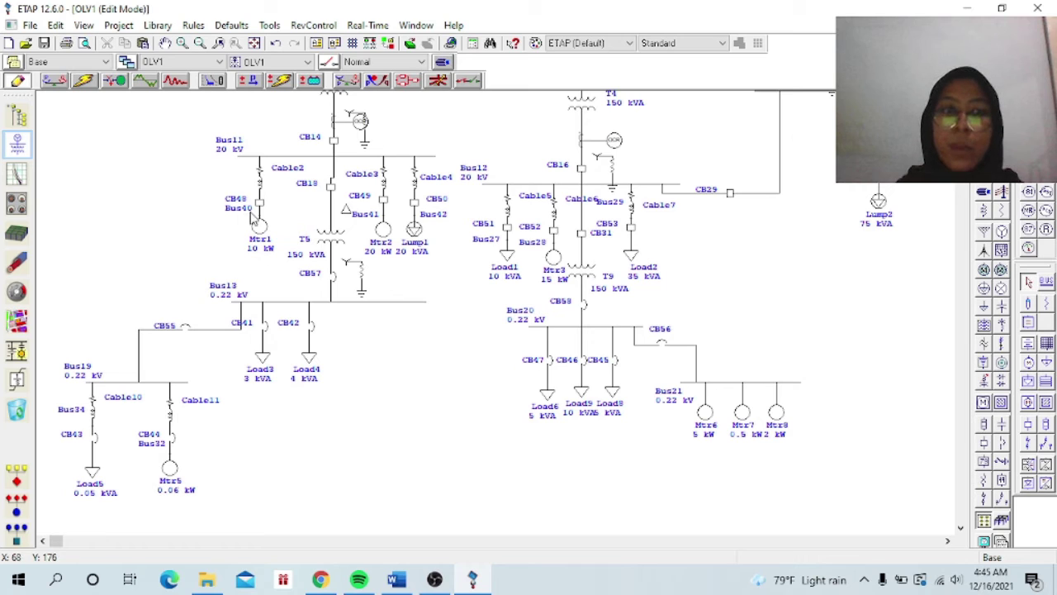
{"action": "left_click", "coordinate": [260, 211]}
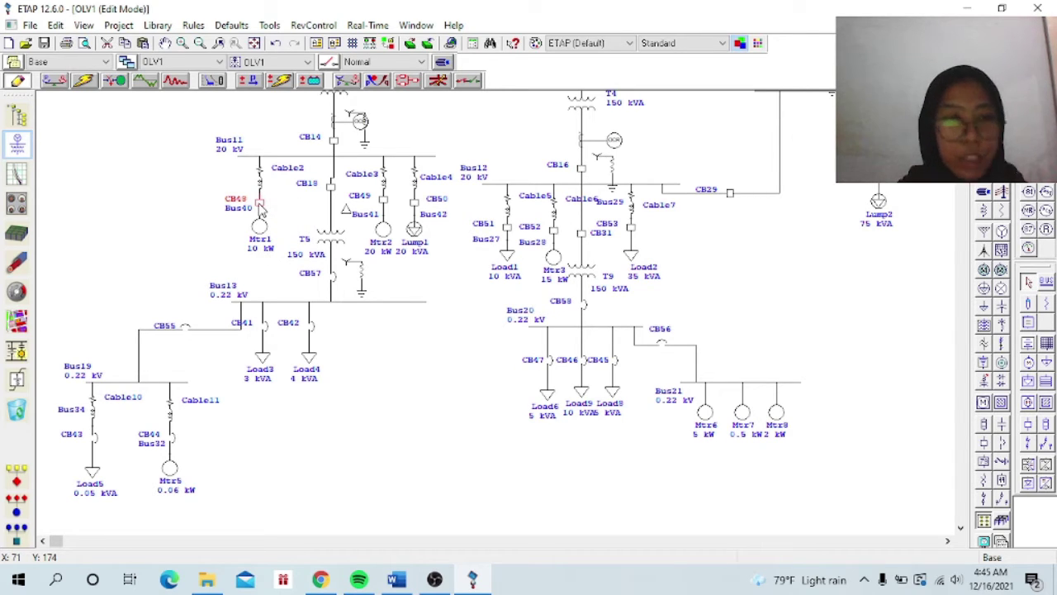
{"action": "left_click", "coordinate": [266, 330]}
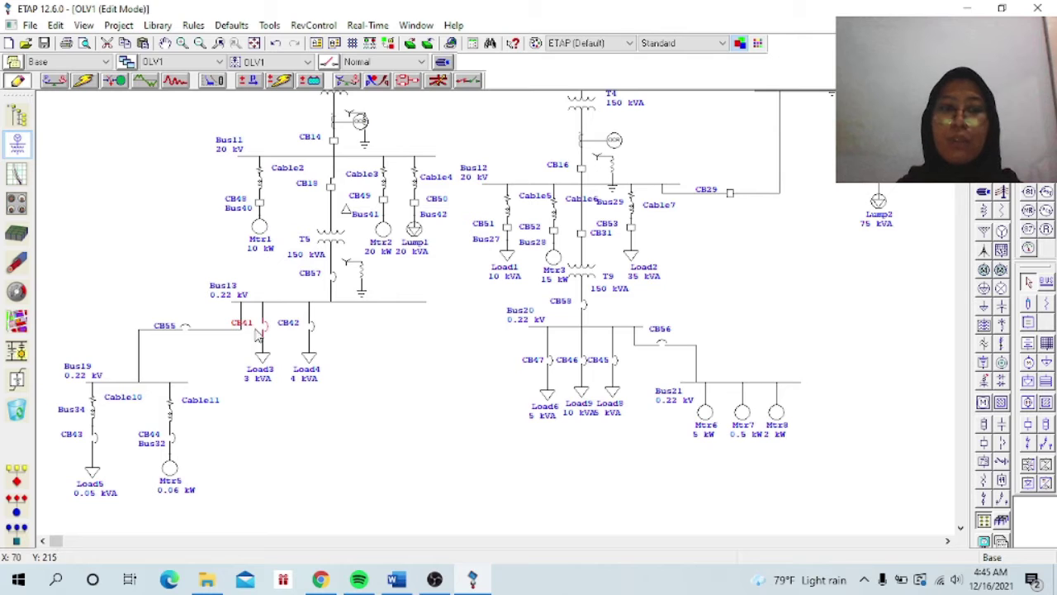
{"action": "left_click", "coordinate": [172, 417]}
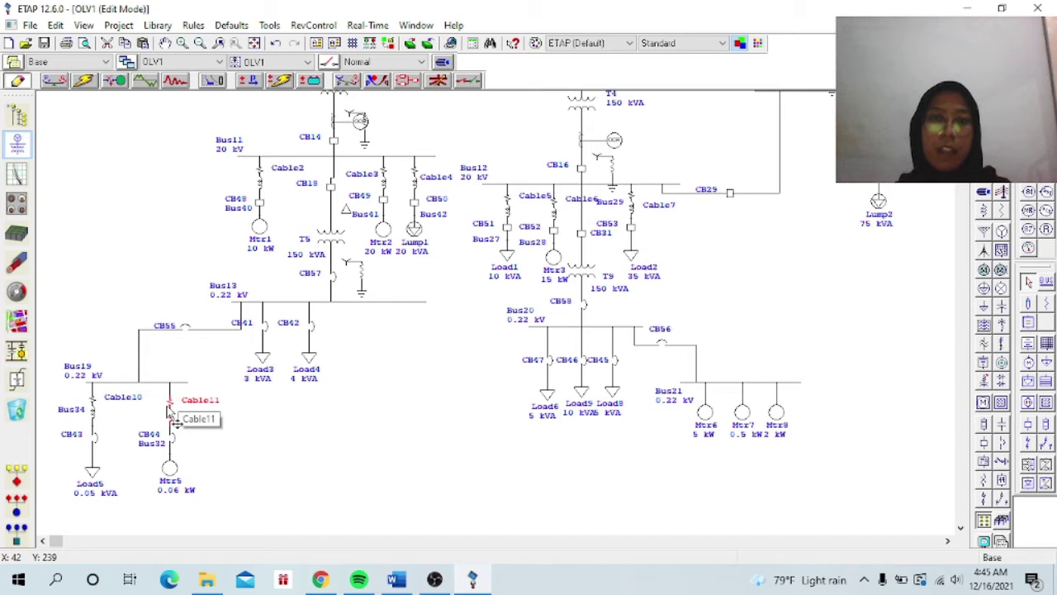
Step: Examine the whole diagram, from the Bus19 and Bus21 loads up to the Bus3 and Bus16 sections and sources U1, Gen1 and U2
{"action": "left_click", "coordinate": [359, 425]}
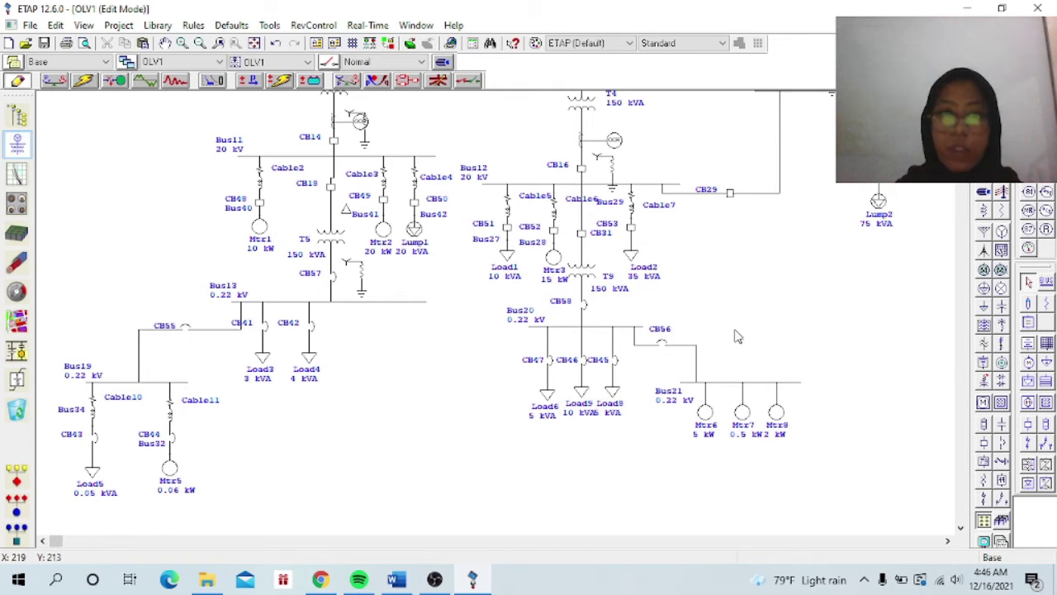
{"action": "scroll", "coordinate": [884, 356], "scroll_direction": "up", "scroll_amount": 1}
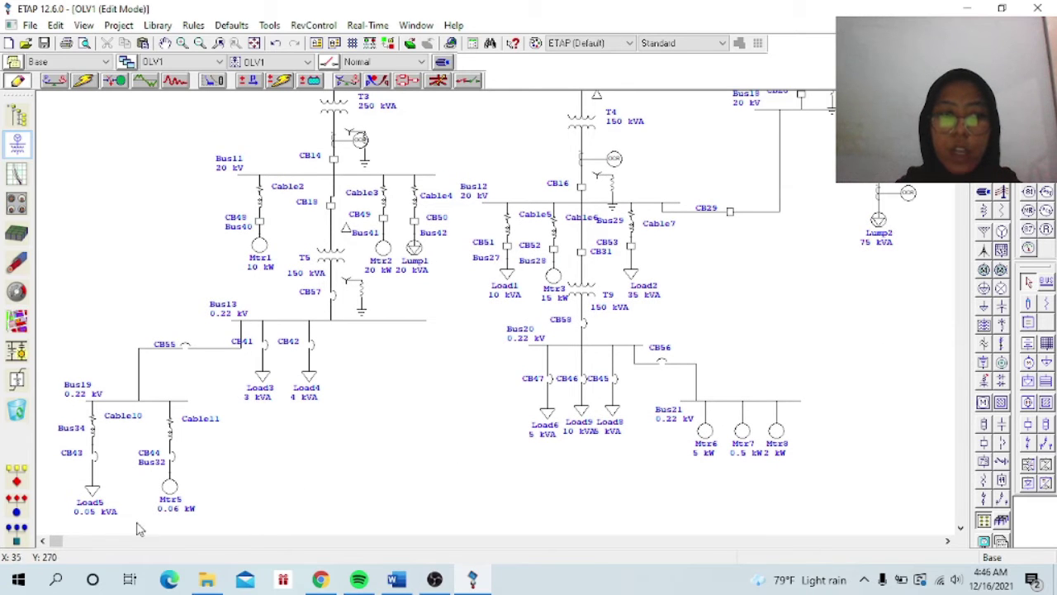
{"action": "left_click_drag", "start_coordinate": [54, 543], "coordinate": [57, 542]}
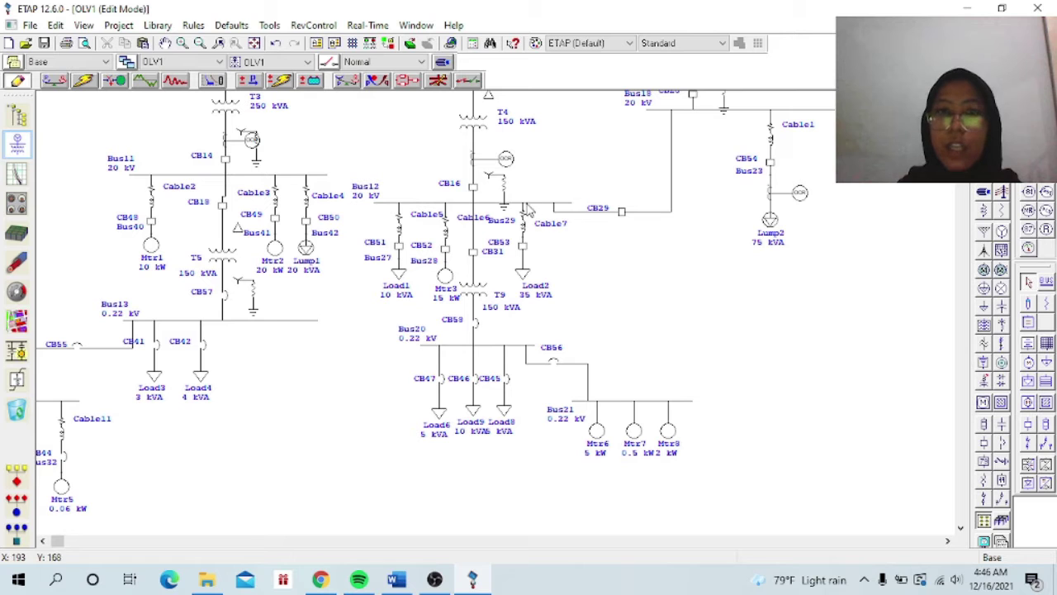
{"action": "scroll", "coordinate": [734, 236], "scroll_direction": "up", "scroll_amount": 3}
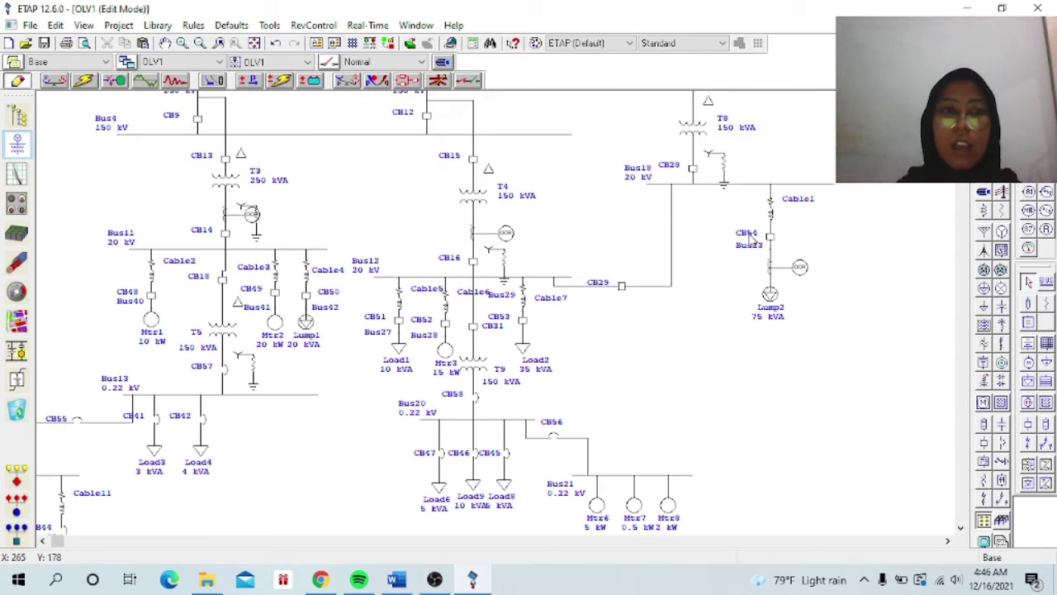
{"action": "scroll", "coordinate": [749, 239], "scroll_direction": "up", "scroll_amount": 2}
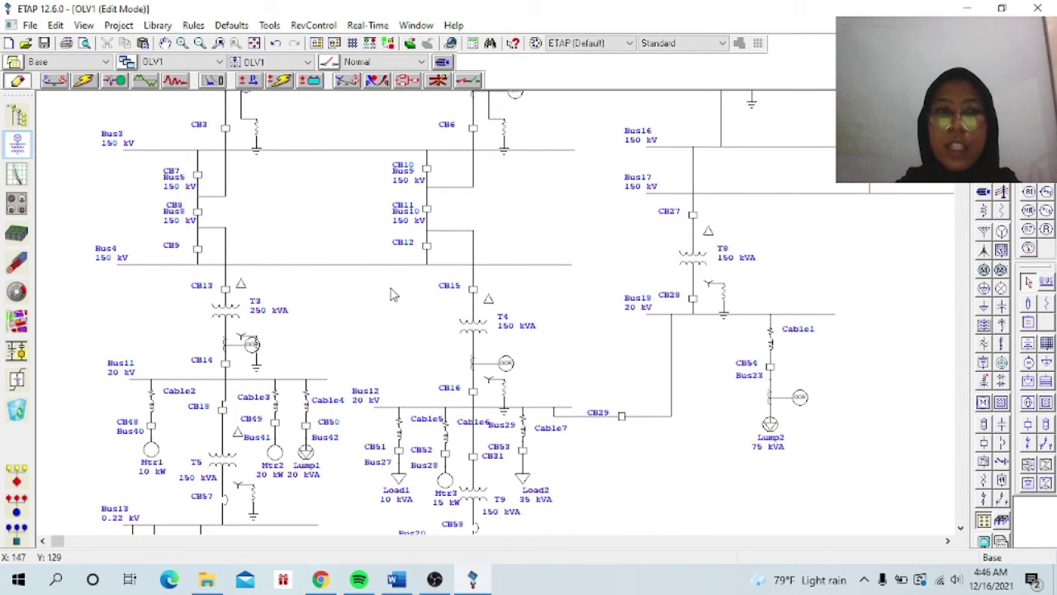
{"action": "left_click_drag", "start_coordinate": [58, 541], "coordinate": [67, 541]}
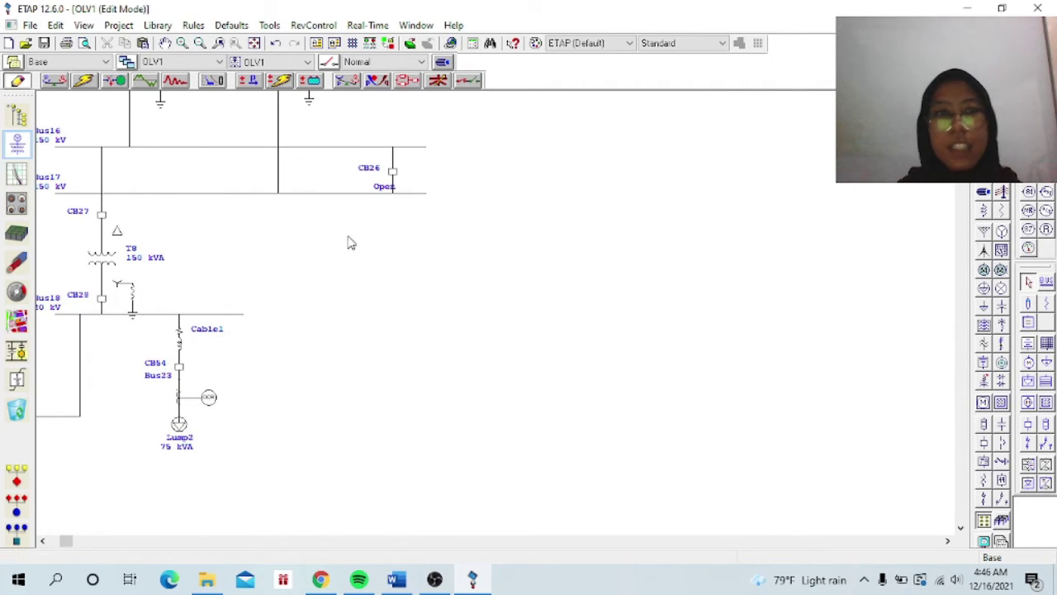
{"action": "left_click_drag", "start_coordinate": [72, 541], "coordinate": [58, 541]}
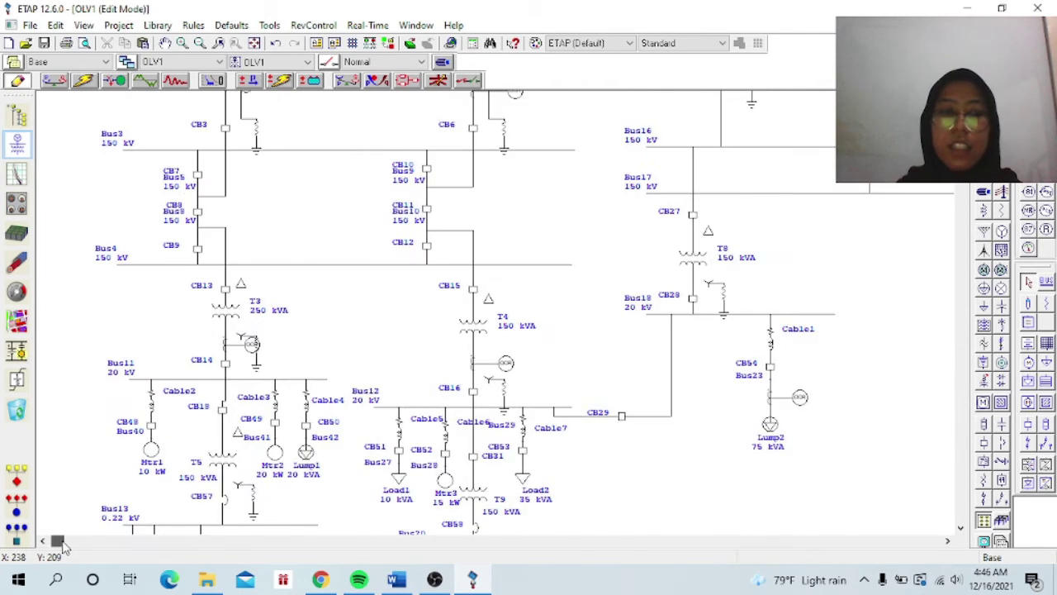
{"action": "scroll", "coordinate": [714, 398], "scroll_direction": "up", "scroll_amount": 5}
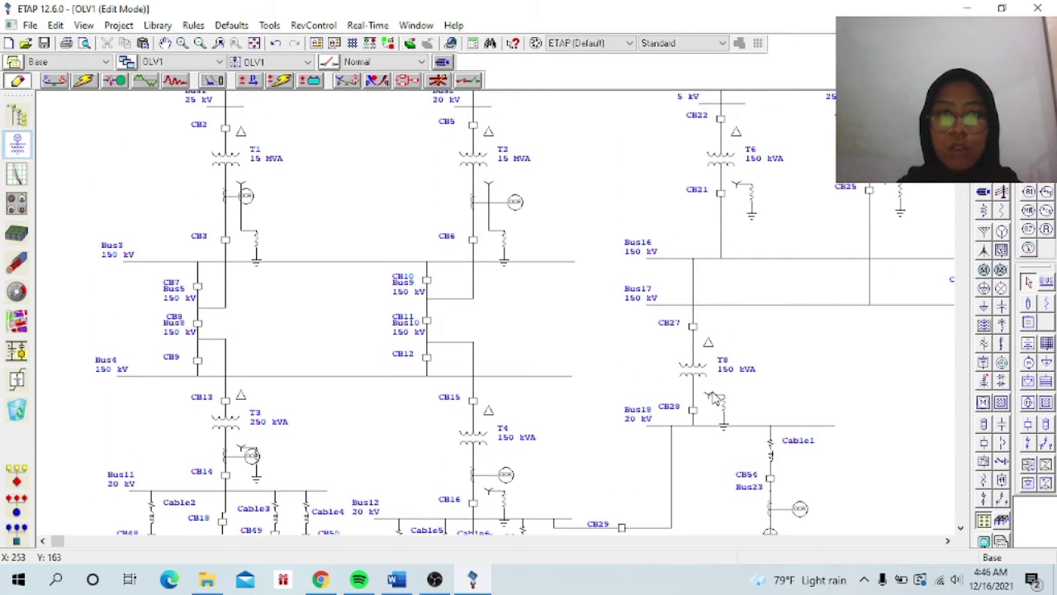
{"action": "scroll", "coordinate": [715, 396], "scroll_direction": "down", "scroll_amount": 3}
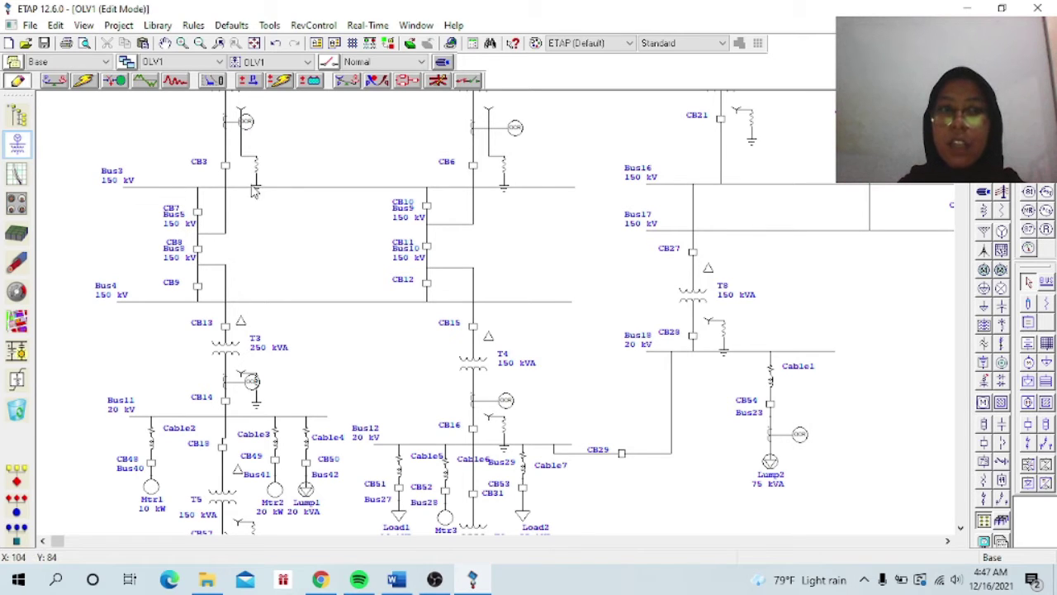
{"action": "scroll", "coordinate": [256, 216], "scroll_direction": "up", "scroll_amount": 1}
{"action": "scroll", "coordinate": [256, 216], "scroll_direction": "up", "scroll_amount": 5}
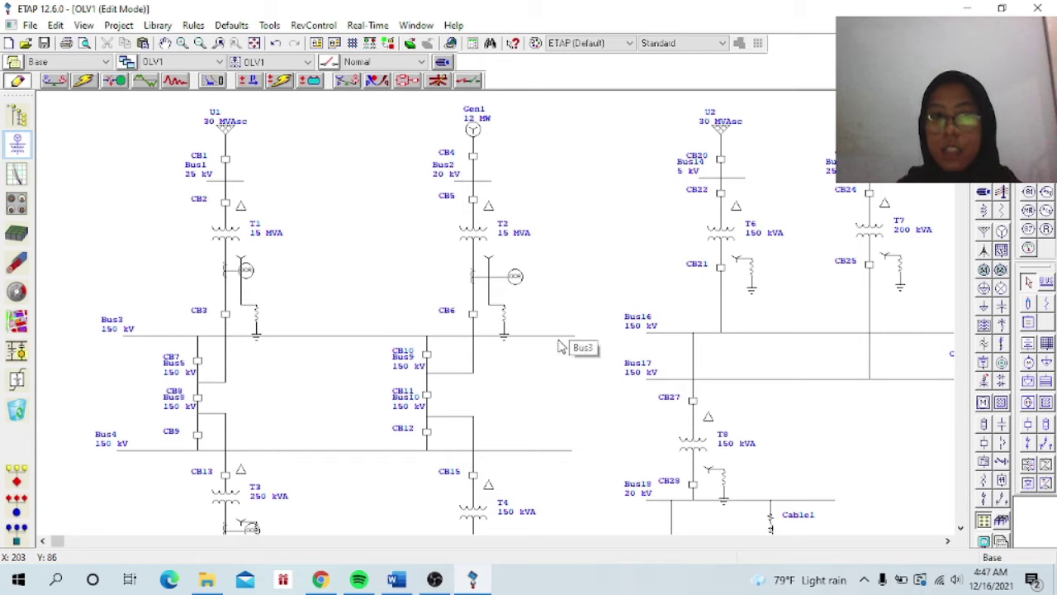
Step: Examine the connection from CB3 to the junction between CB7 and CB8, and keep its line straight below CB3
{"action": "left_click", "coordinate": [229, 368]}
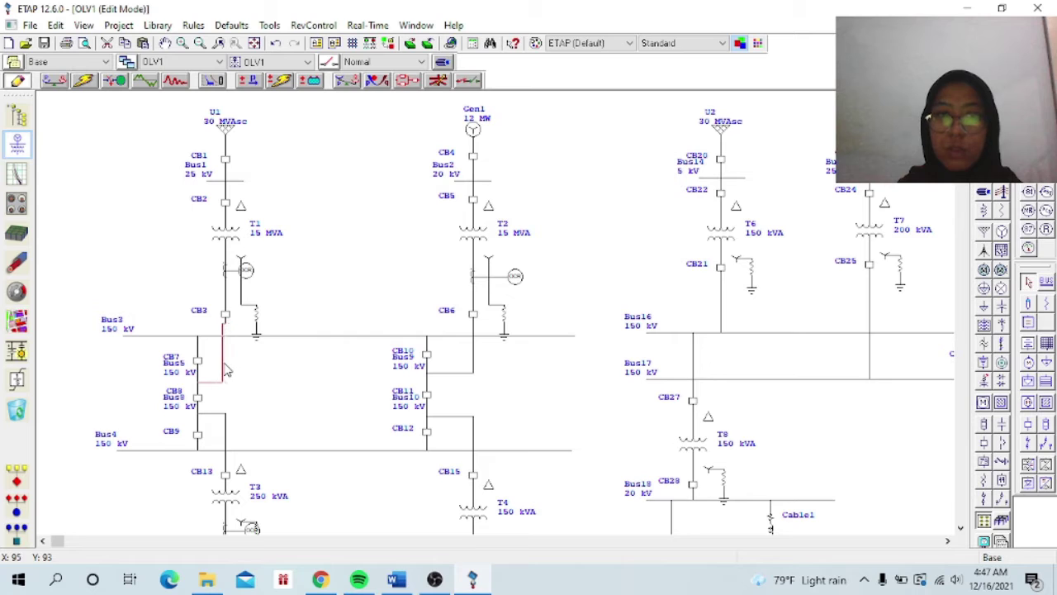
{"action": "left_click_drag", "start_coordinate": [228, 367], "coordinate": [228, 365]}
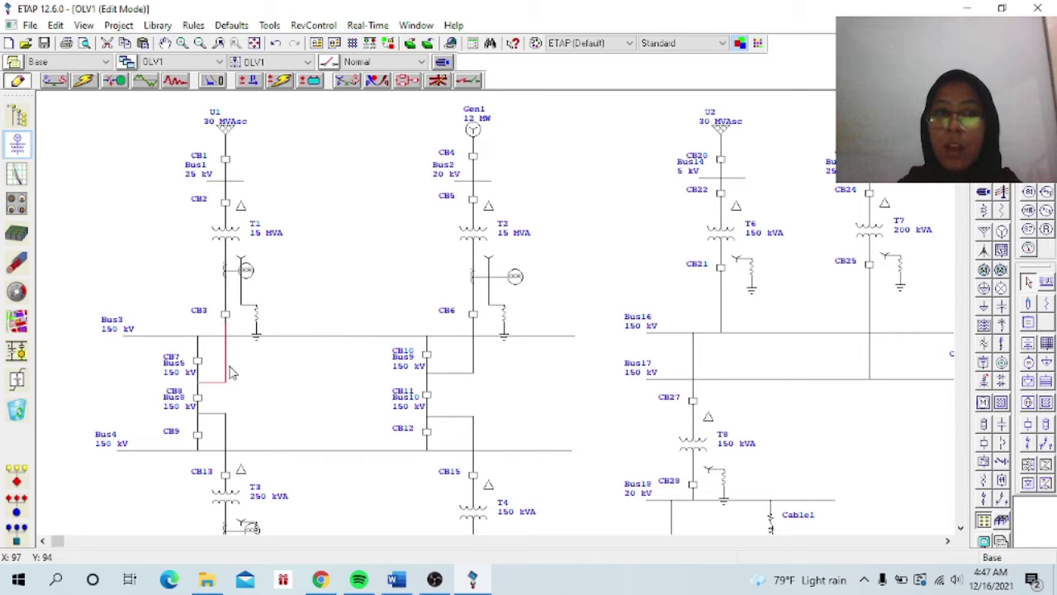
{"action": "left_click", "coordinate": [335, 285]}
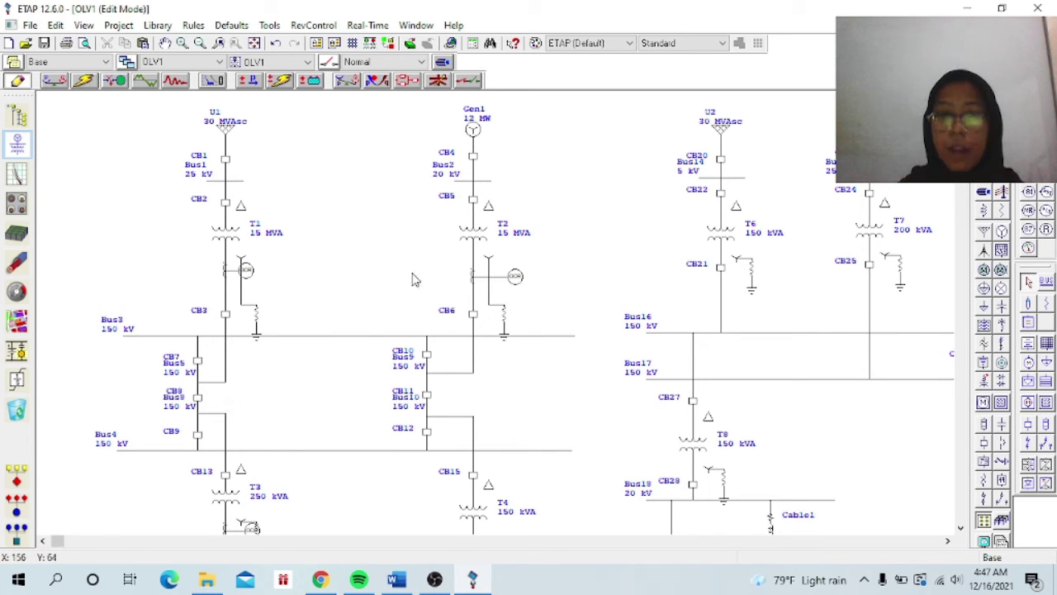
Step: Examine the double busbar Bus16 and Bus17 with its T6 and T7 feeders, highlighting Bus16
{"action": "scroll", "coordinate": [419, 283], "scroll_direction": "down", "scroll_amount": 3}
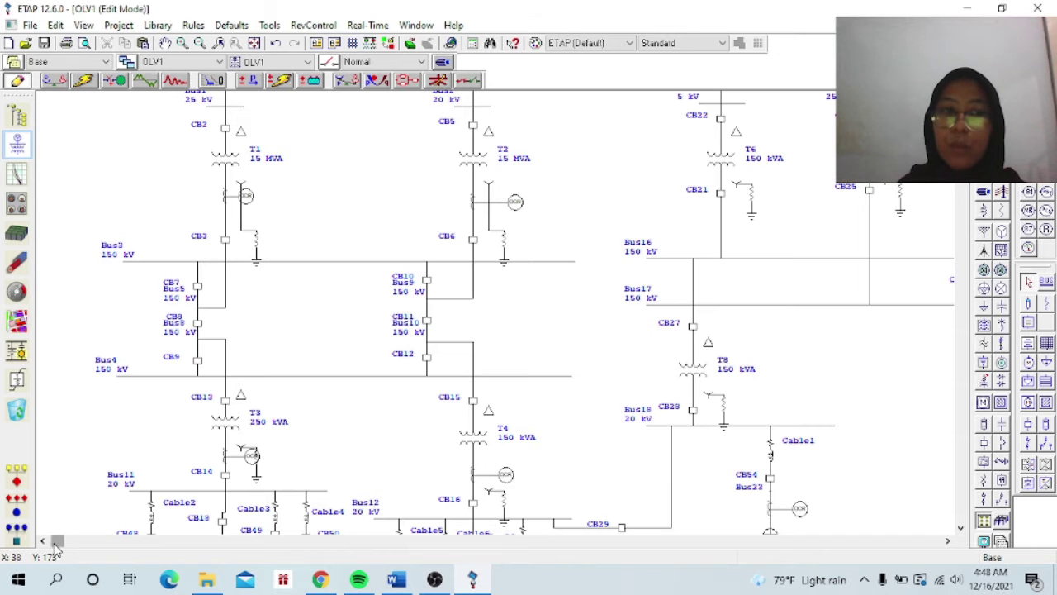
{"action": "left_click_drag", "start_coordinate": [57, 541], "coordinate": [61, 543]}
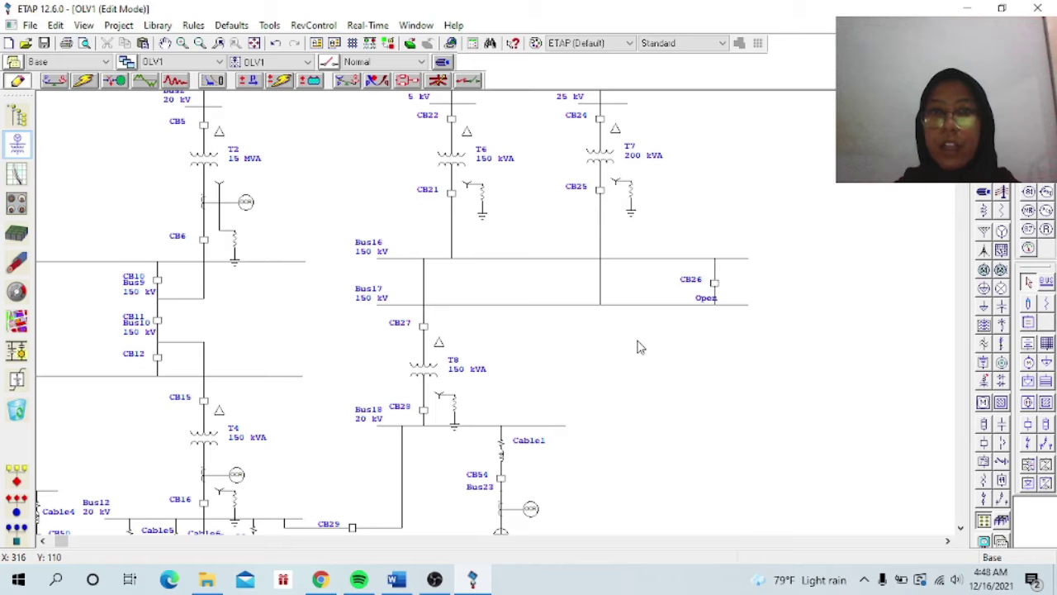
{"action": "scroll", "coordinate": [538, 189], "scroll_direction": "up", "scroll_amount": 1}
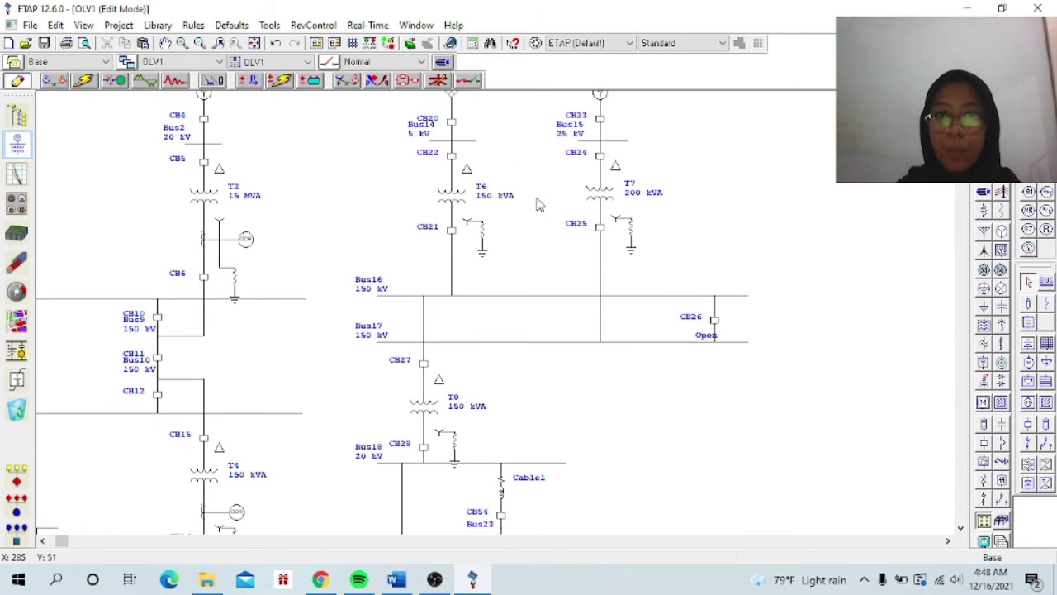
{"action": "scroll", "coordinate": [524, 276], "scroll_direction": "up", "scroll_amount": 1}
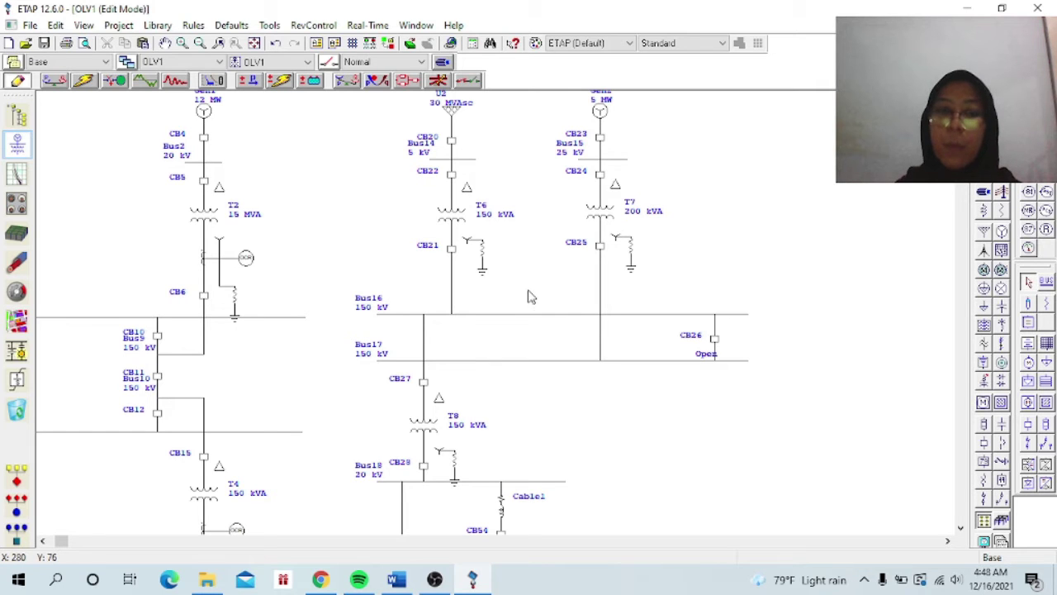
{"action": "left_click", "coordinate": [430, 316]}
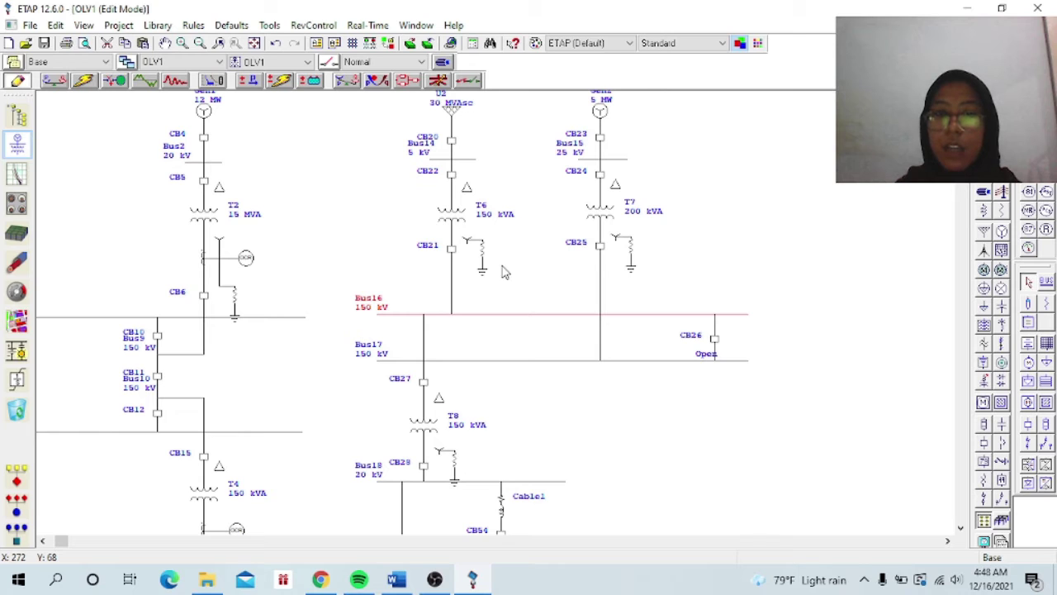
{"action": "left_click", "coordinate": [665, 354]}
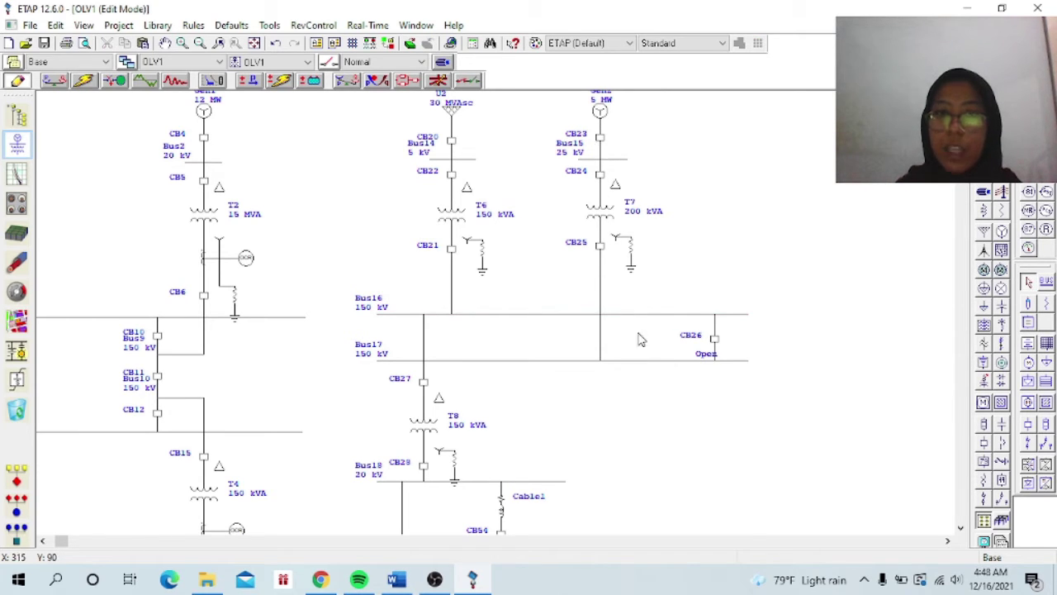
Step: Close tie breaker CB26 between Bus16 and Bus17, and set it back to open
{"action": "left_click", "coordinate": [715, 342]}
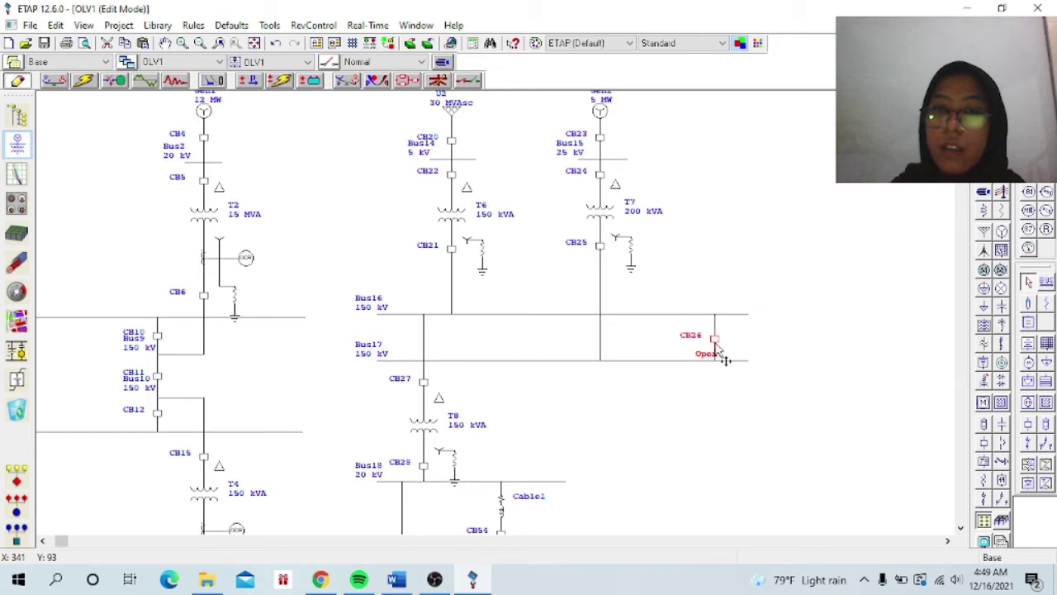
{"action": "left_click", "coordinate": [434, 325]}
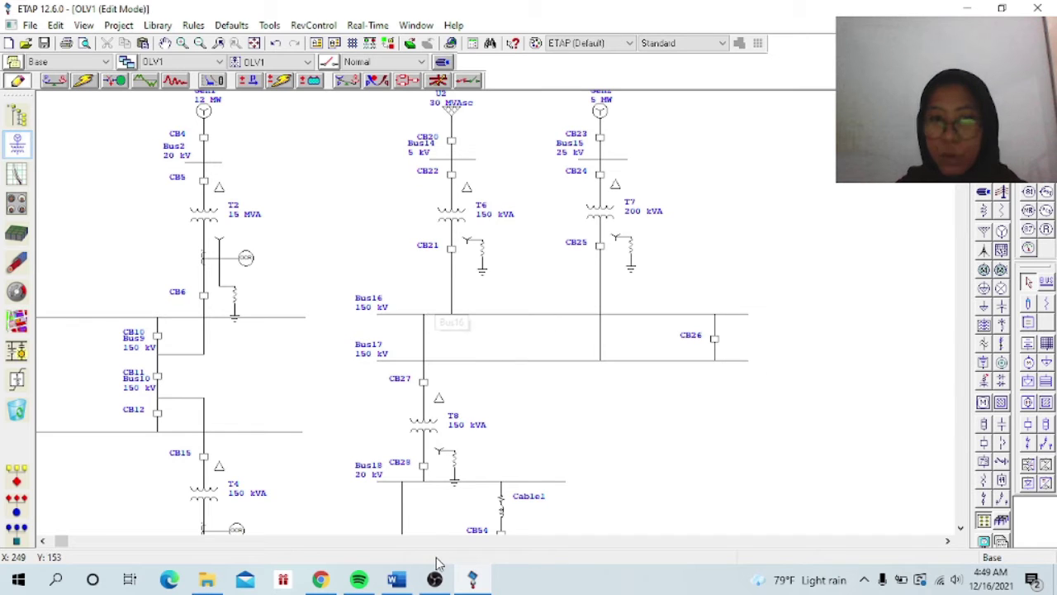
{"action": "right_click", "coordinate": [715, 346]}
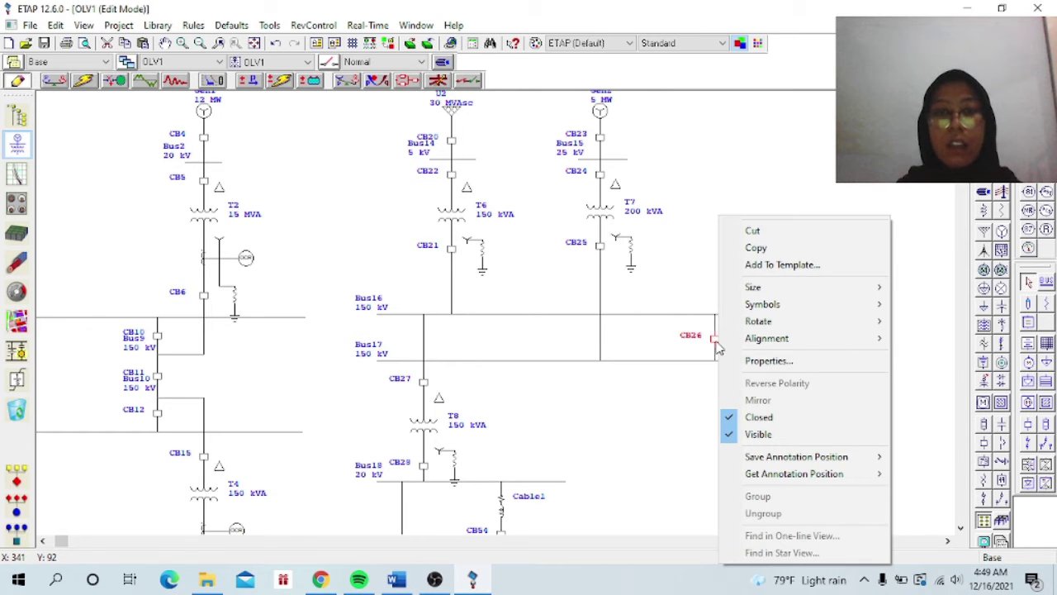
{"action": "left_click", "coordinate": [789, 421]}
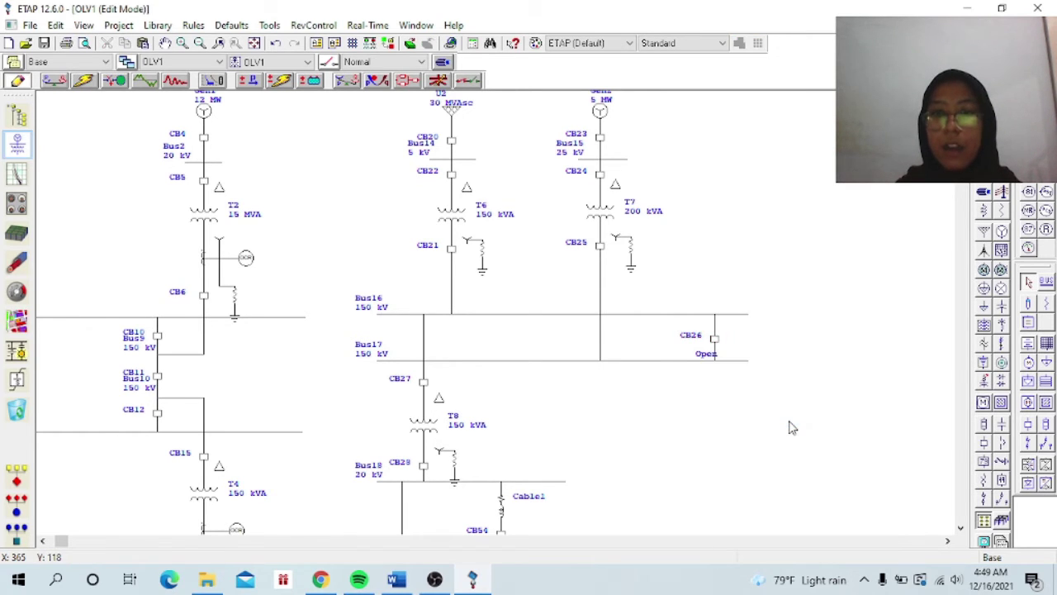
Step: Examine the distribution section from Bus18 and Lump2 to the Bus11 and Bus12 feeders supplied by transformers T3 and T4
{"action": "scroll", "coordinate": [790, 427], "scroll_direction": "down", "scroll_amount": 3}
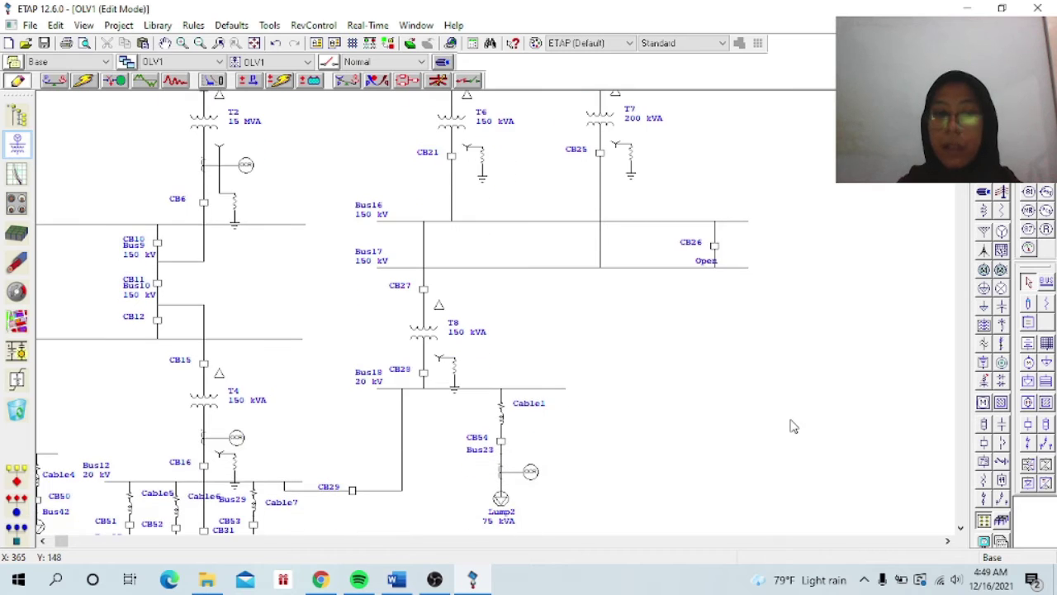
{"action": "scroll", "coordinate": [790, 427], "scroll_direction": "down", "scroll_amount": 4}
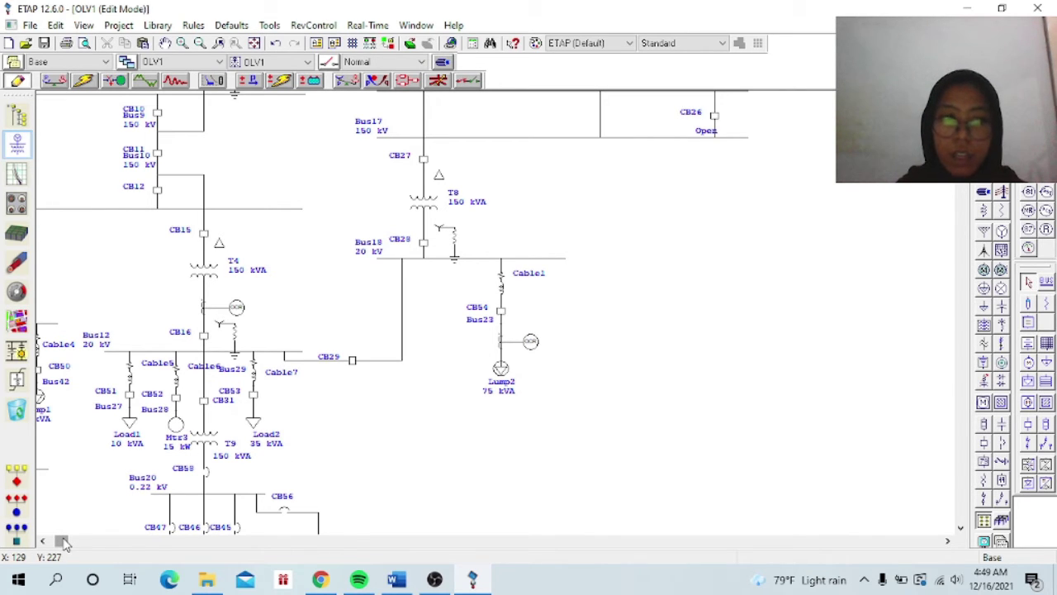
{"action": "left_click_drag", "start_coordinate": [62, 540], "coordinate": [58, 540]}
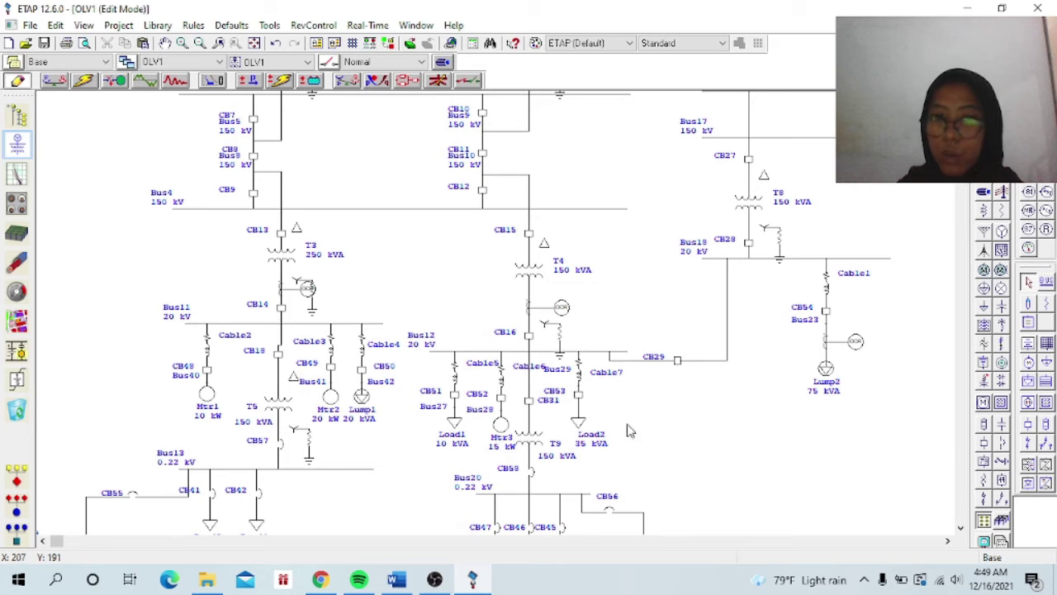
{"action": "scroll", "coordinate": [652, 442], "scroll_direction": "down", "scroll_amount": 1}
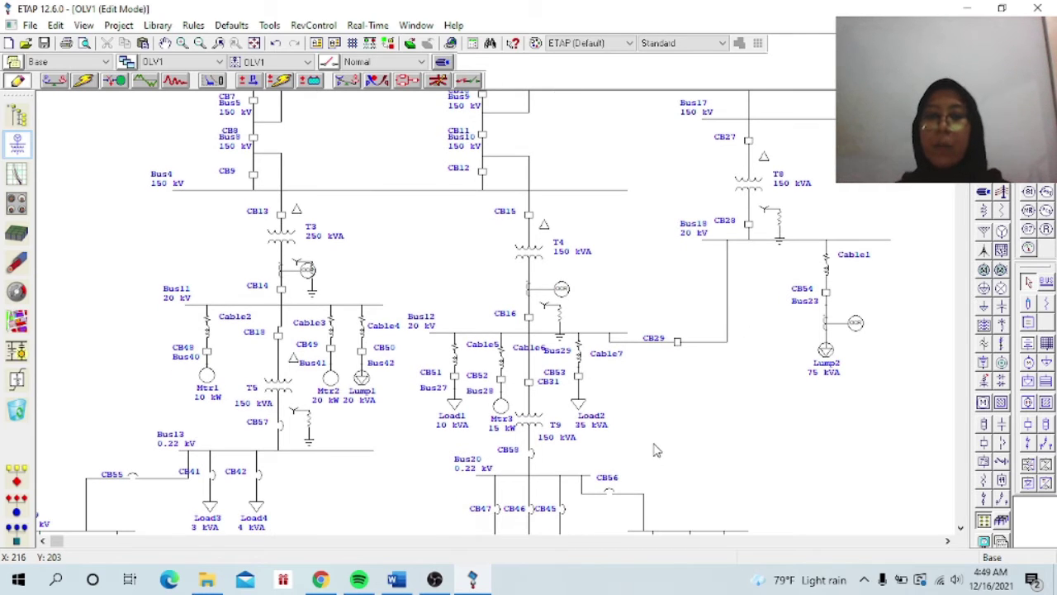
{"action": "scroll", "coordinate": [665, 462], "scroll_direction": "down", "scroll_amount": 1}
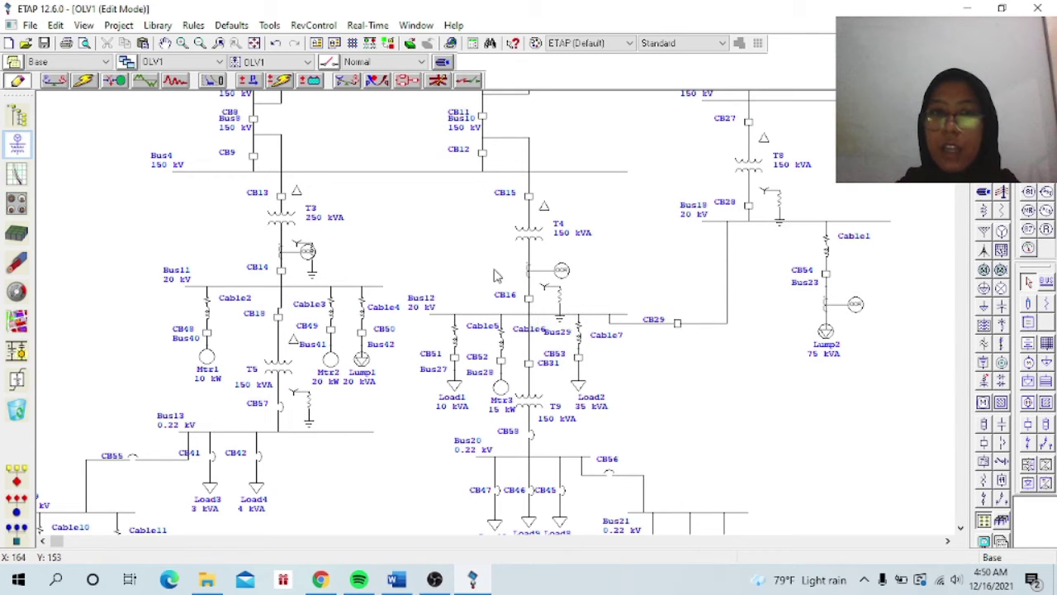
{"action": "scroll", "coordinate": [554, 199], "scroll_direction": "up", "scroll_amount": 3}
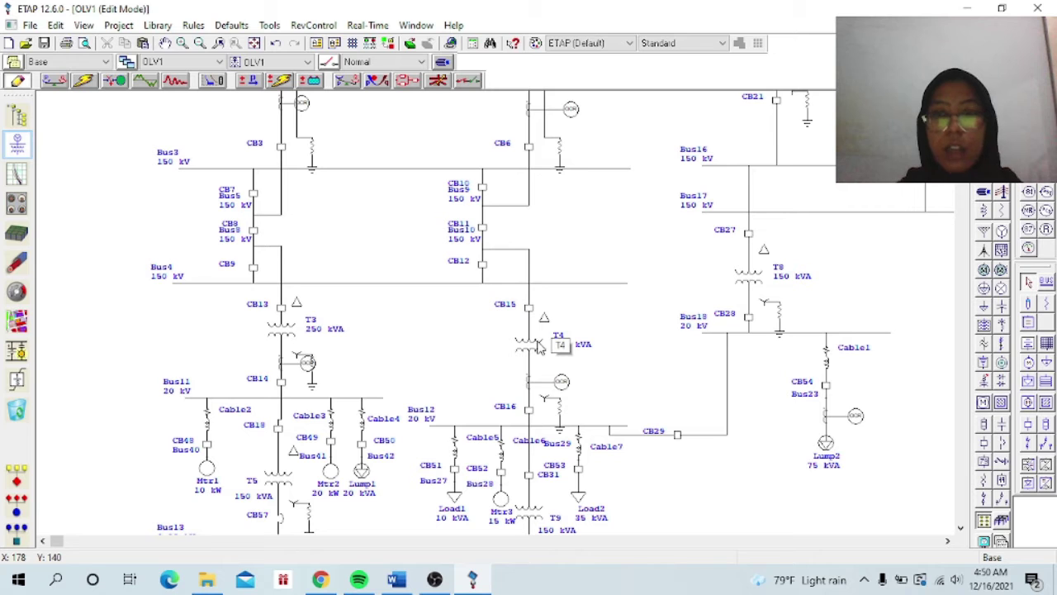
{"action": "scroll", "coordinate": [539, 347], "scroll_direction": "down", "scroll_amount": 6}
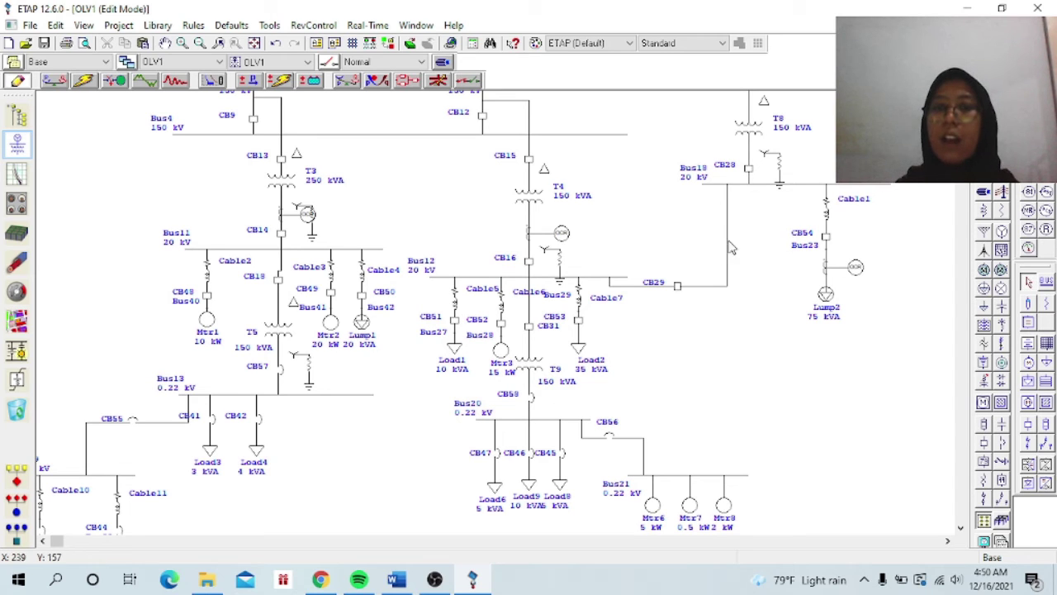
Step: Trace the supply from Bus18 through CB29 to Bus12, and down through T9 to the Bus20 and Bus21 loads
{"action": "left_click", "coordinate": [740, 187]}
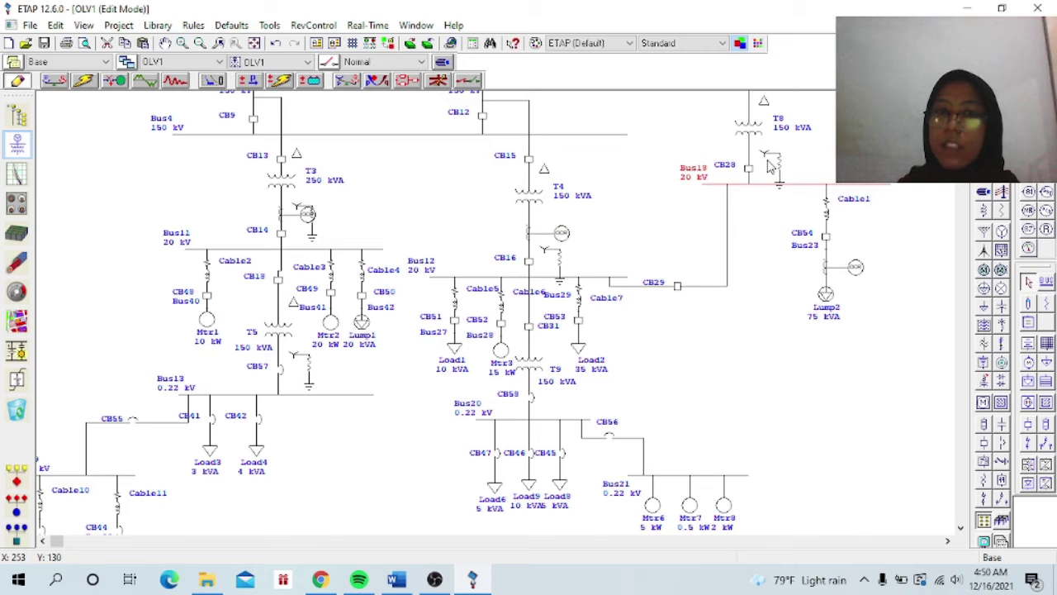
{"action": "left_click", "coordinate": [577, 233]}
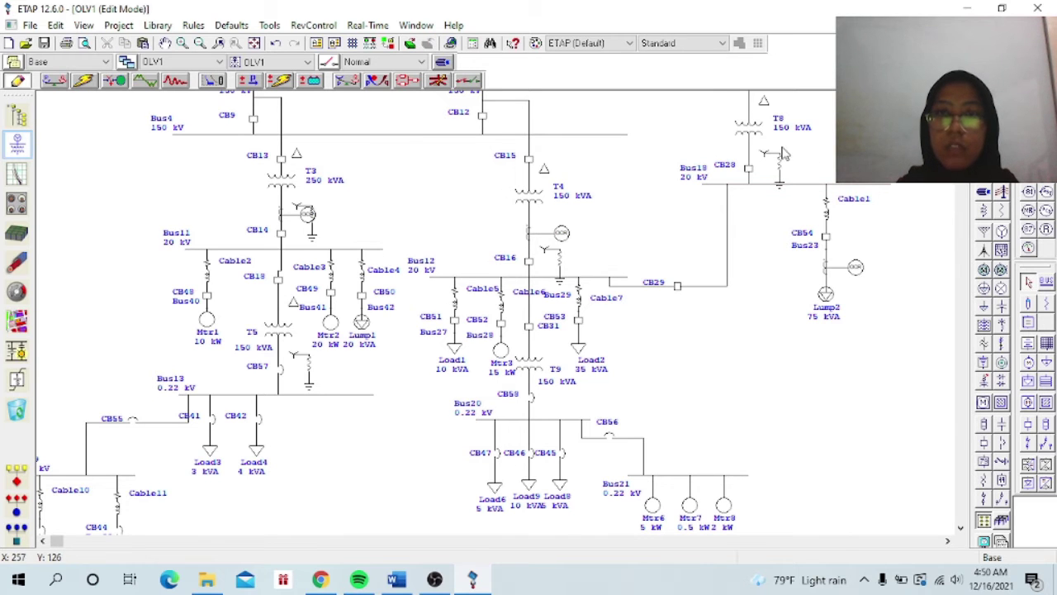
{"action": "scroll", "coordinate": [780, 154], "scroll_direction": "up", "scroll_amount": 1}
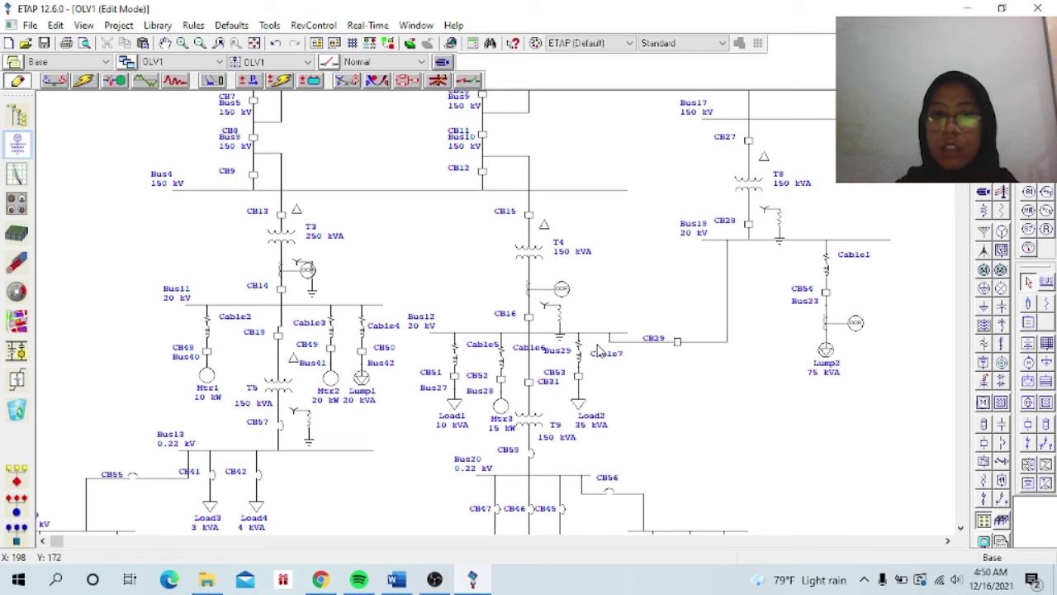
{"action": "scroll", "coordinate": [545, 380], "scroll_direction": "down", "scroll_amount": 1}
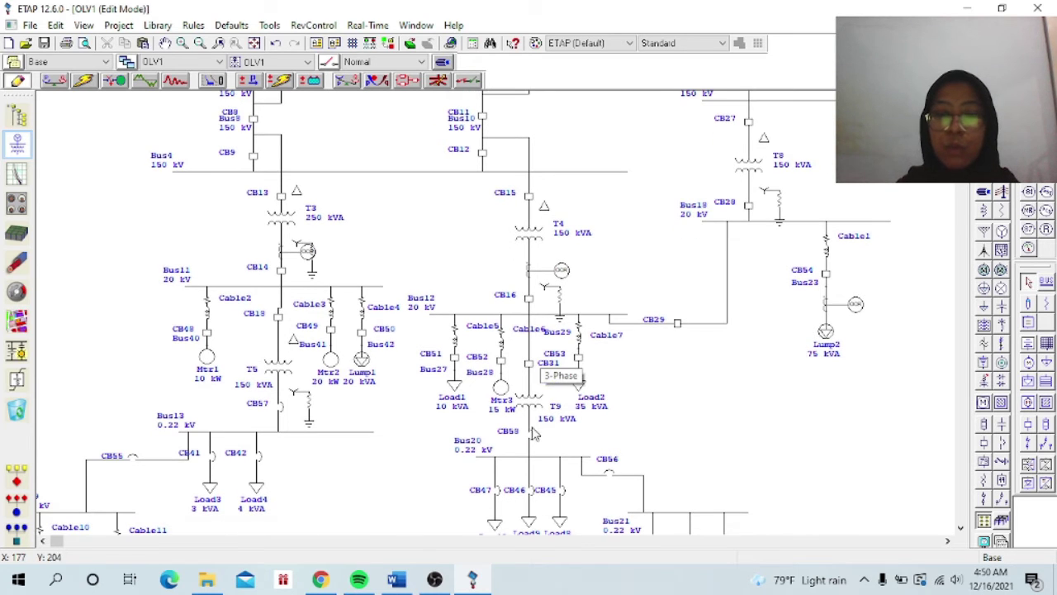
{"action": "scroll", "coordinate": [641, 496], "scroll_direction": "down", "scroll_amount": 3}
{"action": "right_click", "coordinate": [643, 497]}
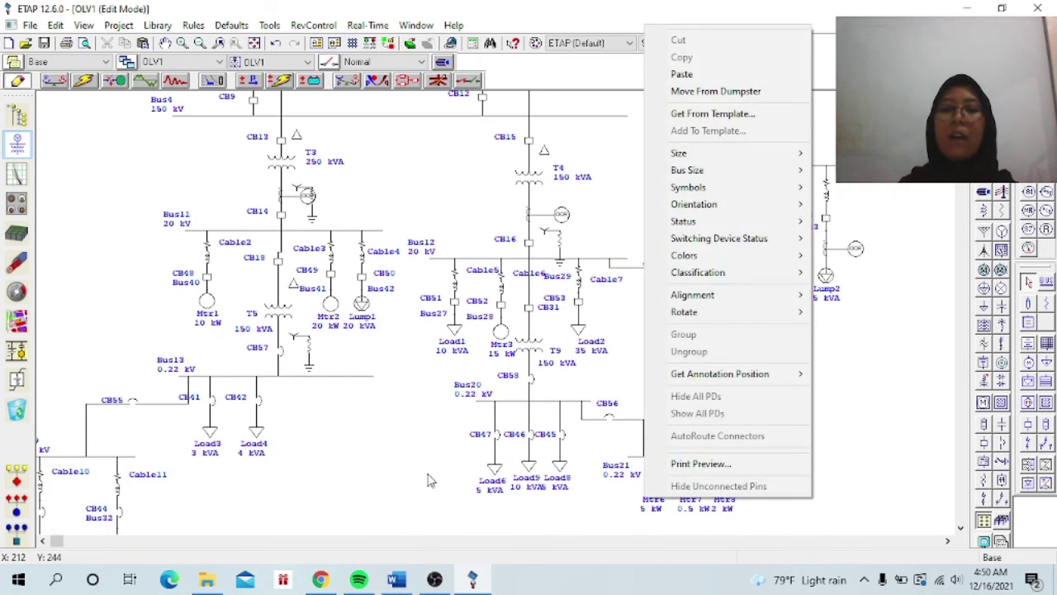
Step: Examine the network from the Bus20 and Bus21 loads up to the U1, Gen1 and U2 sources
{"action": "left_click", "coordinate": [327, 423]}
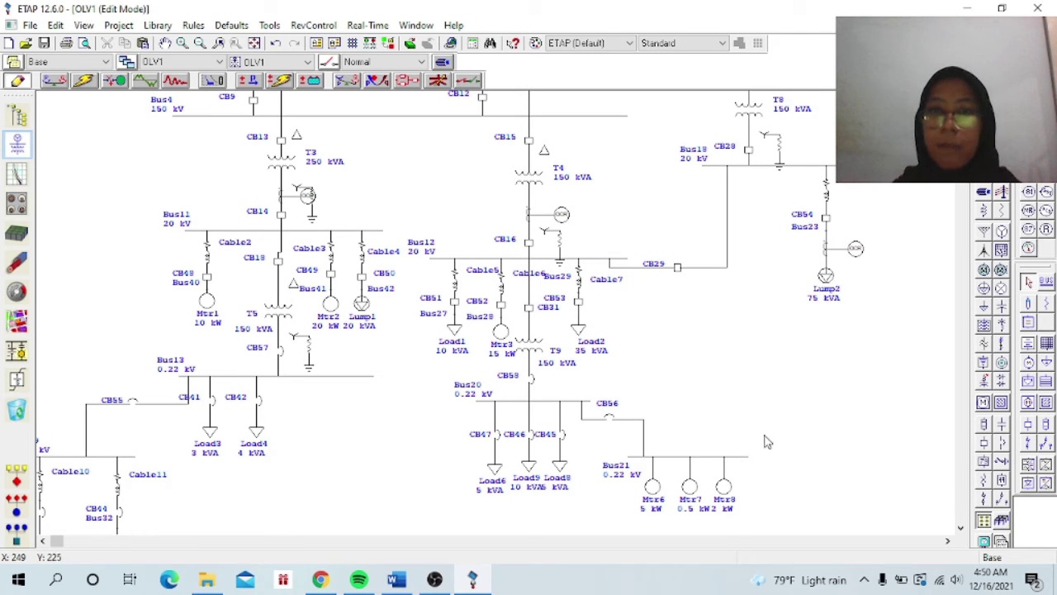
{"action": "scroll", "coordinate": [889, 420], "scroll_direction": "up", "scroll_amount": 5}
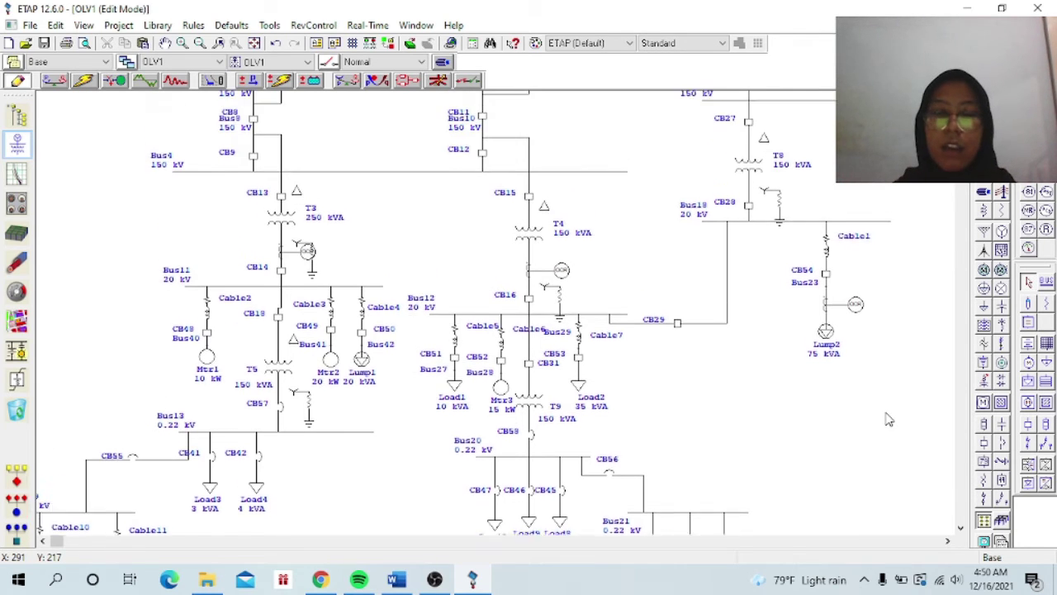
{"action": "scroll", "coordinate": [884, 415], "scroll_direction": "up", "scroll_amount": 8}
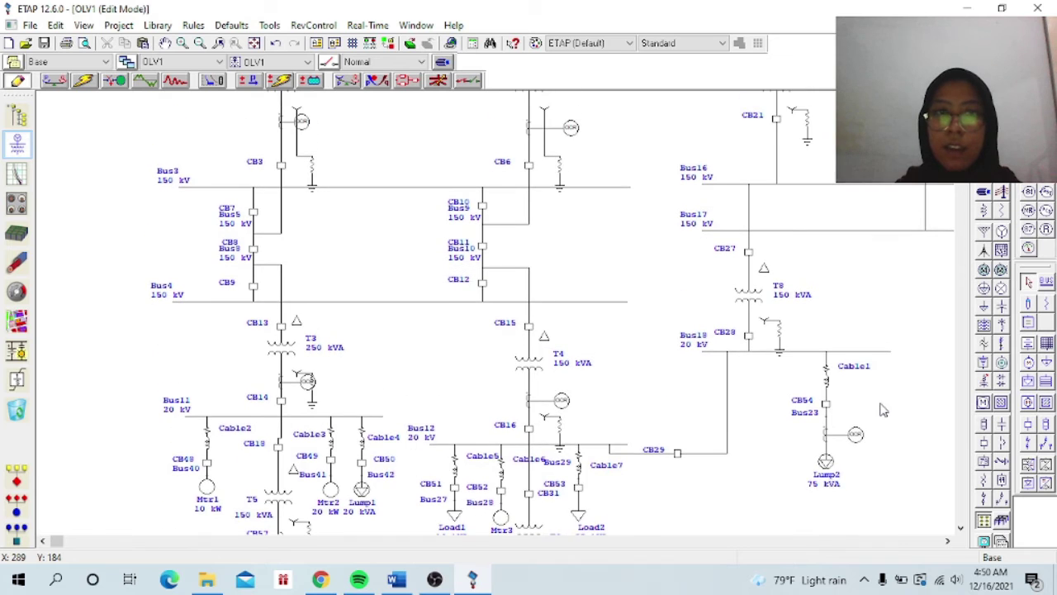
{"action": "scroll", "coordinate": [882, 409], "scroll_direction": "up", "scroll_amount": 5}
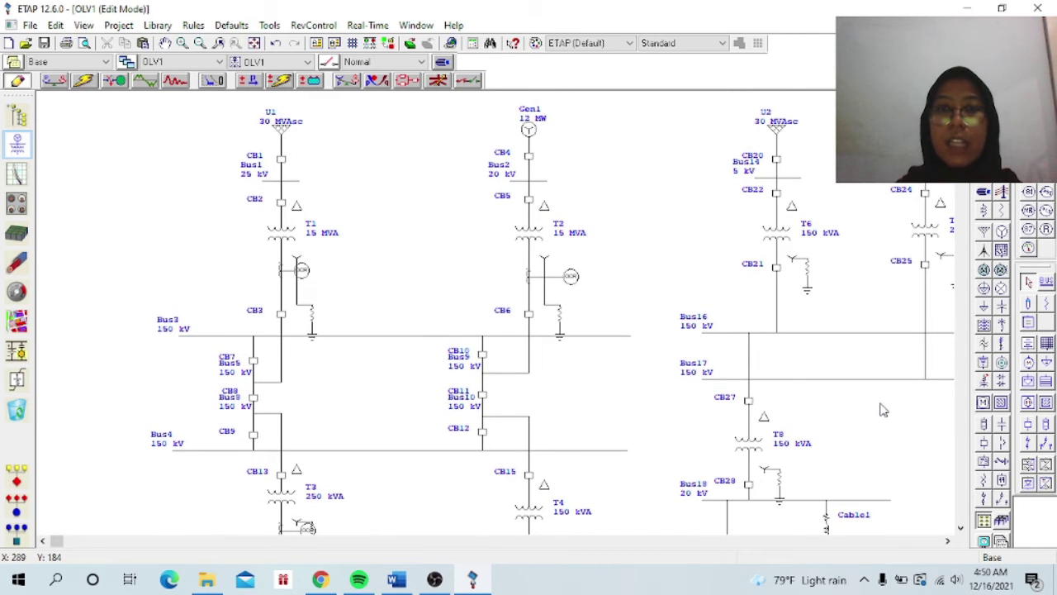
{"action": "scroll", "coordinate": [882, 410], "scroll_direction": "down", "scroll_amount": 4}
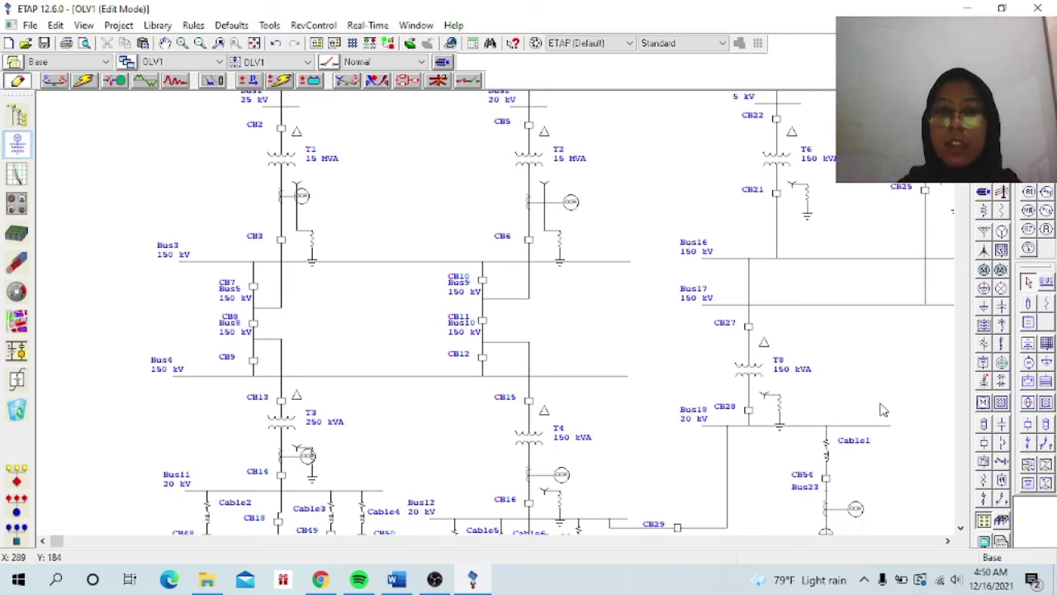
{"action": "scroll", "coordinate": [882, 410], "scroll_direction": "down", "scroll_amount": 5}
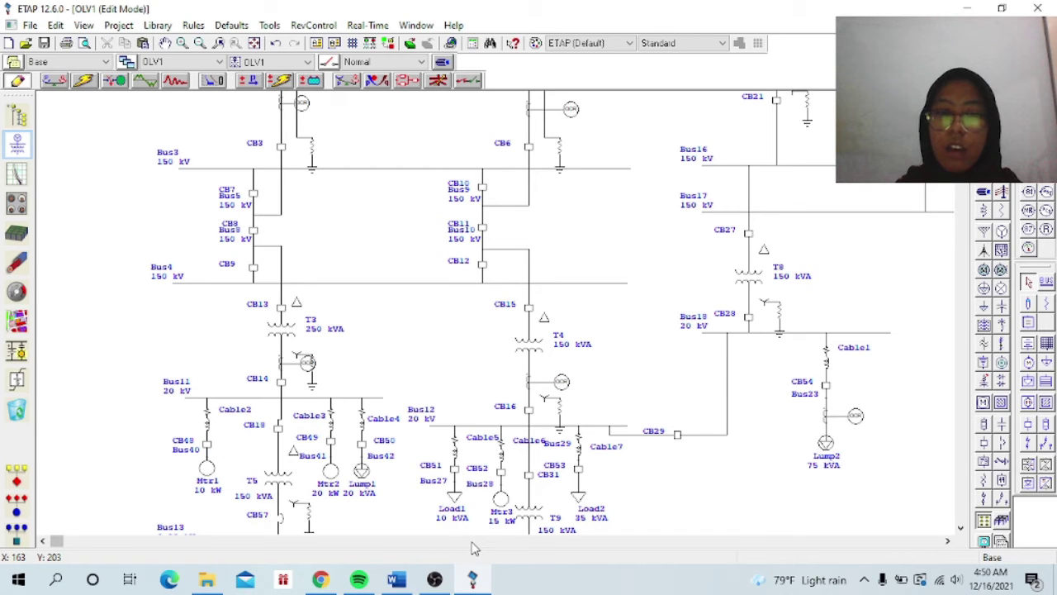
{"action": "scroll", "coordinate": [679, 486], "scroll_direction": "up", "scroll_amount": 3}
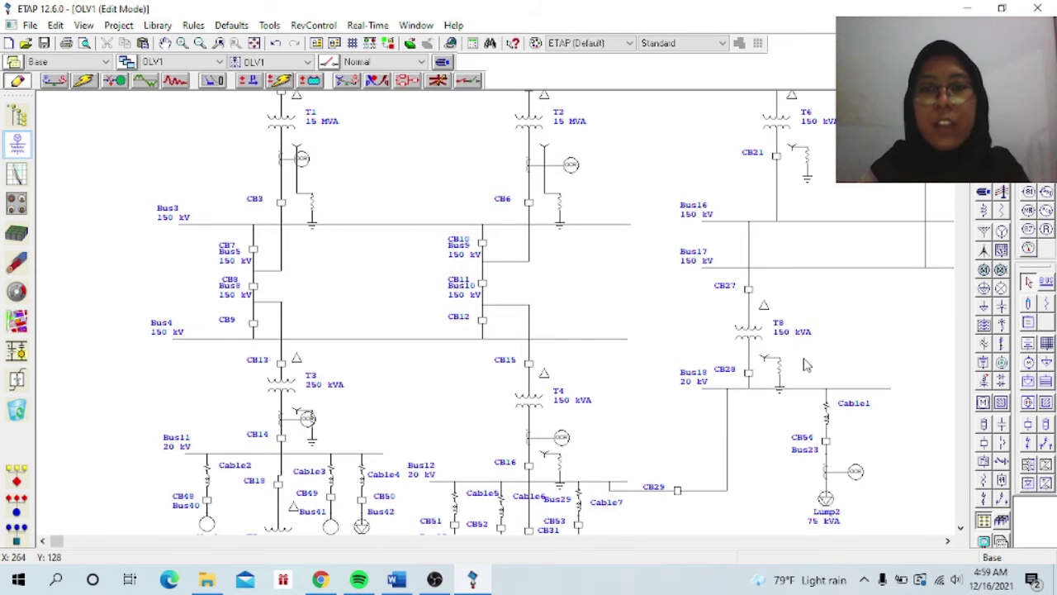
{"action": "scroll", "coordinate": [809, 363], "scroll_direction": "up", "scroll_amount": 5}
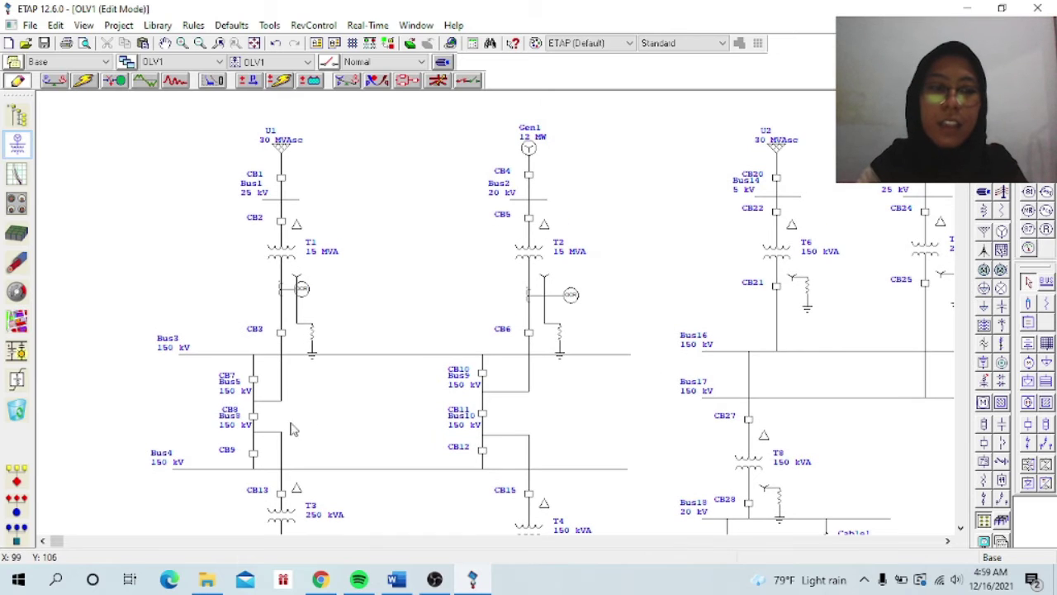
Step: Switch the one-line diagram to Load Flow Analysis and run the load flow study
{"action": "left_click_drag", "start_coordinate": [56, 545], "coordinate": [52, 545]}
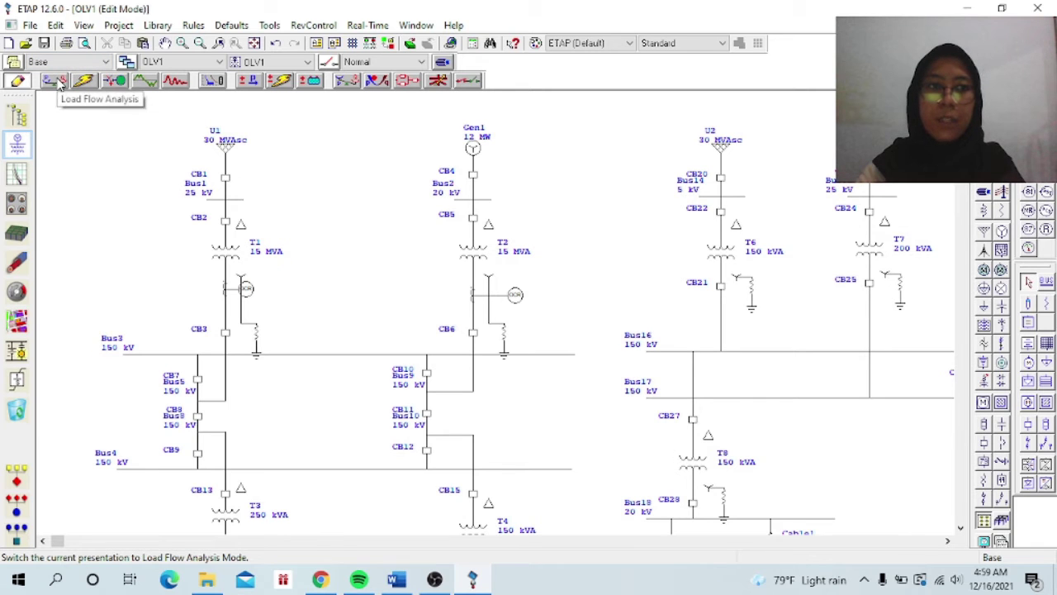
{"action": "left_click", "coordinate": [58, 81]}
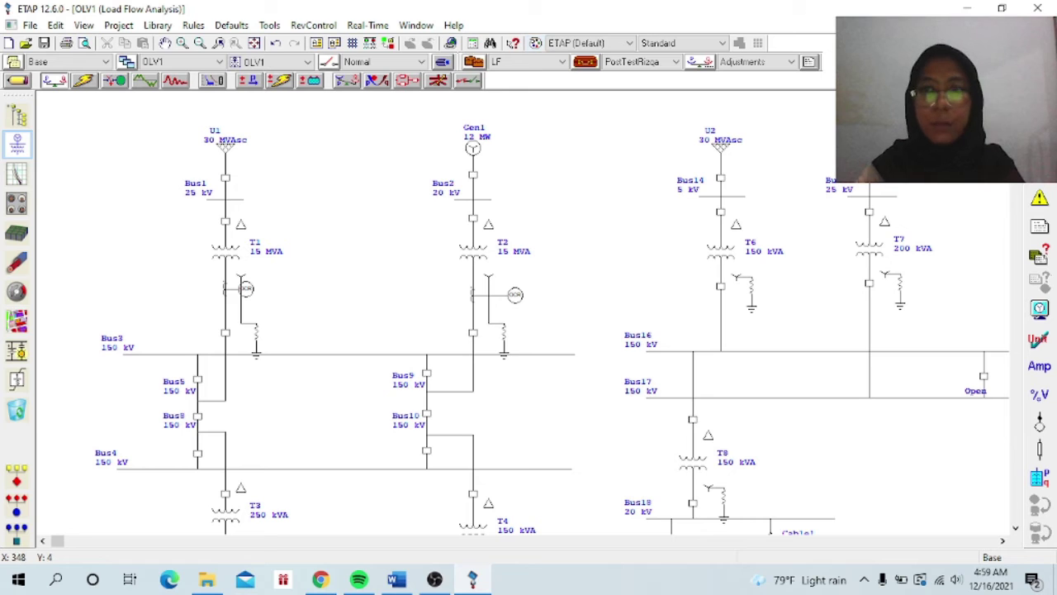
{"action": "left_click", "coordinate": [1040, 198]}
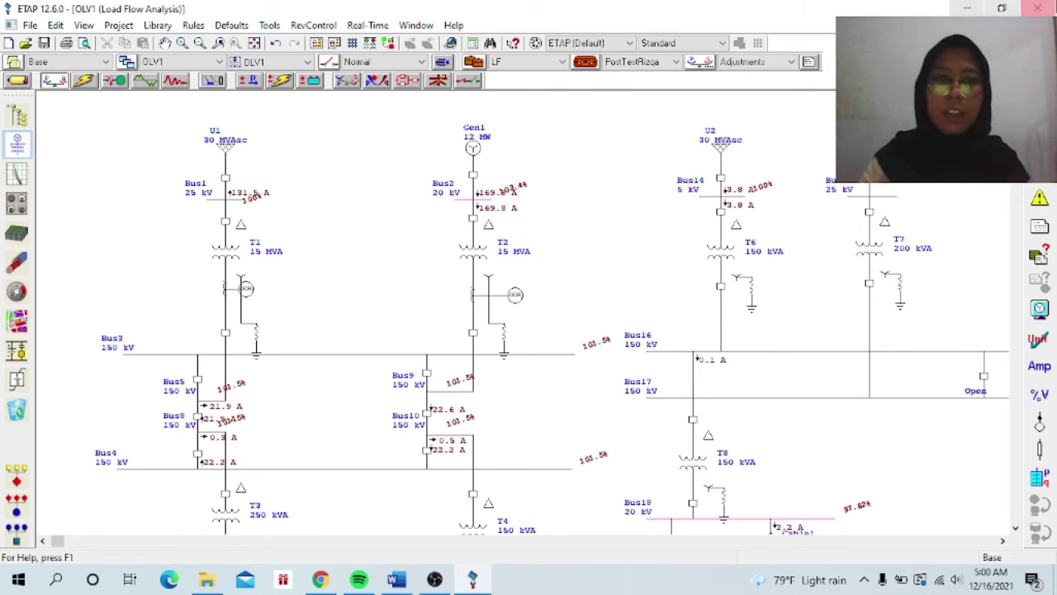
Step: Examine the load flow currents and bus voltages from Bus1 and Bus2 down to Bus20, and display the alert view
{"action": "scroll", "coordinate": [596, 331], "scroll_direction": "down", "scroll_amount": 2}
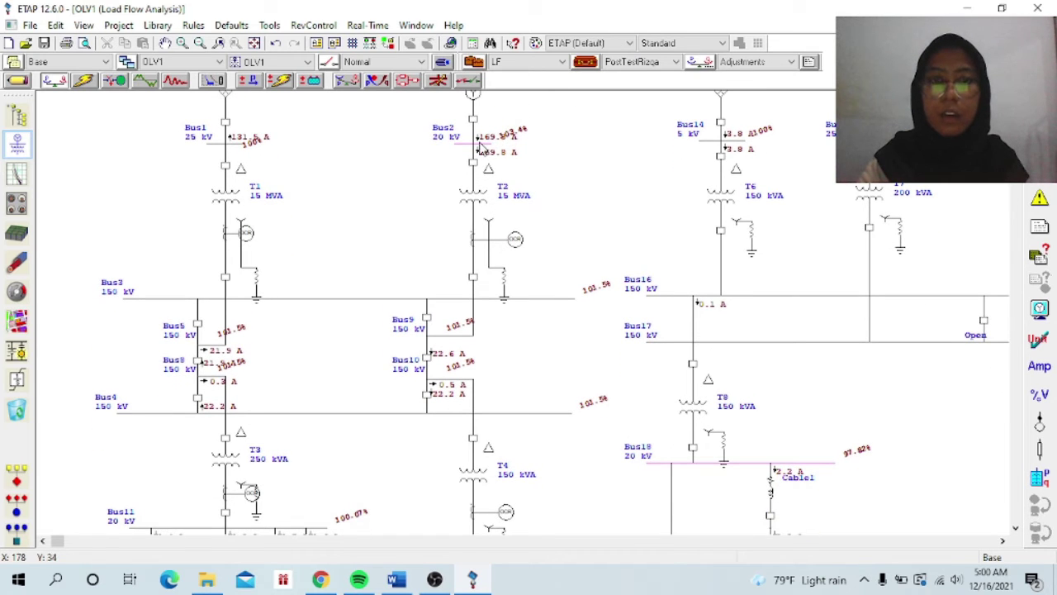
{"action": "scroll", "coordinate": [479, 145], "scroll_direction": "down", "scroll_amount": 3}
{"action": "scroll", "coordinate": [479, 145], "scroll_direction": "down", "scroll_amount": 1}
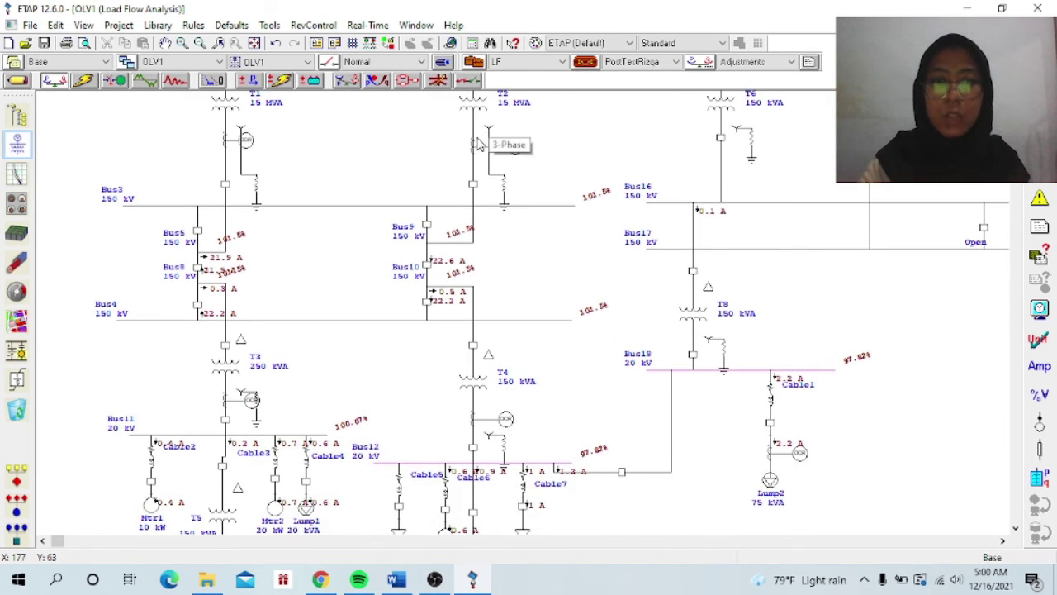
{"action": "scroll", "coordinate": [481, 144], "scroll_direction": "down", "scroll_amount": 6}
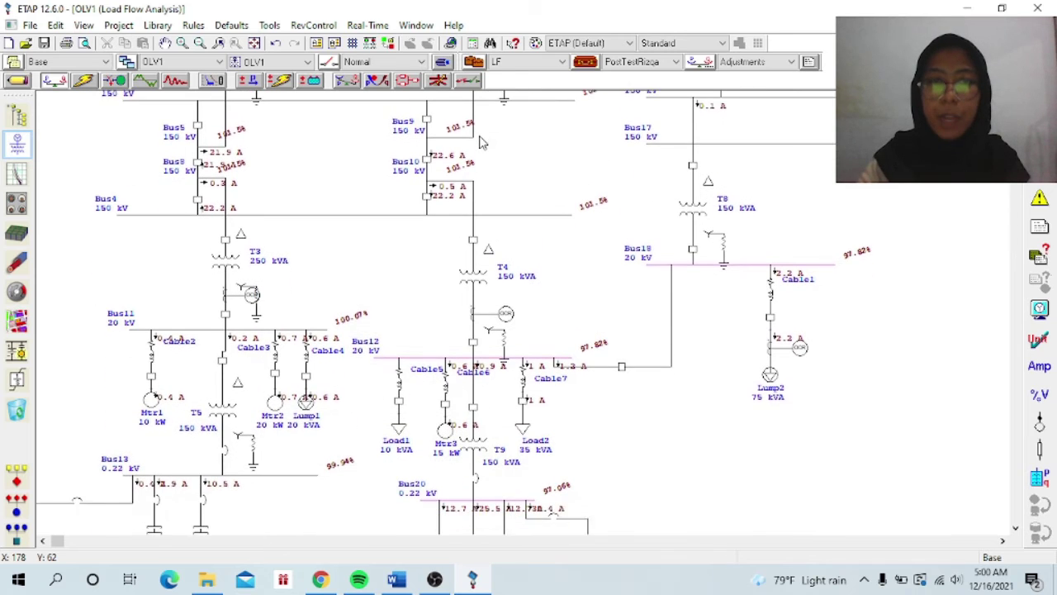
{"action": "scroll", "coordinate": [481, 142], "scroll_direction": "down", "scroll_amount": 2}
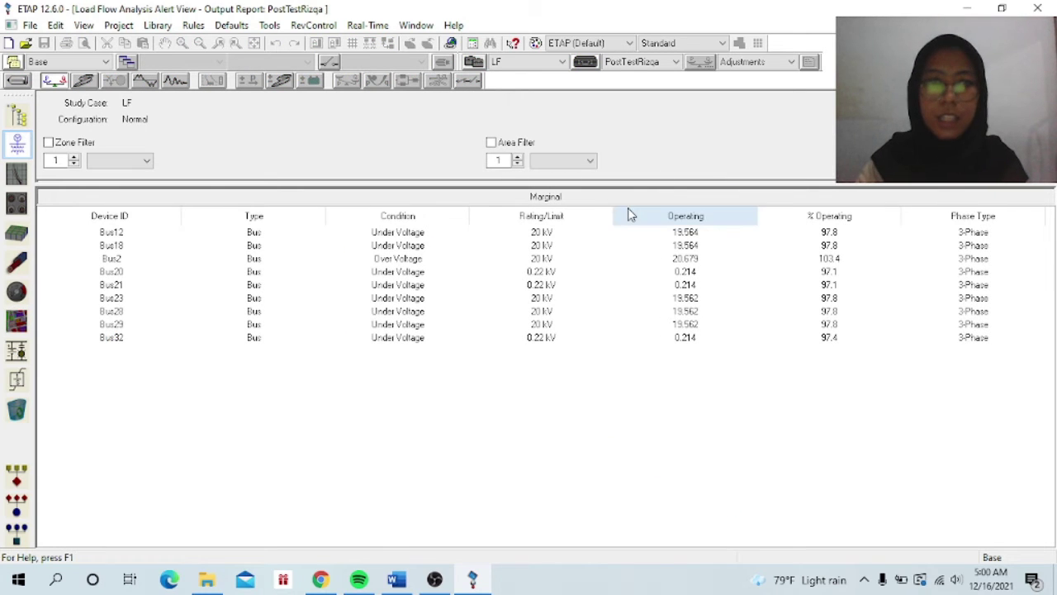
Step: Reveal the Critical section of the alert view and examine the marginal bus voltages, highlighting Bus12 and Bus2
{"action": "left_click_drag", "start_coordinate": [621, 183], "coordinate": [625, 225]}
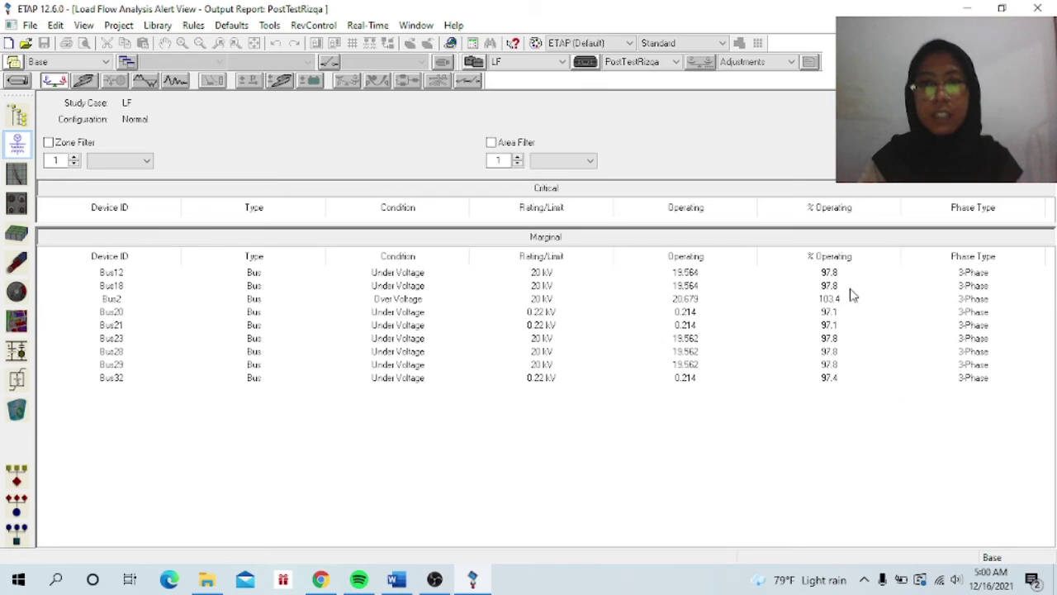
{"action": "left_click", "coordinate": [831, 247]}
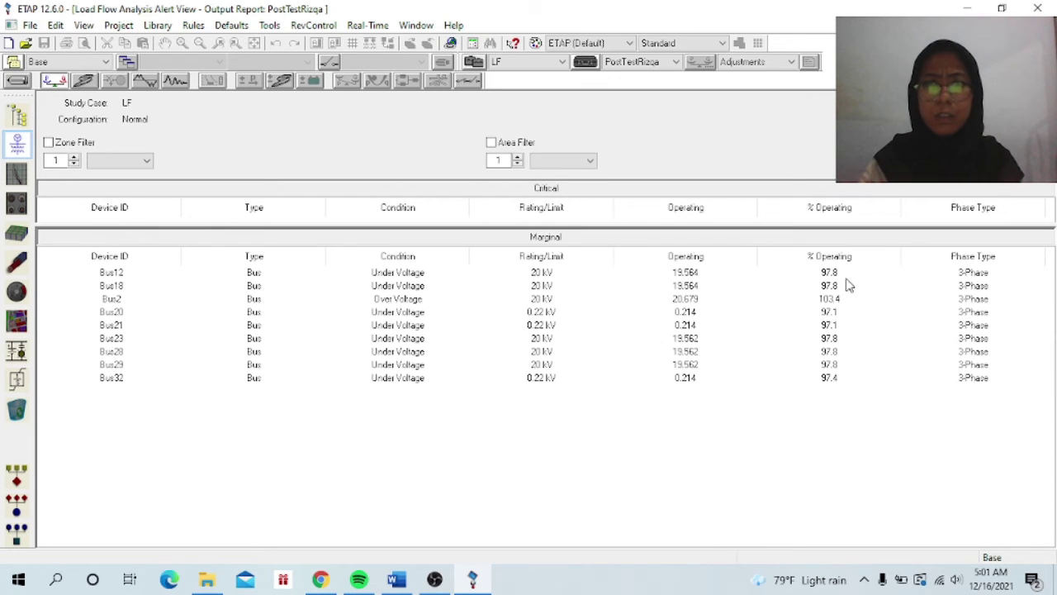
{"action": "left_click", "coordinate": [846, 278]}
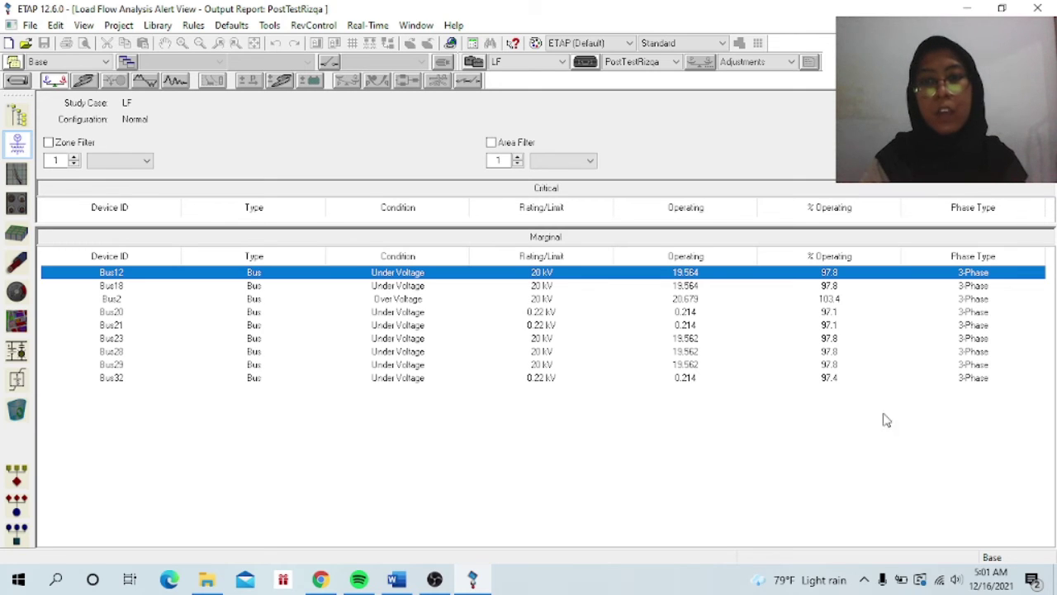
{"action": "left_click", "coordinate": [836, 300]}
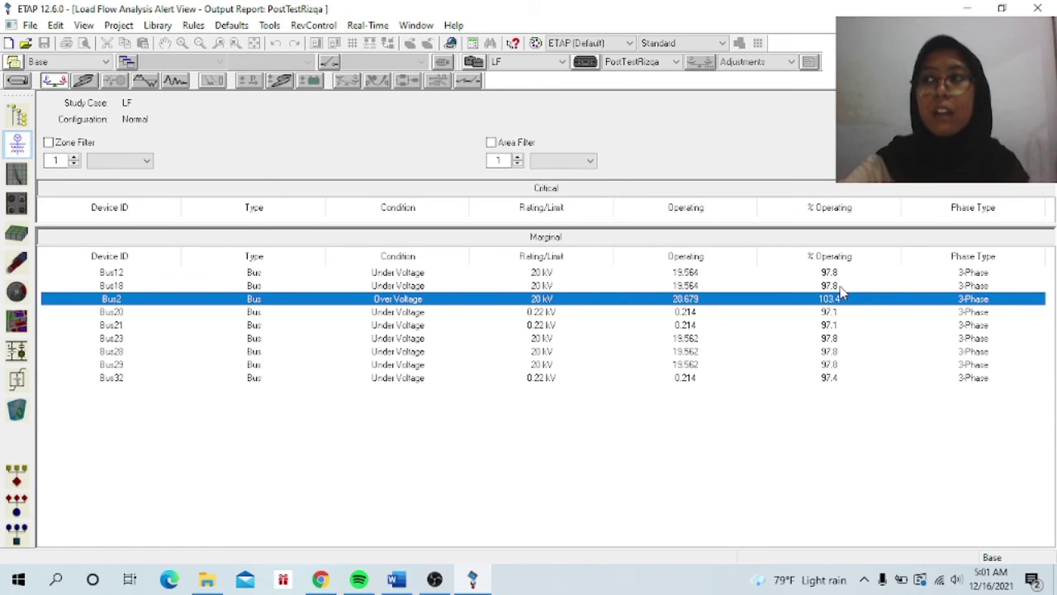
Step: Close the alert view and examine the load flow results from Bus11 and Bus12 down to Bus19, Bus20 and Bus21
{"action": "left_click", "coordinate": [1037, 7]}
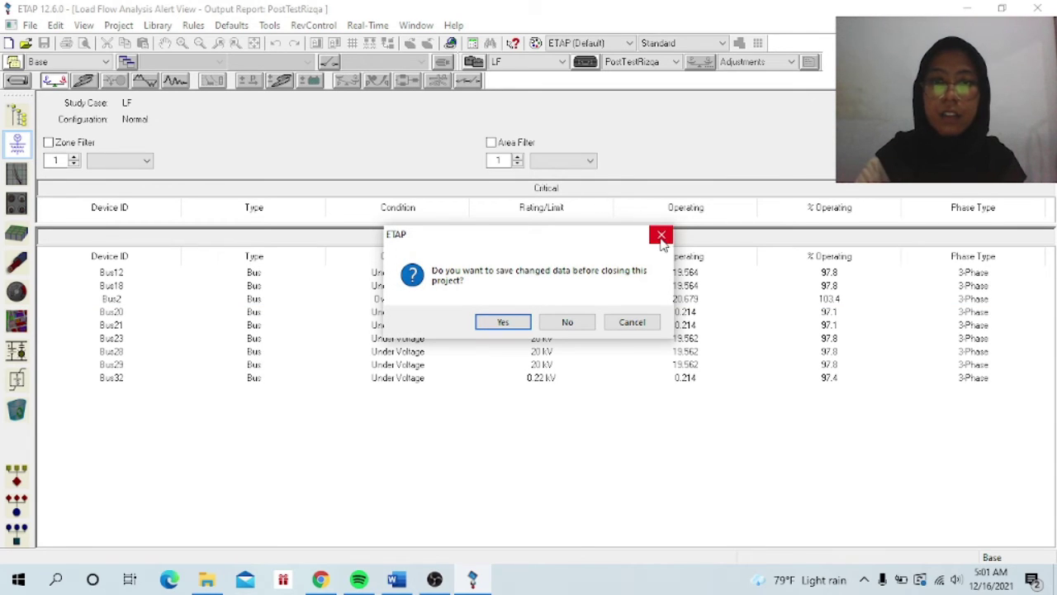
{"action": "left_click", "coordinate": [640, 325]}
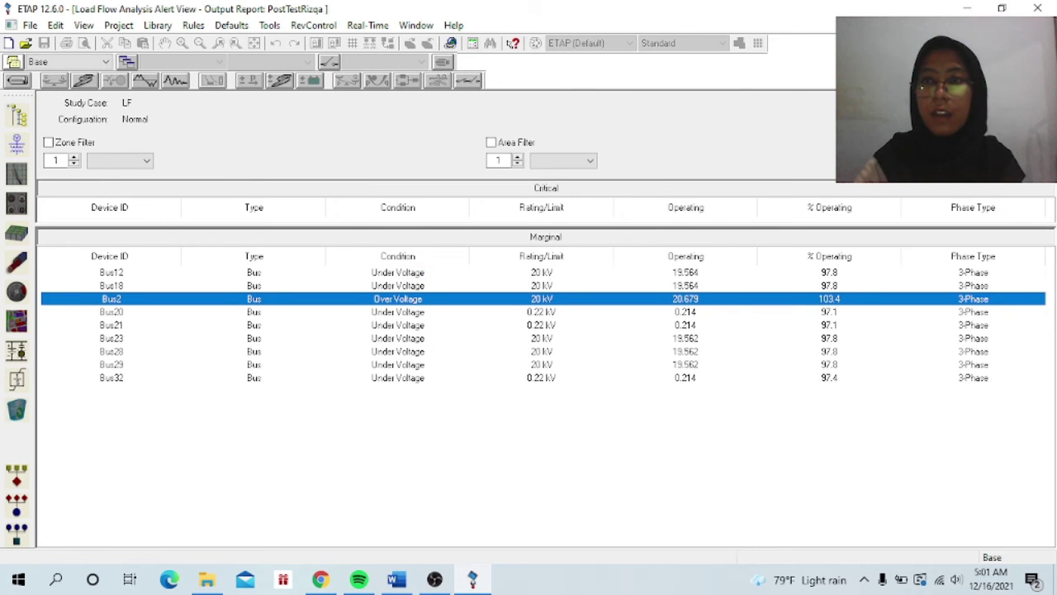
{"action": "key", "text": "ctrl+F4"}
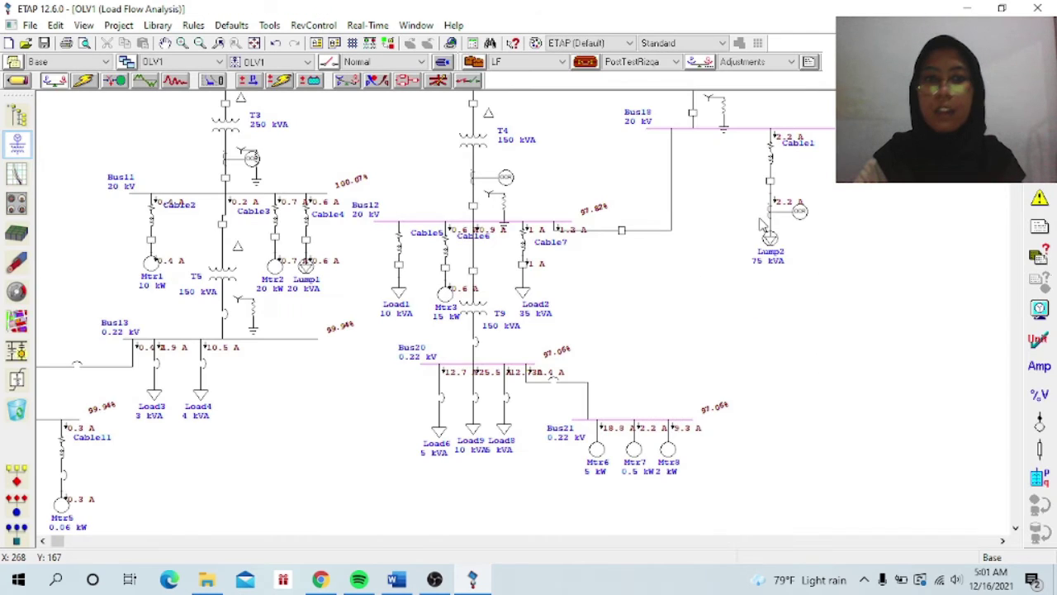
{"action": "scroll", "coordinate": [678, 318], "scroll_direction": "down", "scroll_amount": 3}
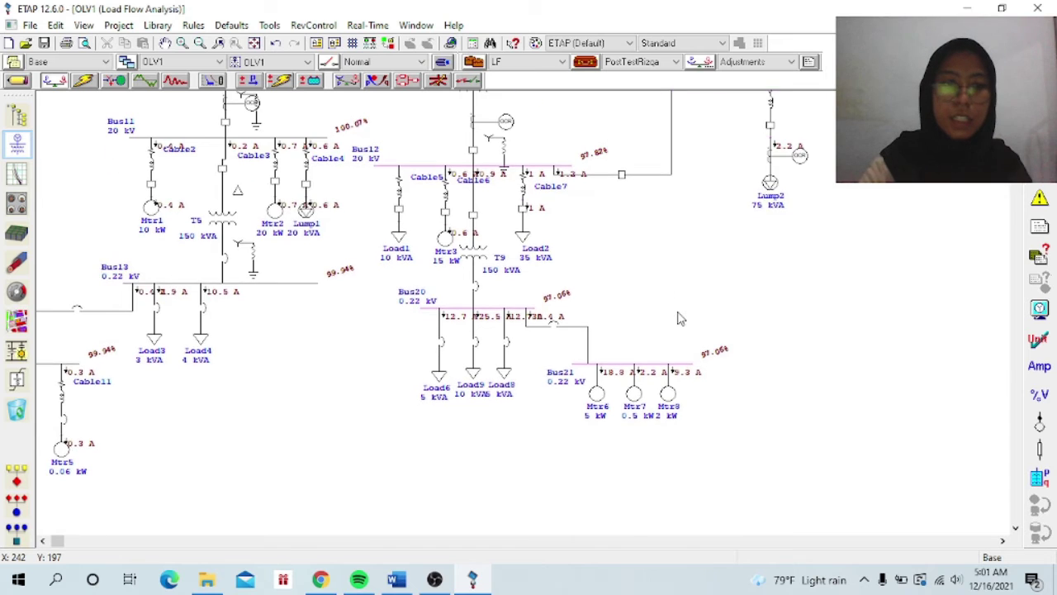
{"action": "scroll", "coordinate": [679, 318], "scroll_direction": "up", "scroll_amount": 4}
{"action": "scroll", "coordinate": [679, 318], "scroll_direction": "up", "scroll_amount": 4}
{"action": "scroll", "coordinate": [681, 314], "scroll_direction": "down", "scroll_amount": 6}
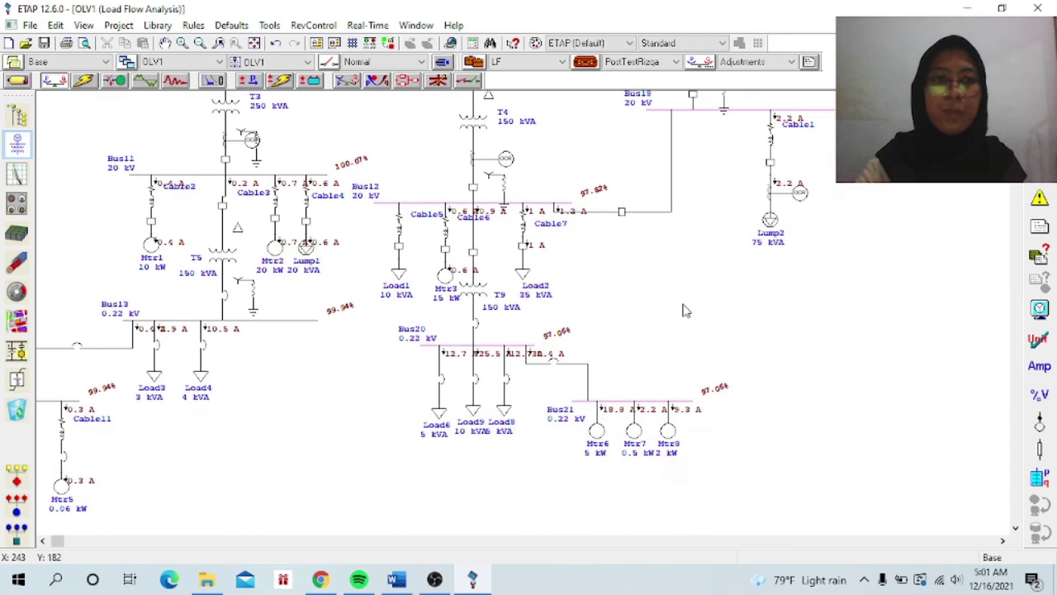
{"action": "left_click_drag", "start_coordinate": [66, 541], "coordinate": [55, 541]}
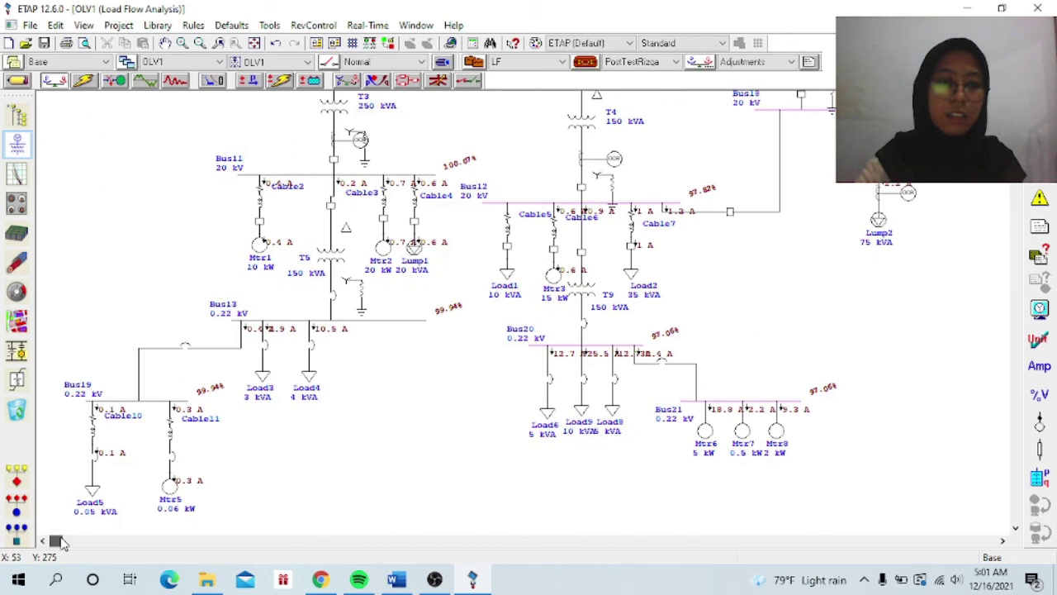
Step: Switch to Short-Circuit Analysis and examine the network between the Bus1 and Bus2 sources and the Bus11, Bus12 and Bus18 feeders
{"action": "left_click", "coordinate": [86, 83]}
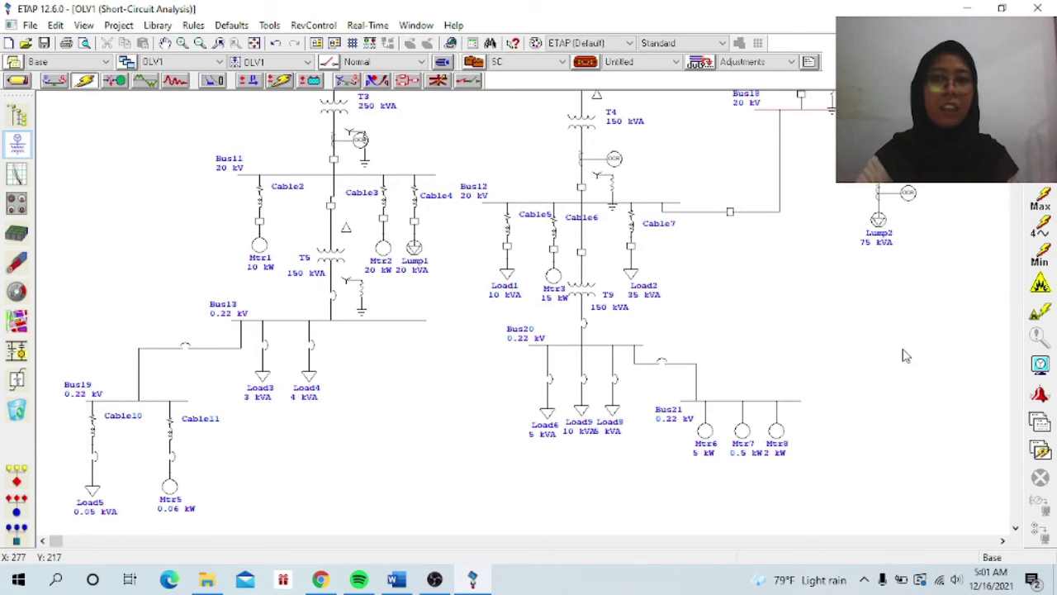
{"action": "scroll", "coordinate": [822, 282], "scroll_direction": "up", "scroll_amount": 1}
{"action": "scroll", "coordinate": [821, 282], "scroll_direction": "up", "scroll_amount": 3}
{"action": "scroll", "coordinate": [821, 283], "scroll_direction": "up", "scroll_amount": 1}
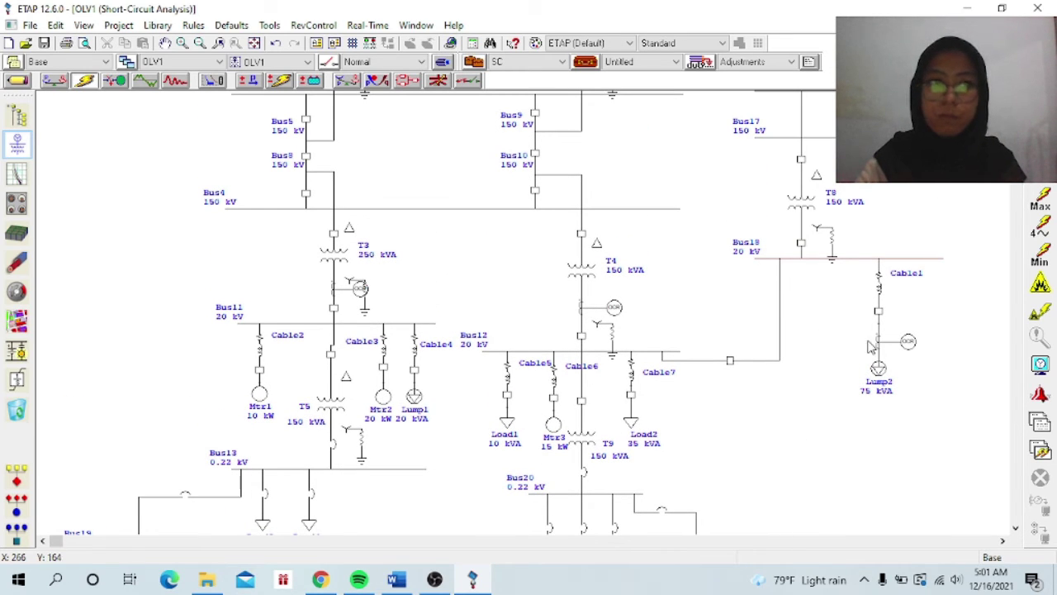
{"action": "scroll", "coordinate": [888, 351], "scroll_direction": "up", "scroll_amount": 4}
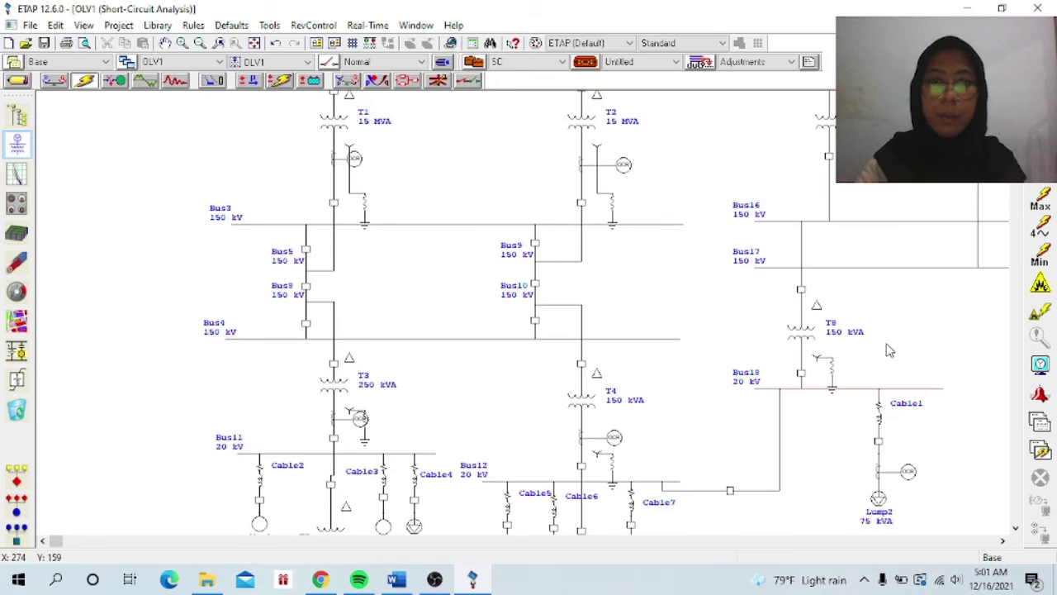
{"action": "scroll", "coordinate": [888, 350], "scroll_direction": "down", "scroll_amount": 1}
{"action": "scroll", "coordinate": [888, 351], "scroll_direction": "up", "scroll_amount": 6}
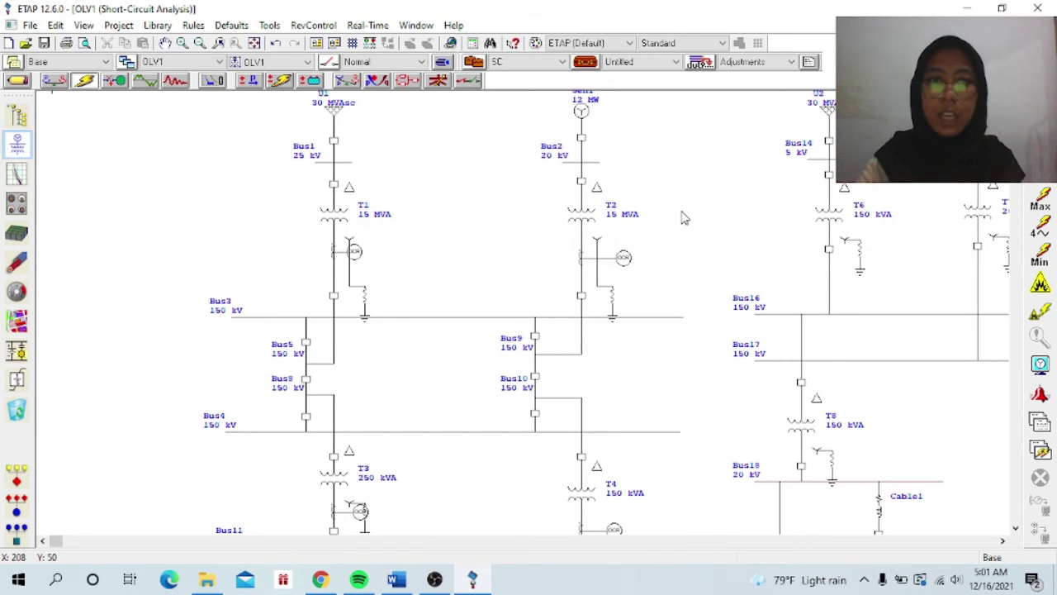
{"action": "scroll", "coordinate": [682, 217], "scroll_direction": "down", "scroll_amount": 4}
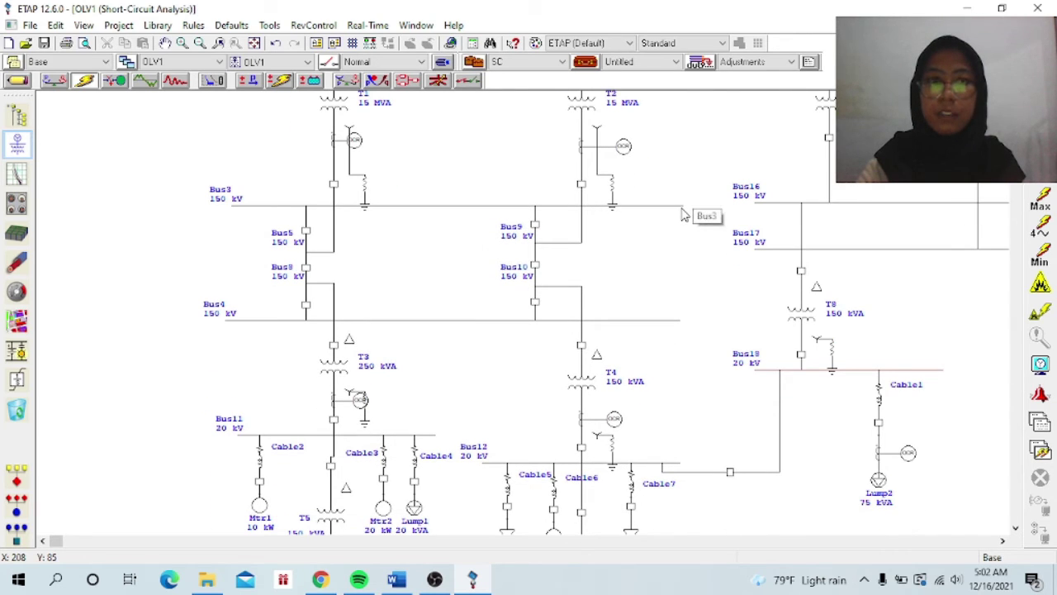
{"action": "scroll", "coordinate": [682, 215], "scroll_direction": "up", "scroll_amount": 3}
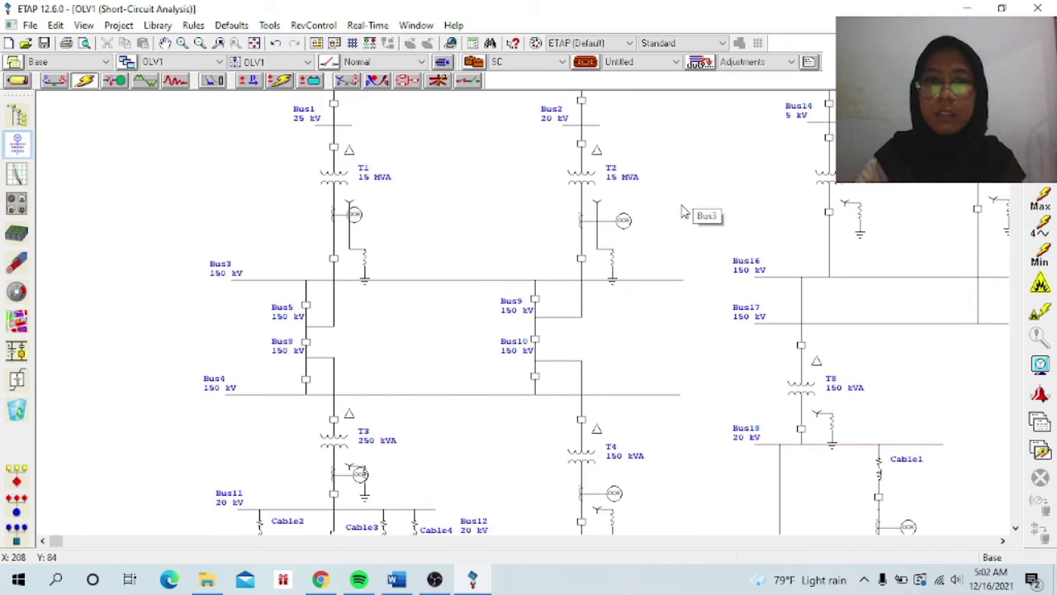
{"action": "scroll", "coordinate": [682, 215], "scroll_direction": "down", "scroll_amount": 4}
{"action": "scroll", "coordinate": [682, 213], "scroll_direction": "down", "scroll_amount": 1}
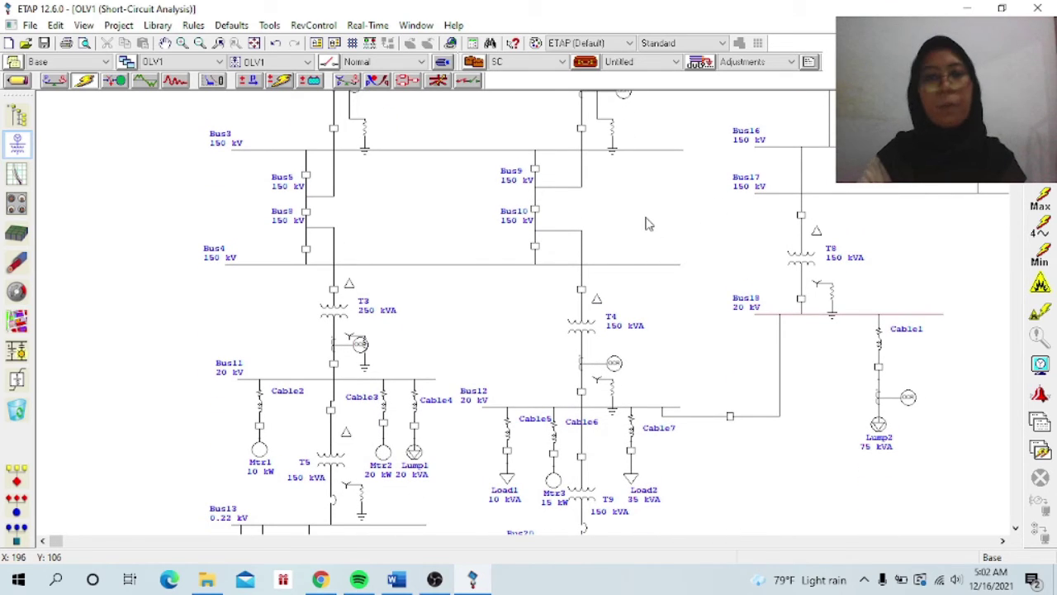
Step: Place a fault on Bus18, run the short-circuit calculation, and examine the fault currents around Bus18 and the Cable1 feeder
{"action": "right_click", "coordinate": [854, 319]}
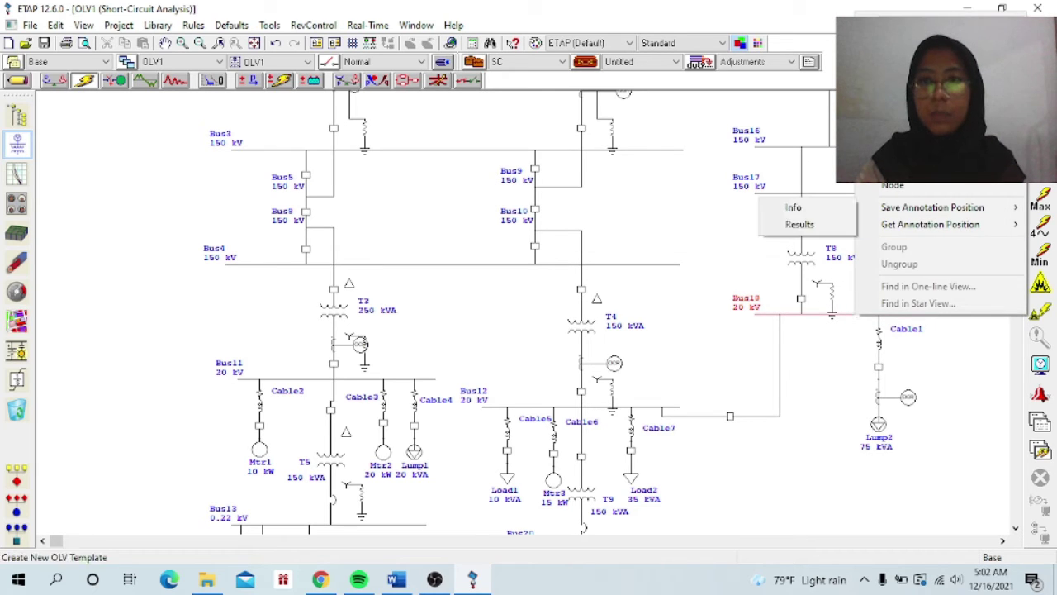
{"action": "left_click", "coordinate": [859, 324]}
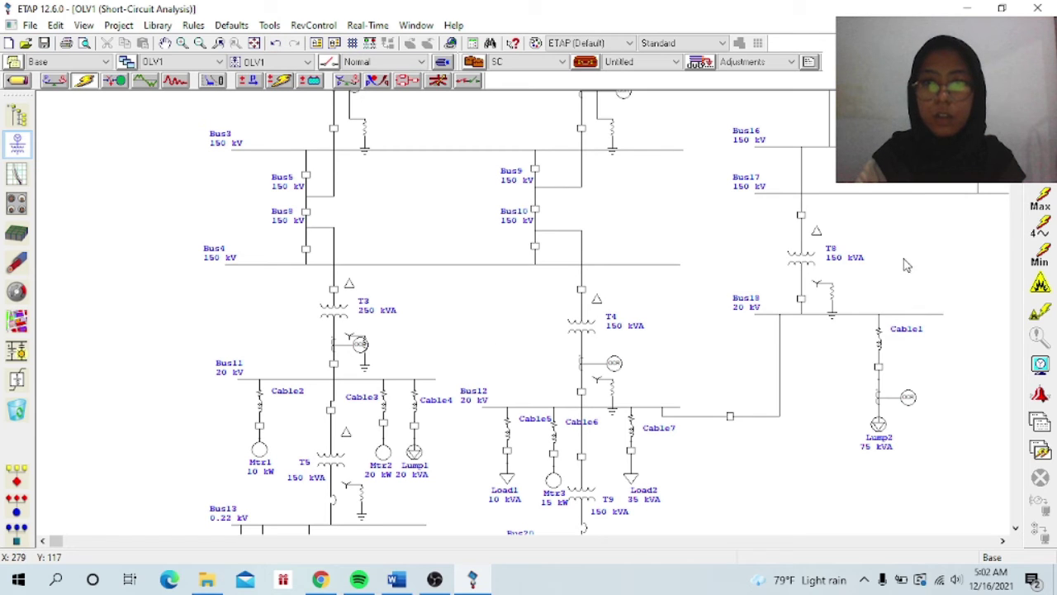
{"action": "left_click", "coordinate": [931, 316]}
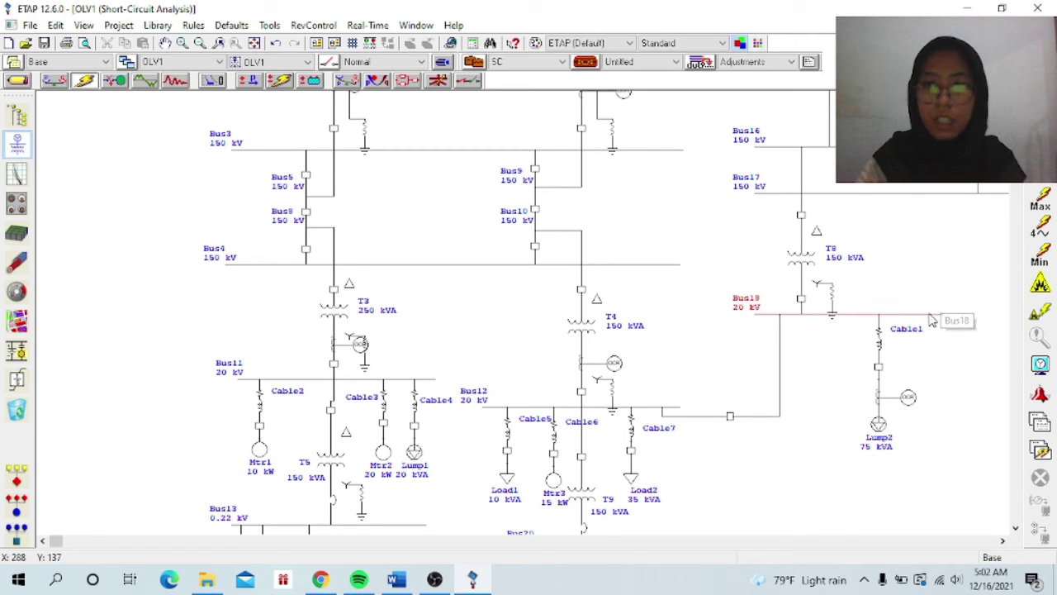
{"action": "right_click", "coordinate": [932, 320]}
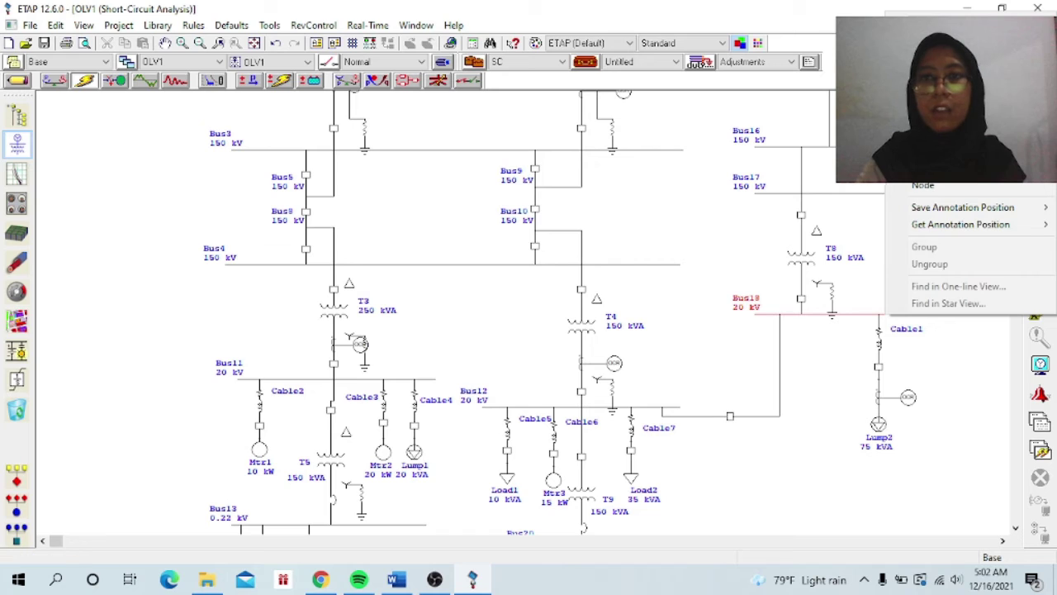
{"action": "key", "text": "Escape"}
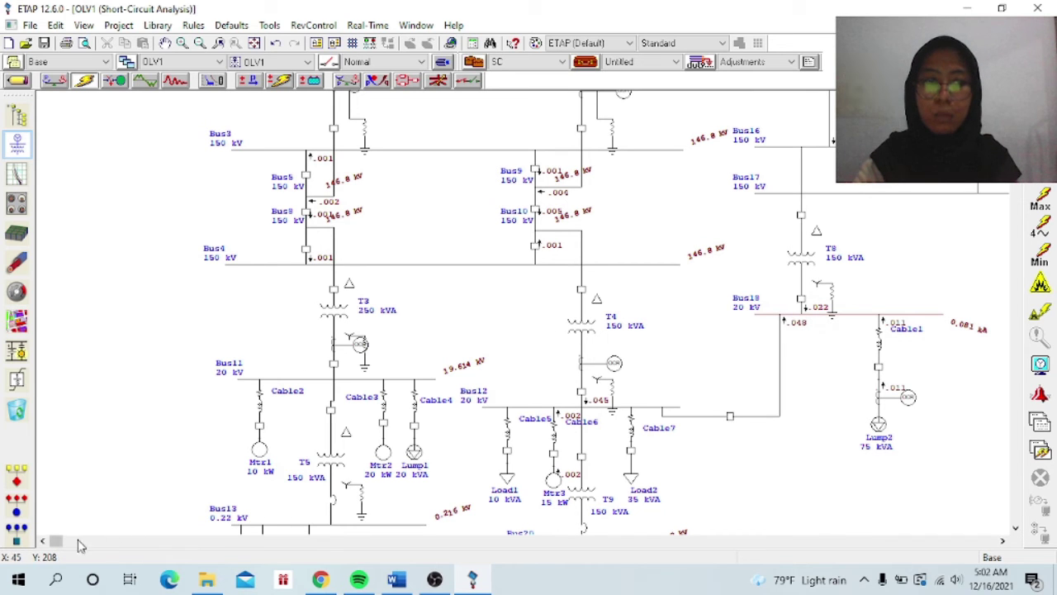
{"action": "left_click_drag", "start_coordinate": [60, 542], "coordinate": [66, 545]}
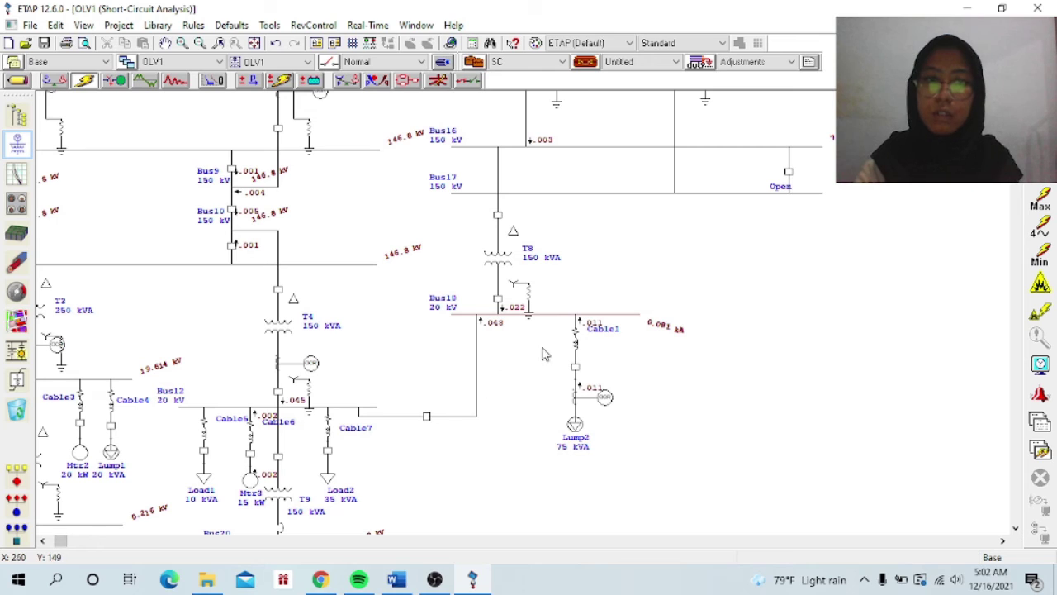
{"action": "scroll", "coordinate": [820, 293], "scroll_direction": "down", "scroll_amount": 3}
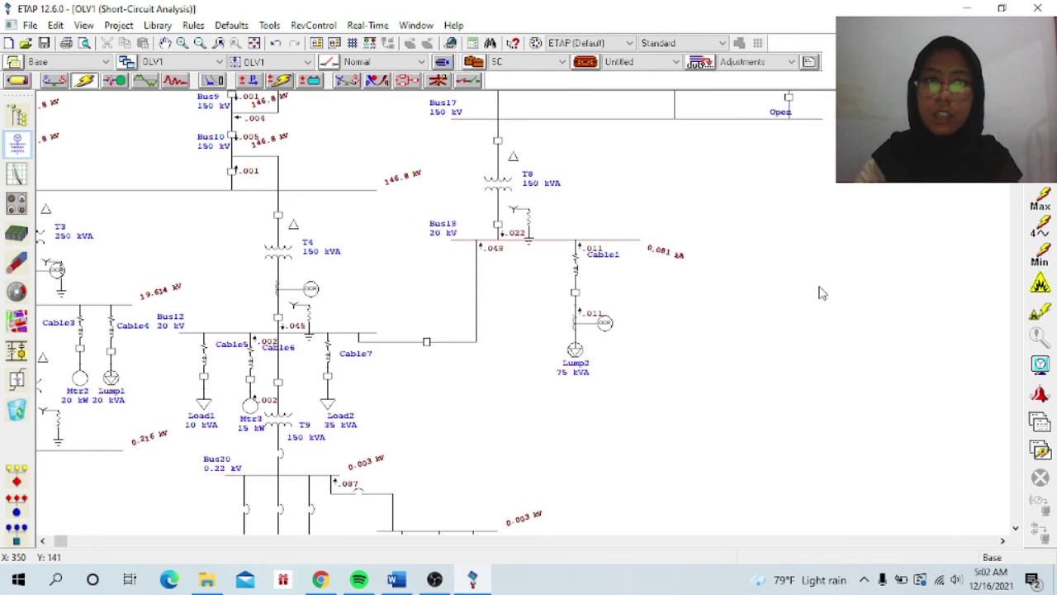
{"action": "scroll", "coordinate": [674, 278], "scroll_direction": "up", "scroll_amount": 3}
{"action": "right_click", "coordinate": [677, 276]}
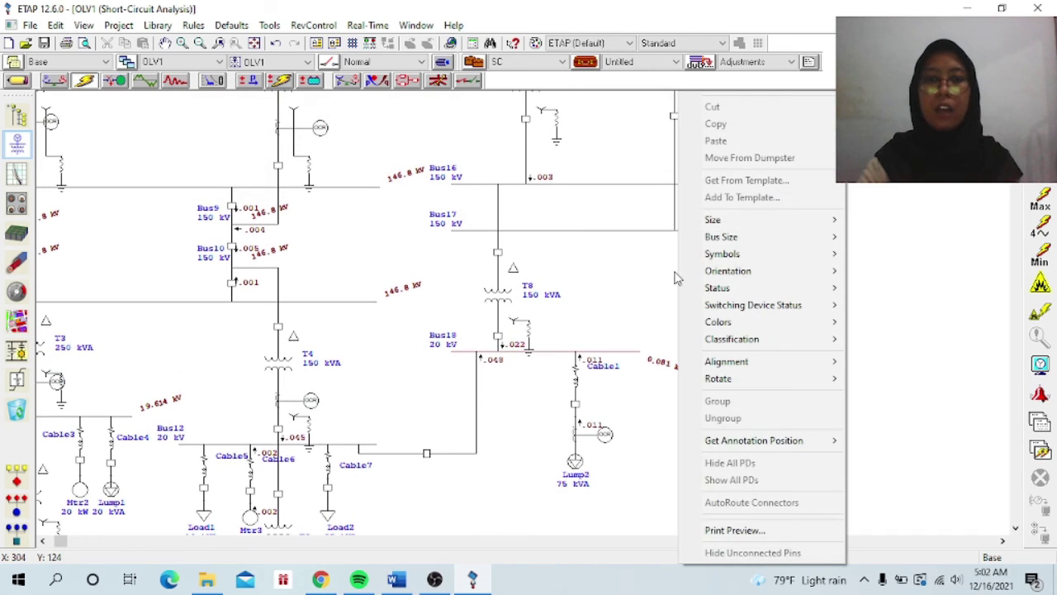
{"action": "left_click", "coordinate": [632, 275]}
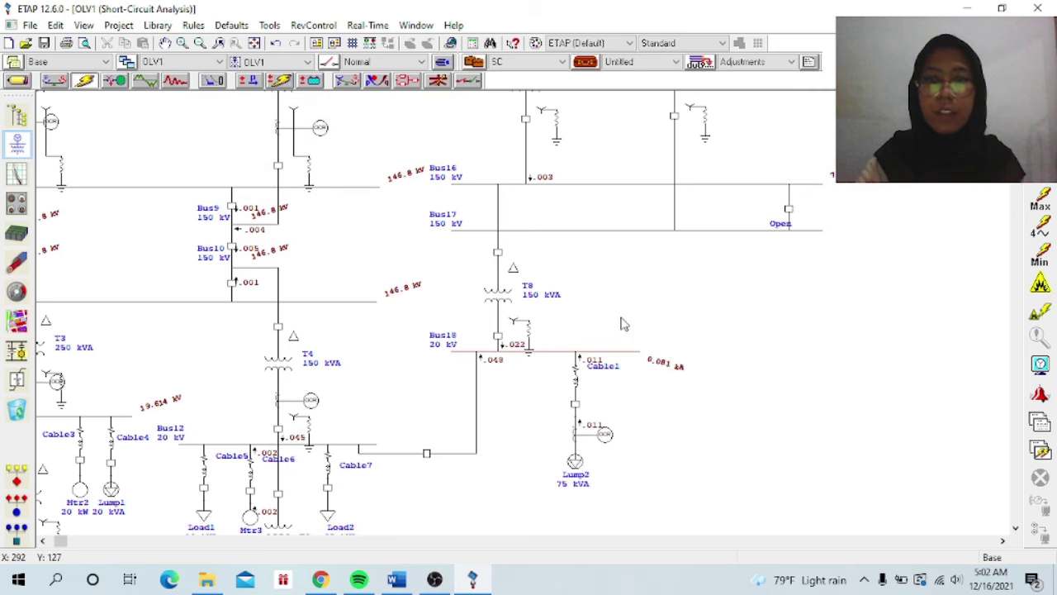
Step: Clear the fault from Bus18, place a fault on Bus12 instead, and run the Max short-circuit calculation
{"action": "right_click", "coordinate": [572, 356]}
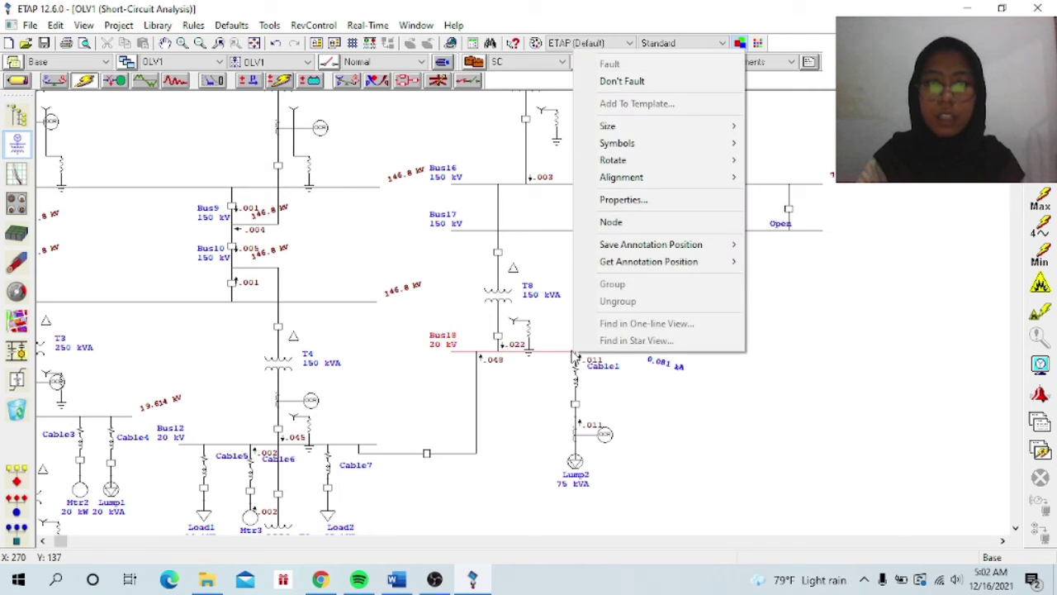
{"action": "left_click", "coordinate": [645, 82]}
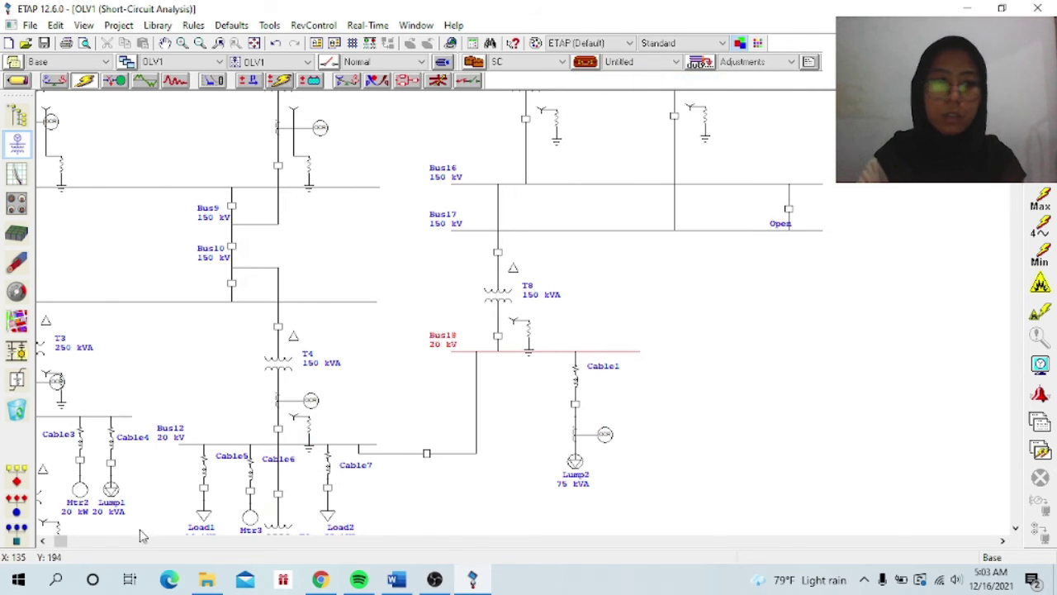
{"action": "left_click_drag", "start_coordinate": [62, 541], "coordinate": [54, 541]}
{"action": "scroll", "coordinate": [782, 370], "scroll_direction": "down", "scroll_amount": 1}
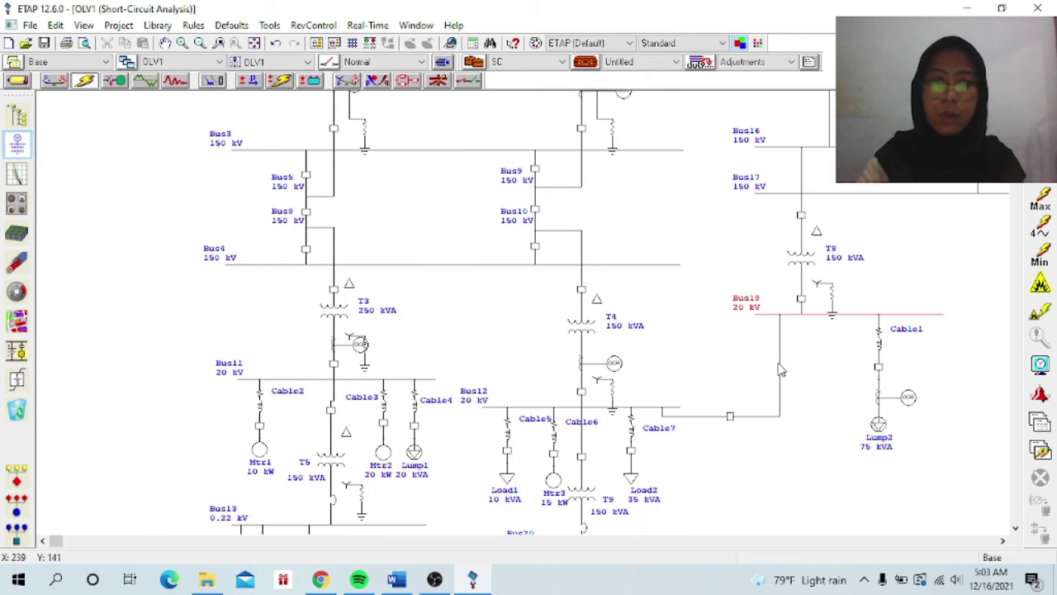
{"action": "right_click", "coordinate": [656, 411]}
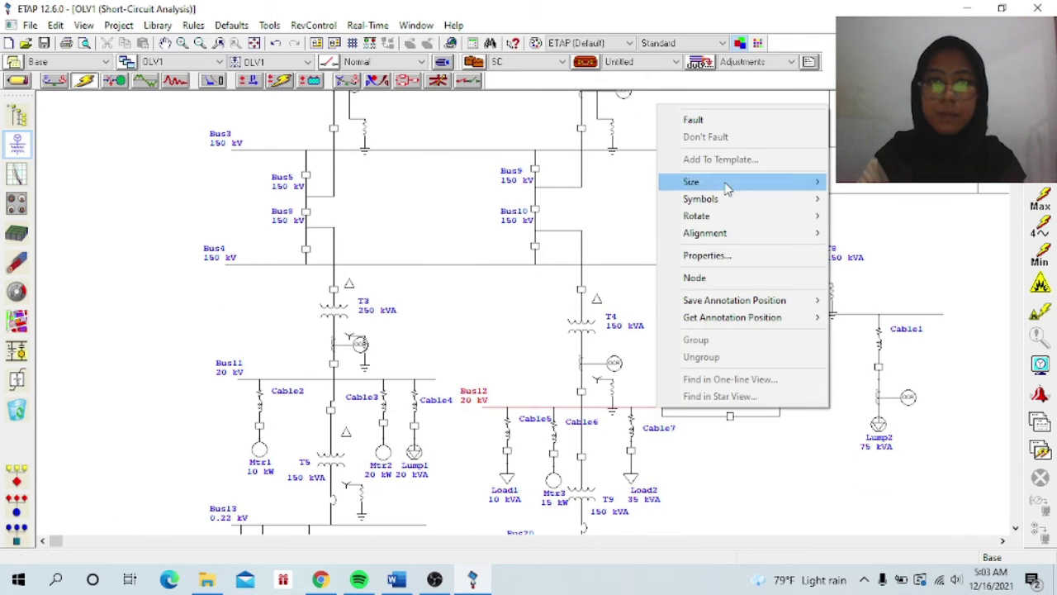
{"action": "left_click", "coordinate": [730, 124]}
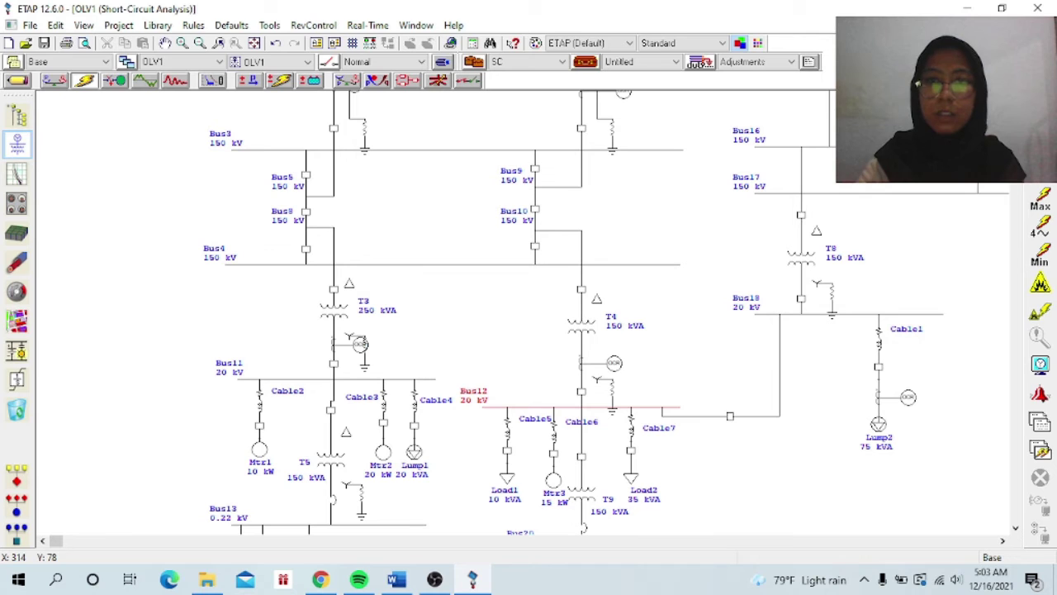
{"action": "left_click", "coordinate": [1041, 199]}
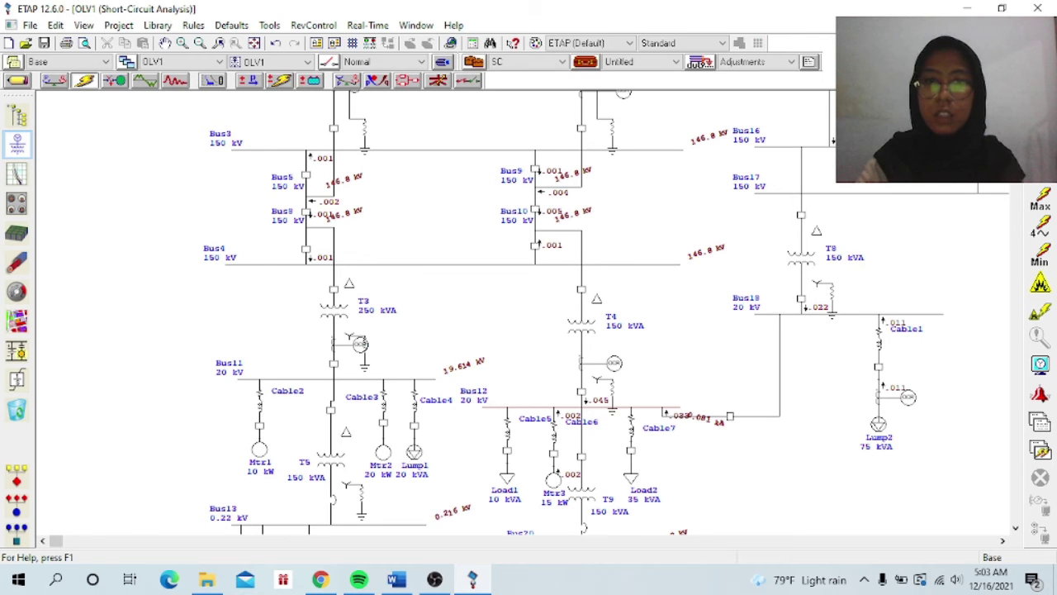
Step: Move the Bus12 fault-current label clear of the tie line to Bus18 and examine the currents around Bus12
{"action": "left_click_drag", "start_coordinate": [709, 420], "coordinate": [711, 431]}
{"action": "left_click", "coordinate": [749, 449]}
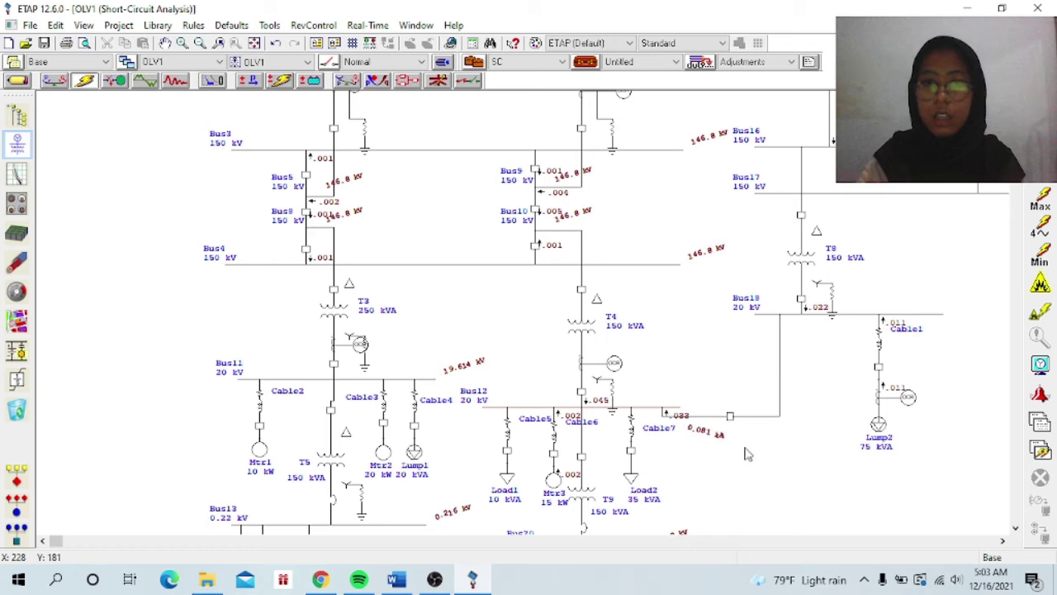
{"action": "scroll", "coordinate": [768, 423], "scroll_direction": "down", "scroll_amount": 2}
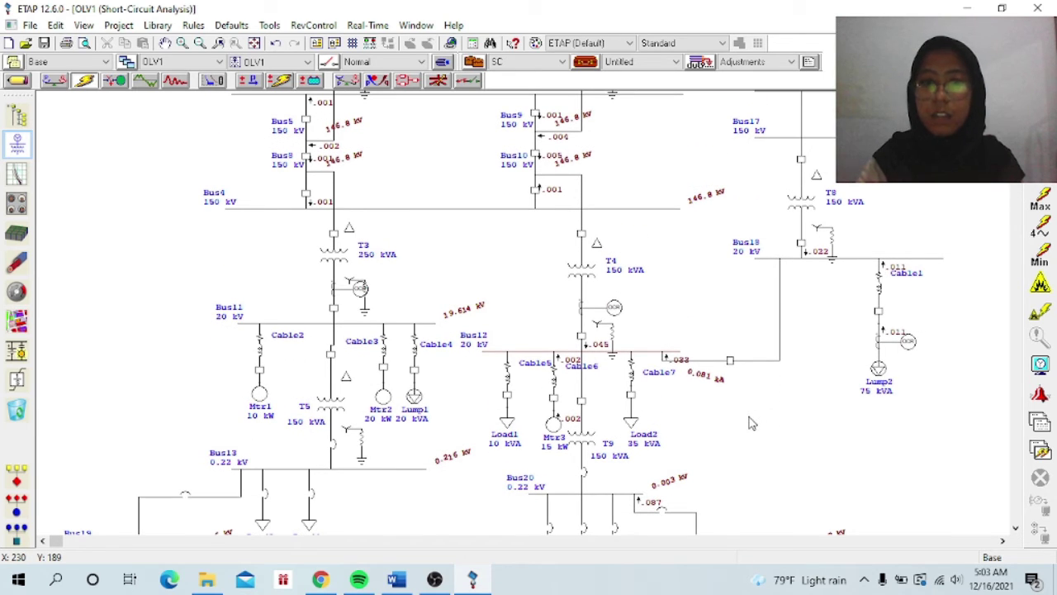
{"action": "scroll", "coordinate": [752, 423], "scroll_direction": "down", "scroll_amount": 1}
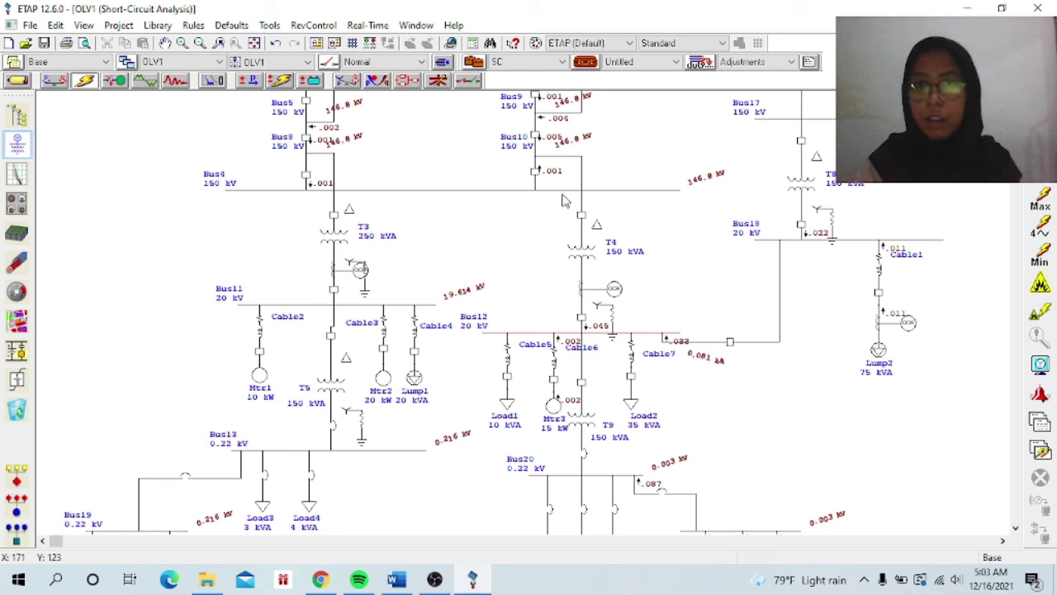
Step: Add a fault on Bus4, rerun the short-circuit calculation, and examine the currents flowing into Bus4 and Bus12
{"action": "right_click", "coordinate": [641, 195]}
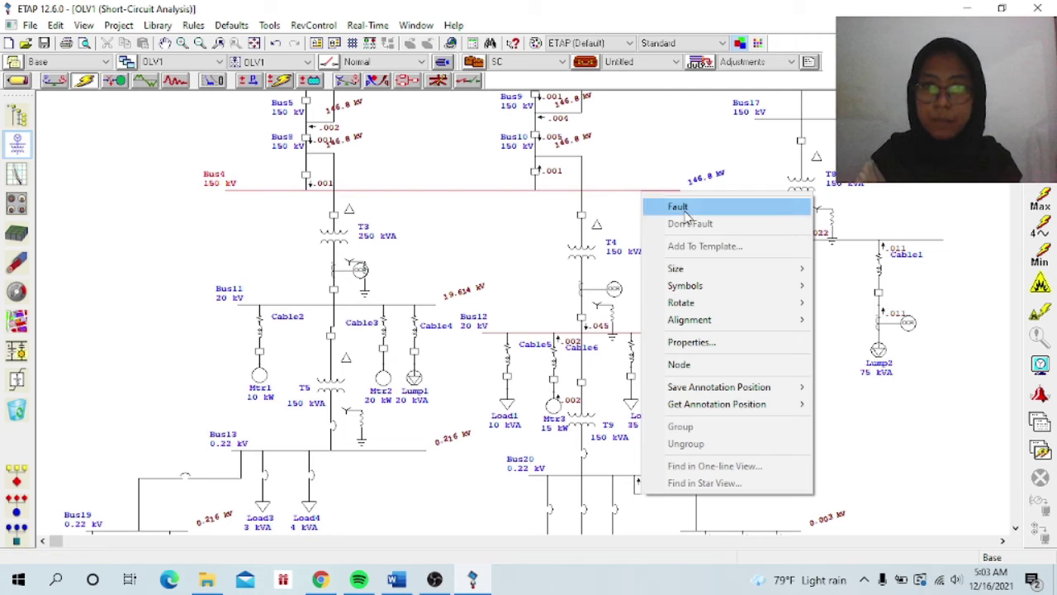
{"action": "left_click", "coordinate": [684, 211]}
{"action": "left_click", "coordinate": [1040, 283]}
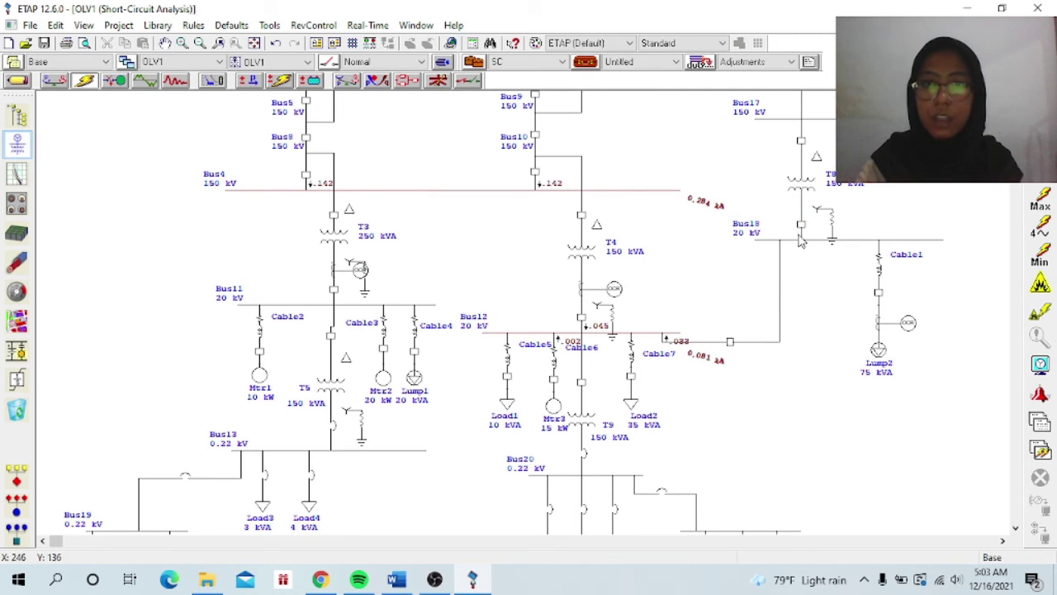
{"action": "scroll", "coordinate": [801, 242], "scroll_direction": "up", "scroll_amount": 3}
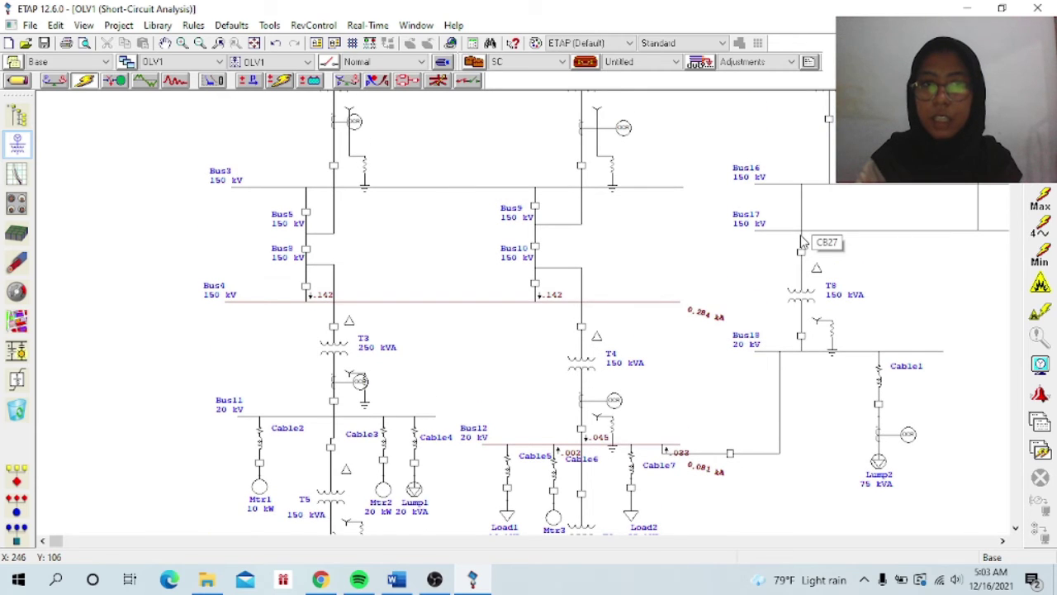
{"action": "scroll", "coordinate": [801, 241], "scroll_direction": "up", "scroll_amount": 1}
{"action": "right_click", "coordinate": [797, 236]}
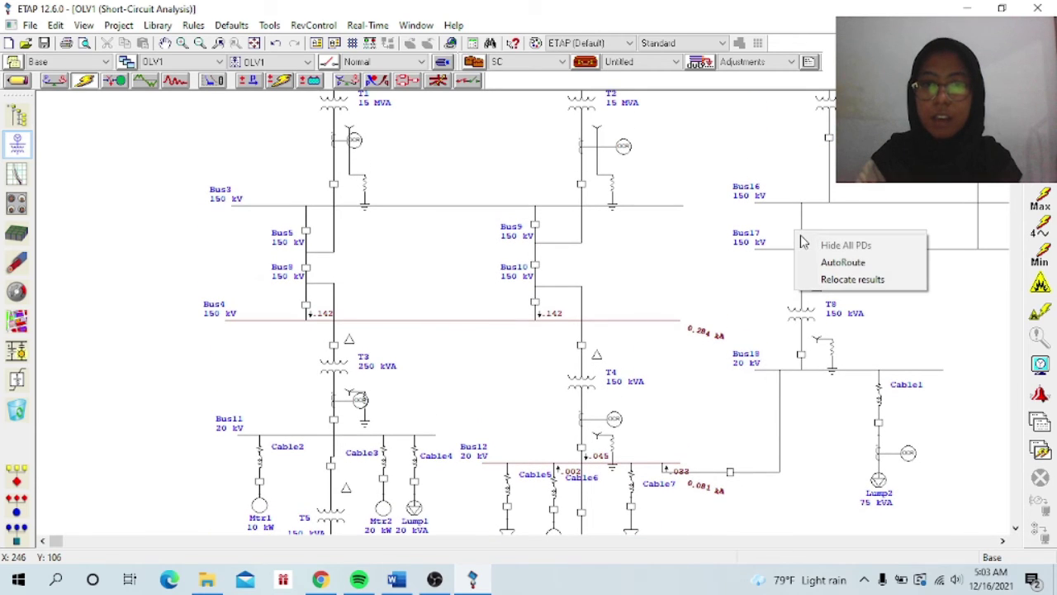
{"action": "left_click", "coordinate": [716, 241]}
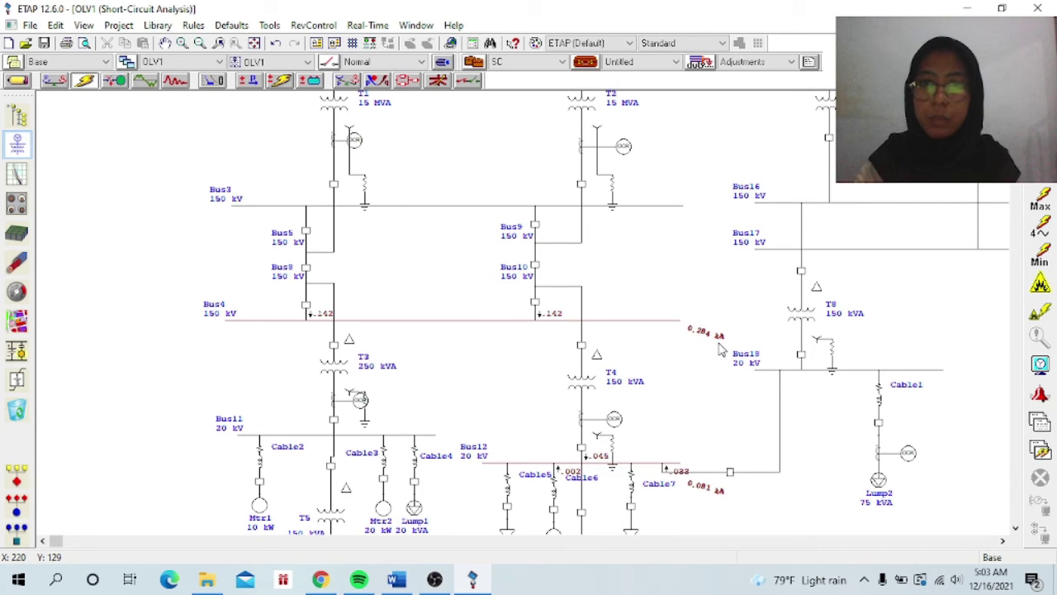
Step: Add a fault on Bus1 below source U1, run the short-circuit calculation, and examine the fault currents at Bus1
{"action": "scroll", "coordinate": [693, 306], "scroll_direction": "up", "scroll_amount": 3}
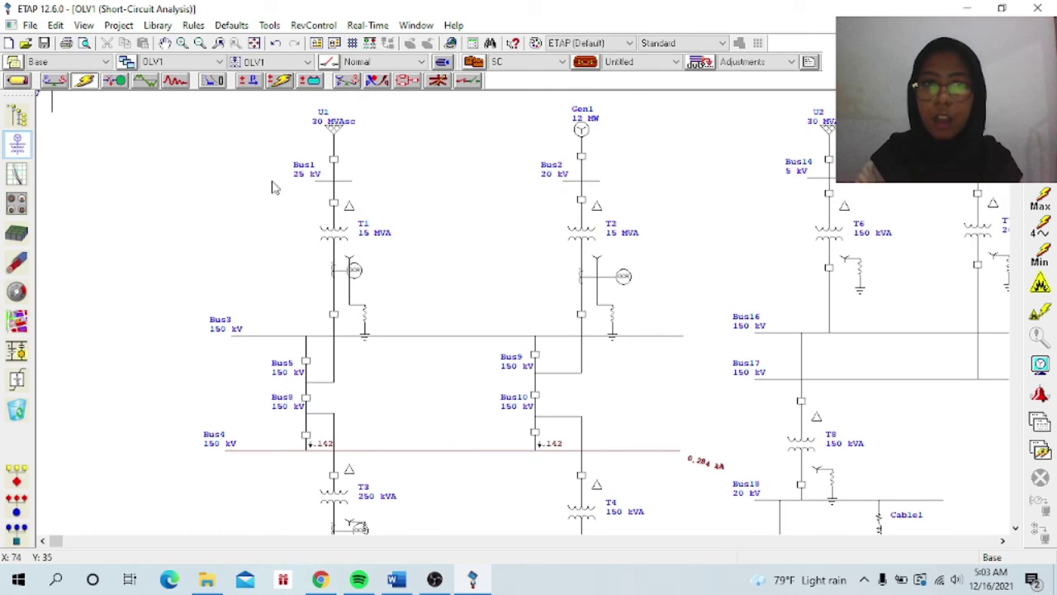
{"action": "left_click", "coordinate": [350, 189]}
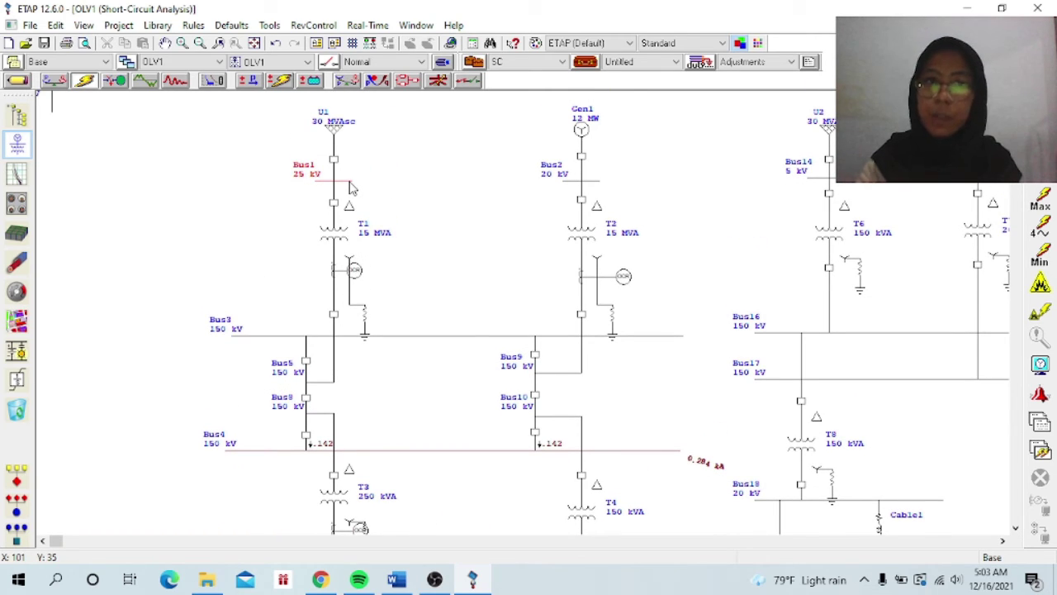
{"action": "right_click", "coordinate": [348, 180]}
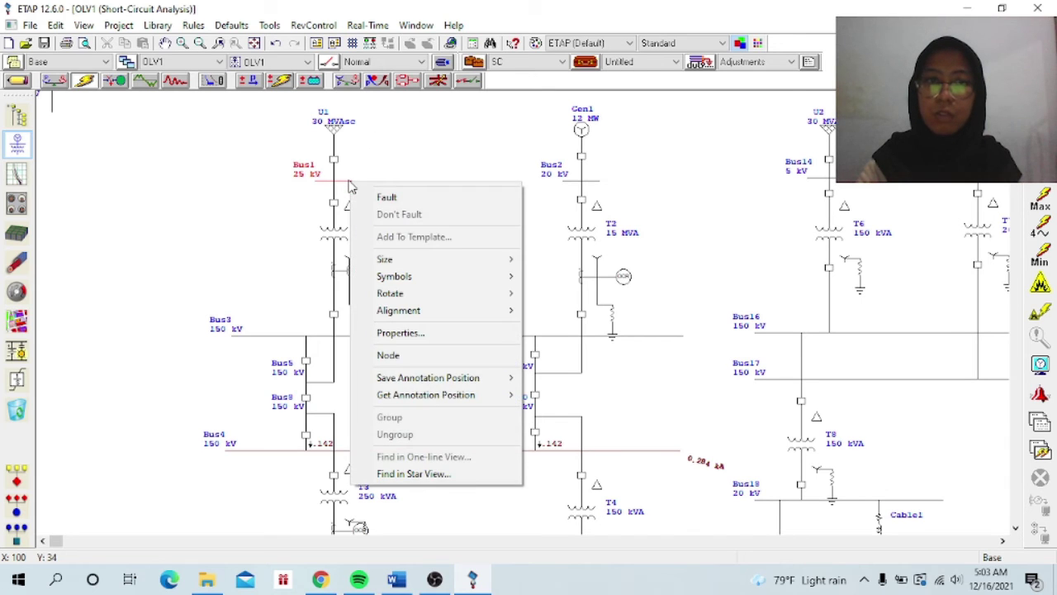
{"action": "left_click", "coordinate": [373, 195]}
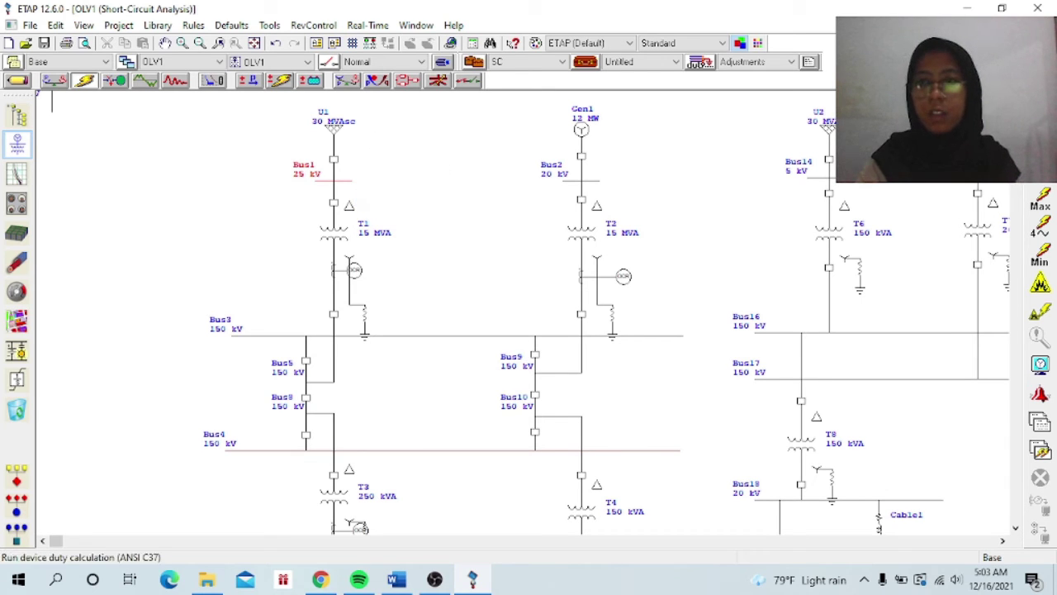
{"action": "left_click", "coordinate": [1039, 198]}
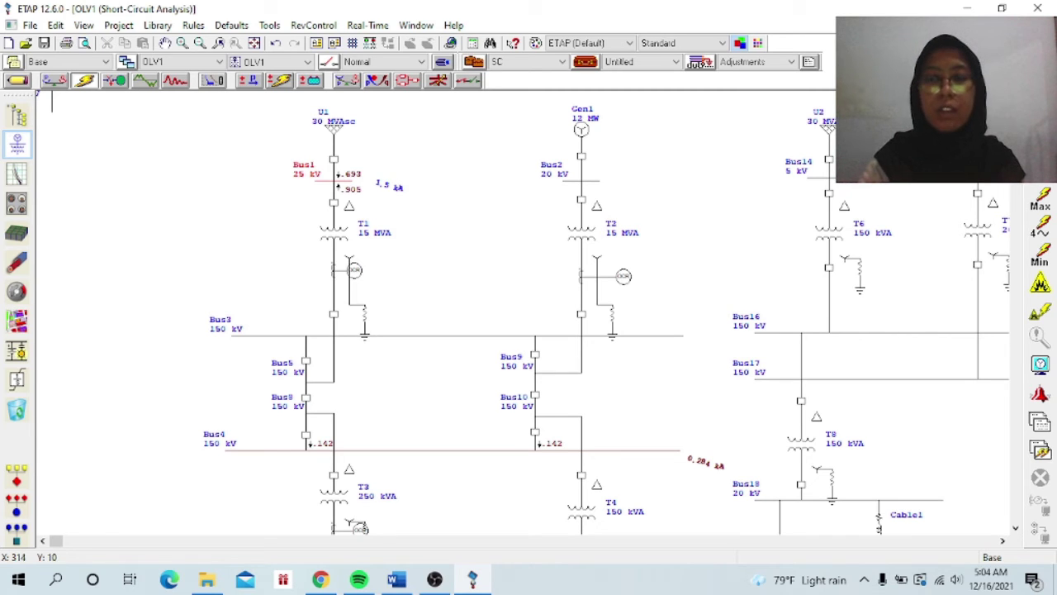
{"action": "left_click", "coordinate": [1040, 171]}
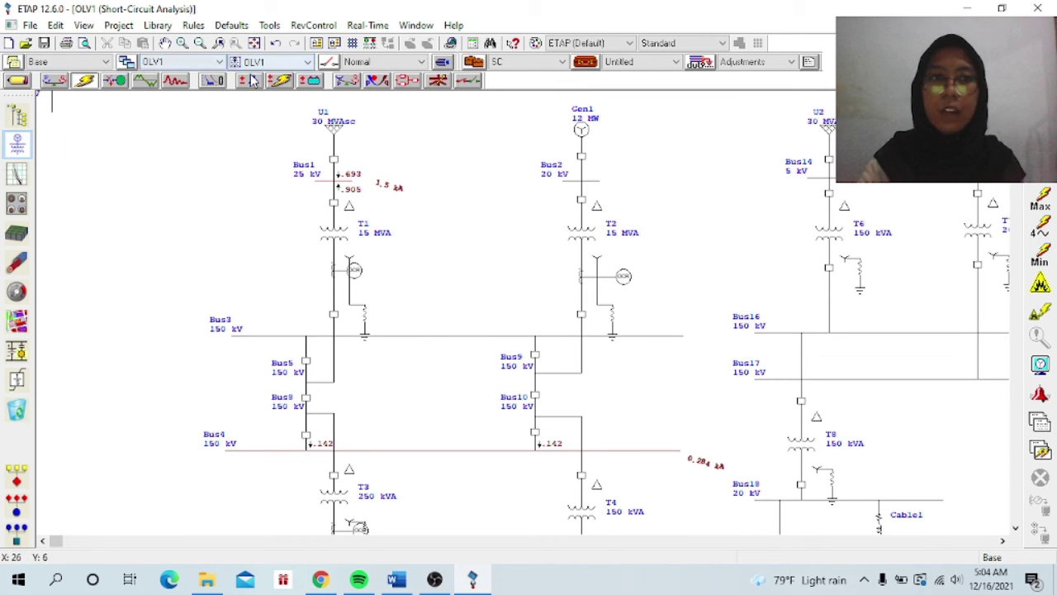
Step: Switch to Star Sequence-of-Operation and examine the circuit breakers and relays across the network
{"action": "left_click", "coordinate": [211, 80]}
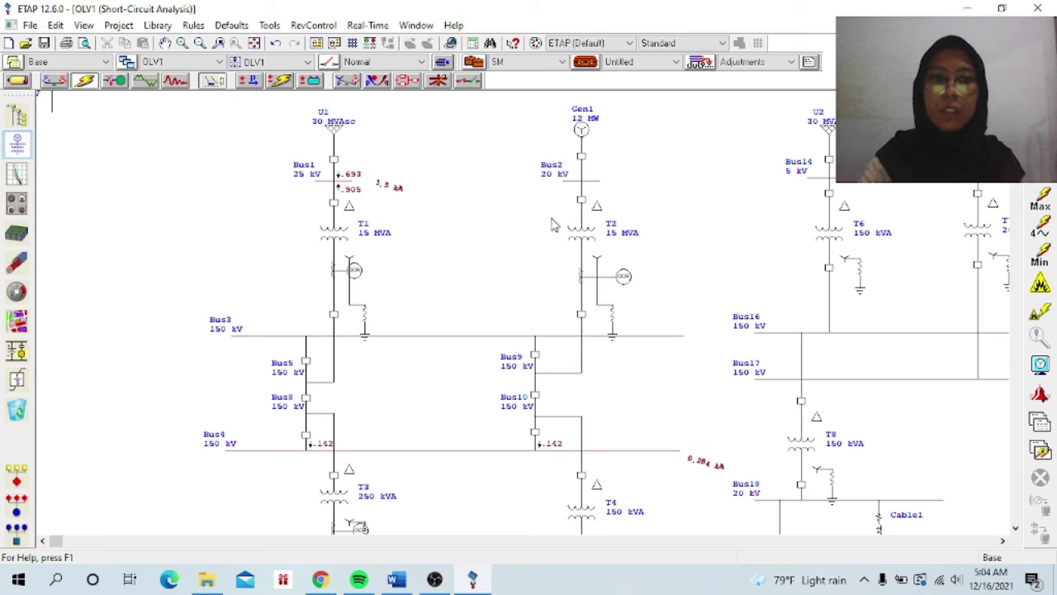
{"action": "scroll", "coordinate": [554, 224], "scroll_direction": "down", "scroll_amount": 2}
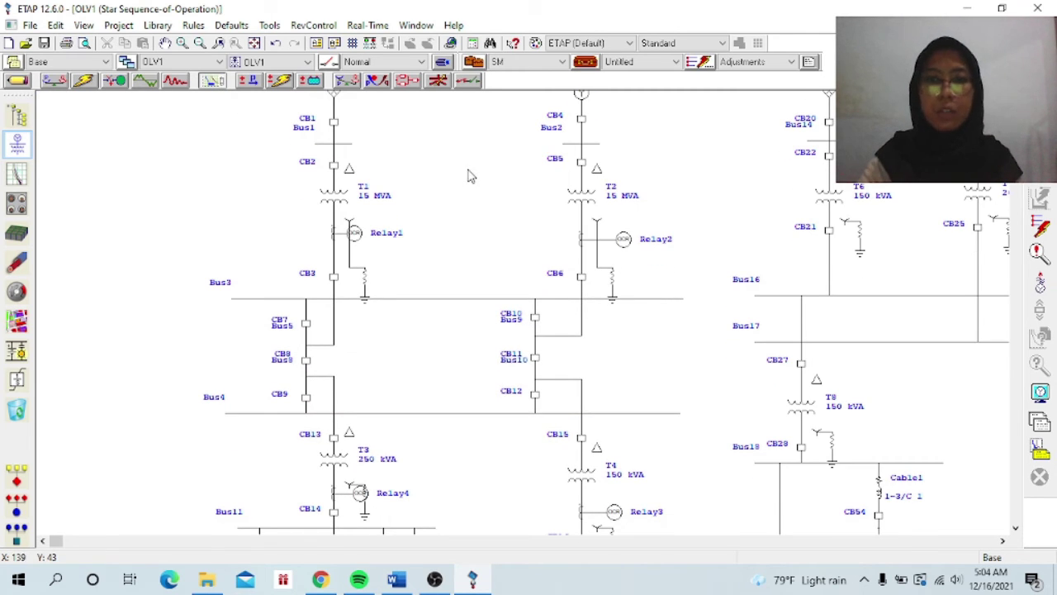
{"action": "scroll", "coordinate": [468, 176], "scroll_direction": "down", "scroll_amount": 5}
{"action": "scroll", "coordinate": [468, 176], "scroll_direction": "up", "scroll_amount": 5}
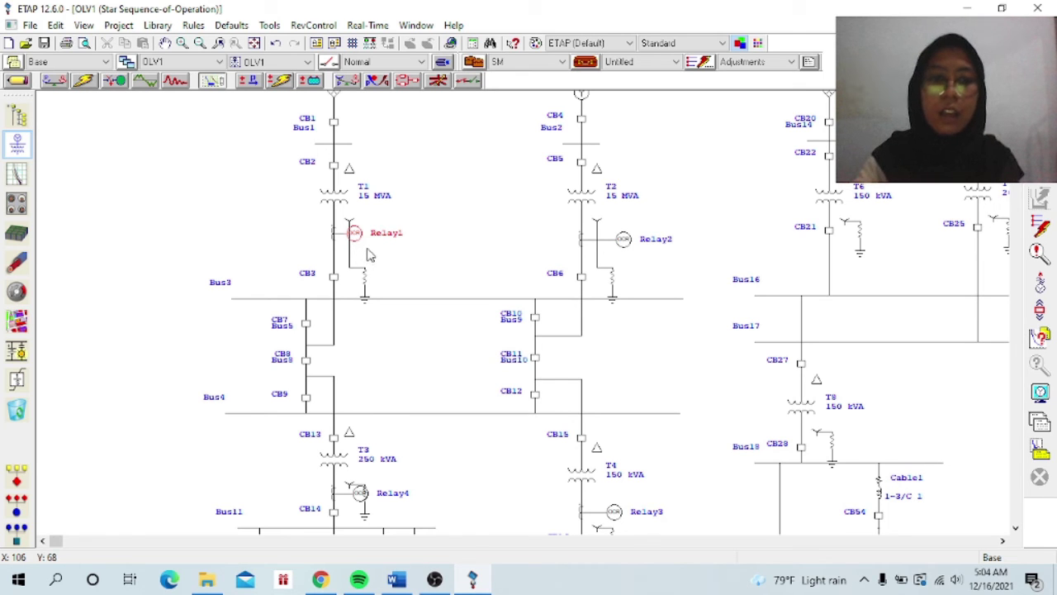
Step: Close the T1 transformer editor and examine the rating ratio of CT1, the current transformer feeding Relay1
{"action": "left_click", "coordinate": [512, 187]}
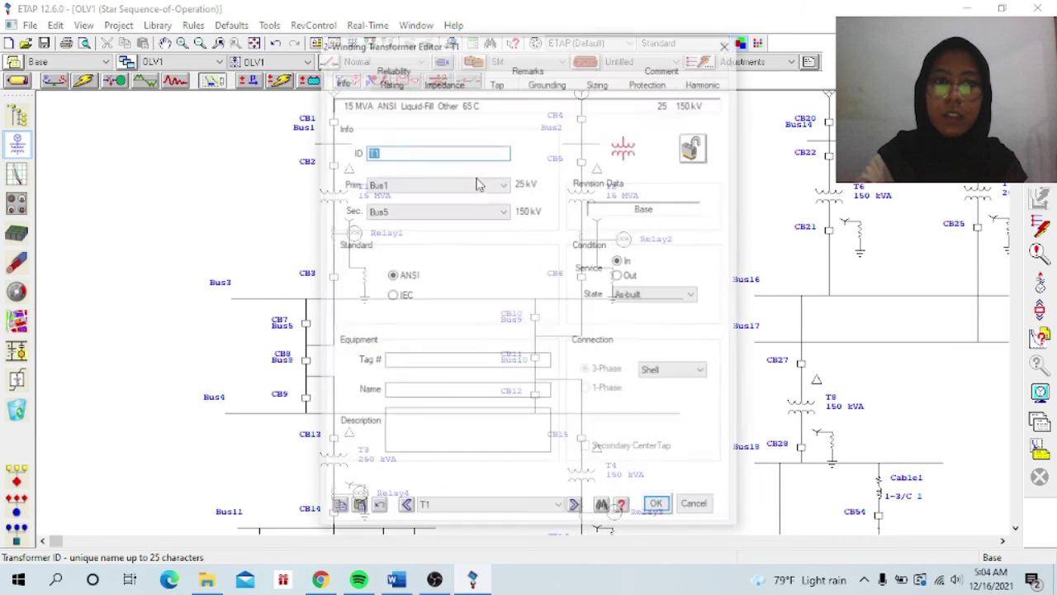
{"action": "left_click", "coordinate": [740, 47]}
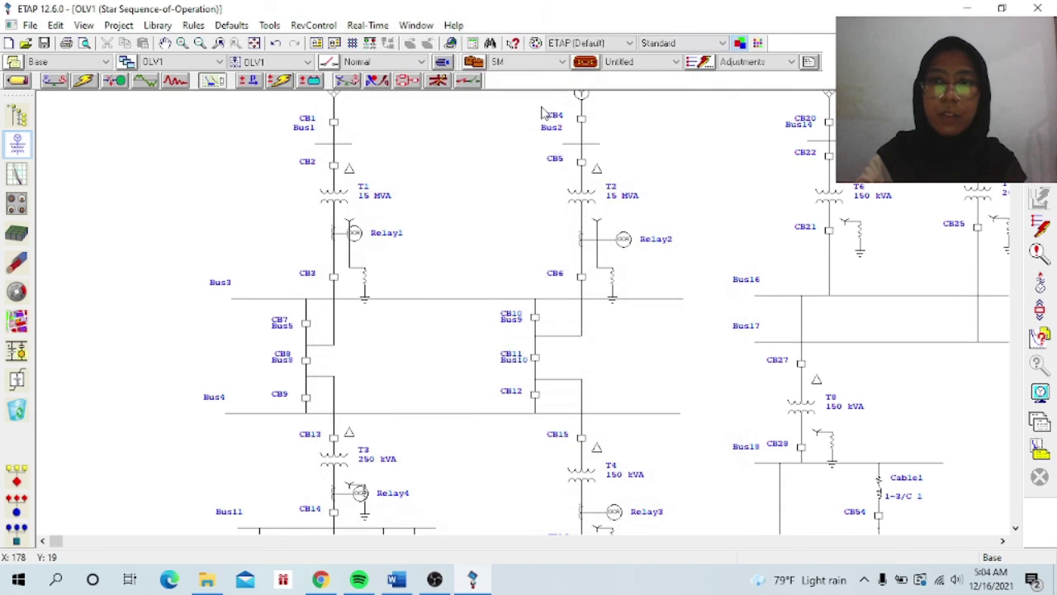
{"action": "double_click", "coordinate": [334, 237]}
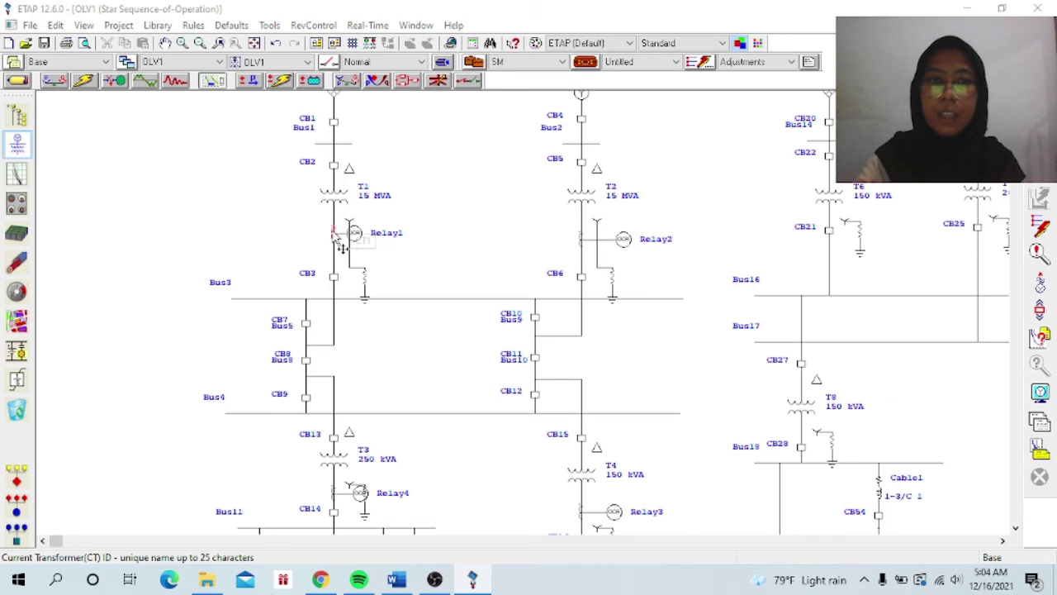
{"action": "left_click", "coordinate": [383, 126]}
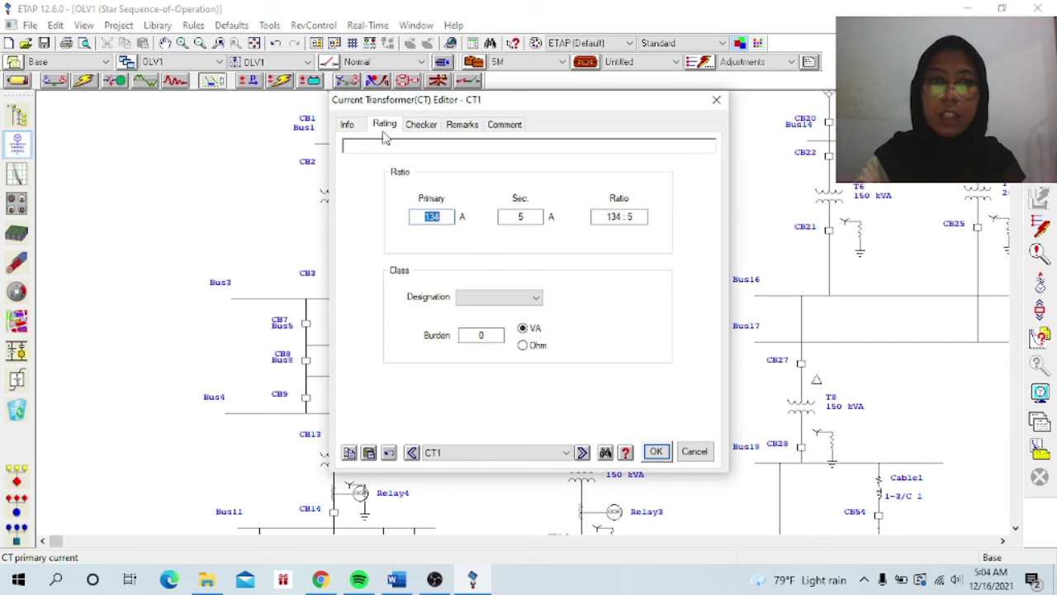
{"action": "left_click", "coordinate": [485, 260]}
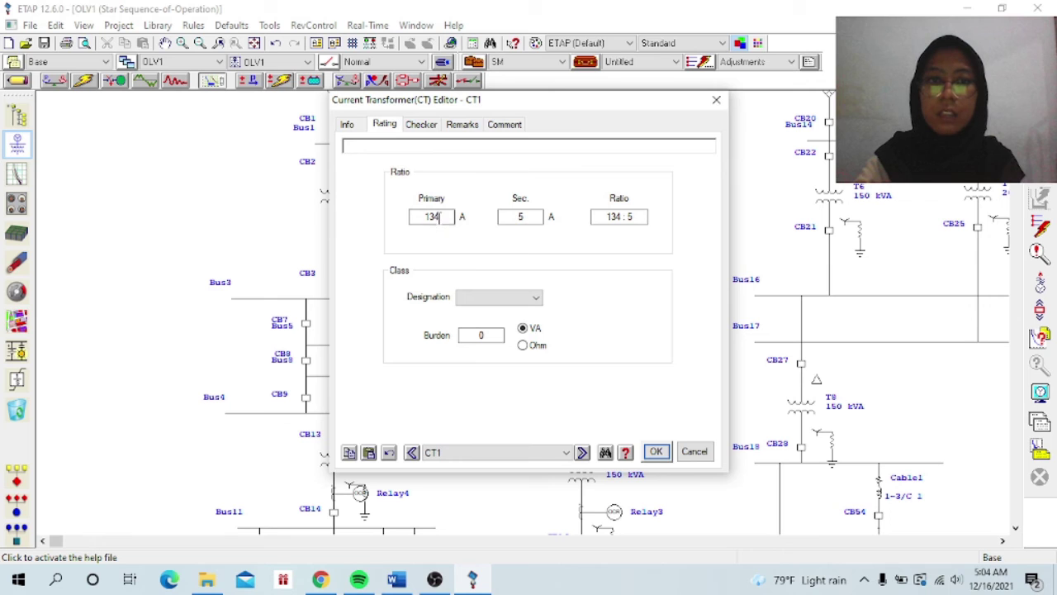
{"action": "left_click_drag", "start_coordinate": [443, 219], "coordinate": [398, 227]}
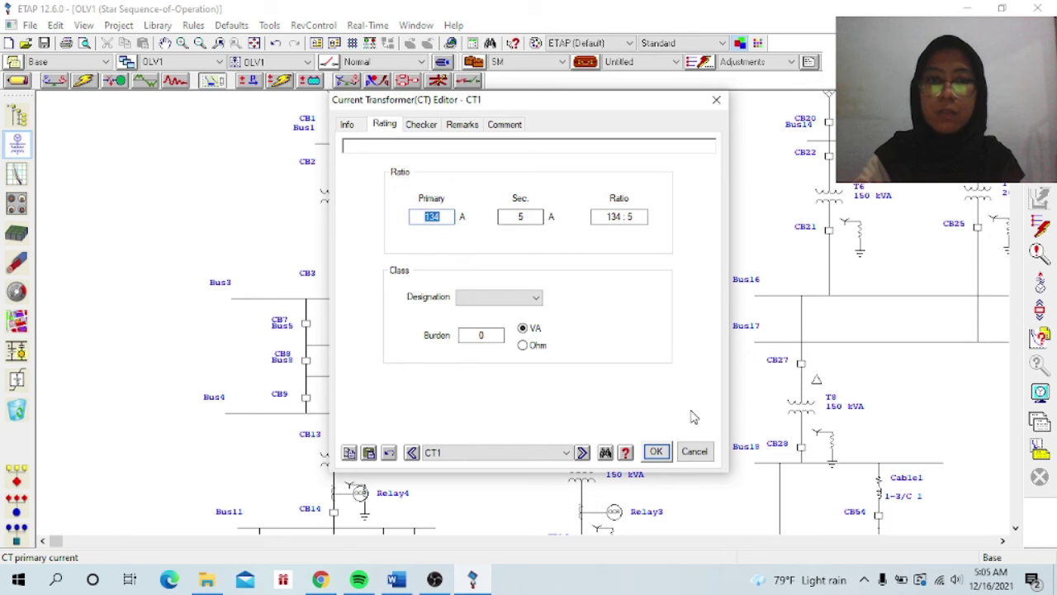
{"action": "left_click", "coordinate": [656, 451]}
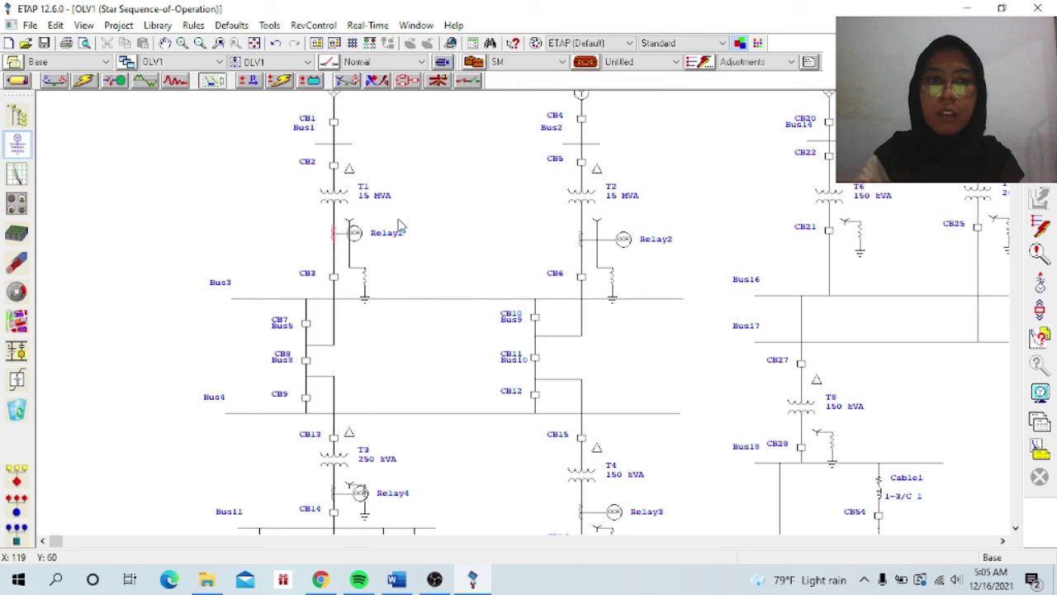
Step: Switch to Load Flow Analysis and examine the rating ratio of current transformer CT2 below transformer T2
{"action": "left_click", "coordinate": [224, 236]}
{"action": "left_click", "coordinate": [52, 85]}
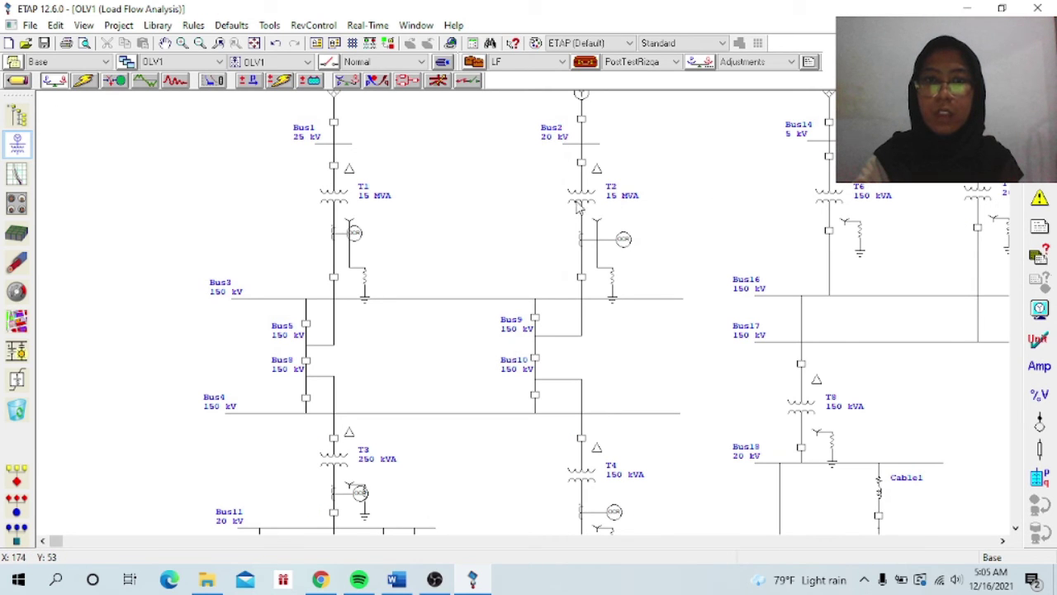
{"action": "double_click", "coordinate": [582, 241]}
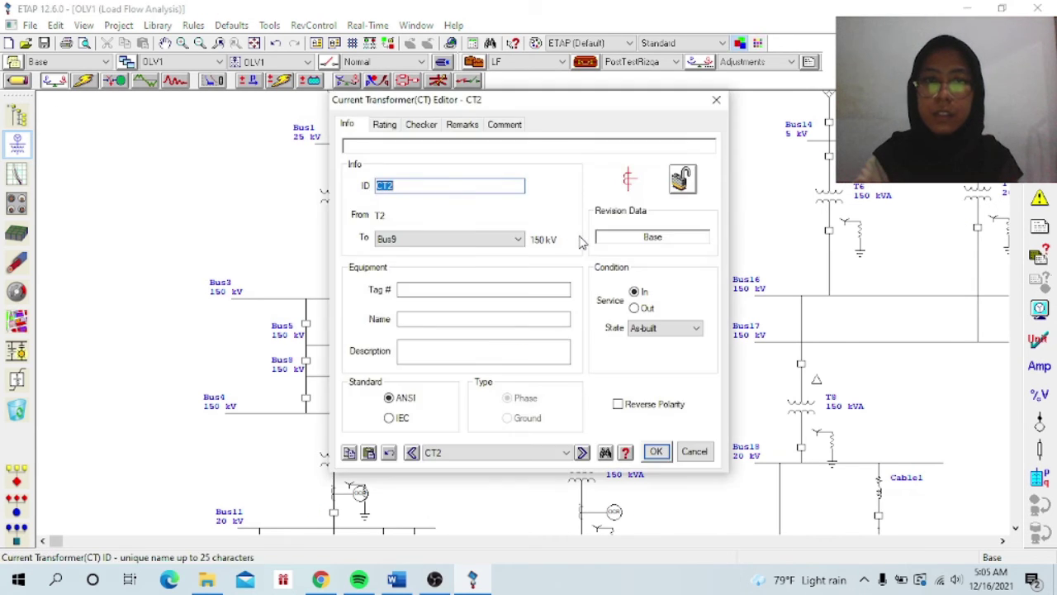
{"action": "left_click", "coordinate": [384, 124]}
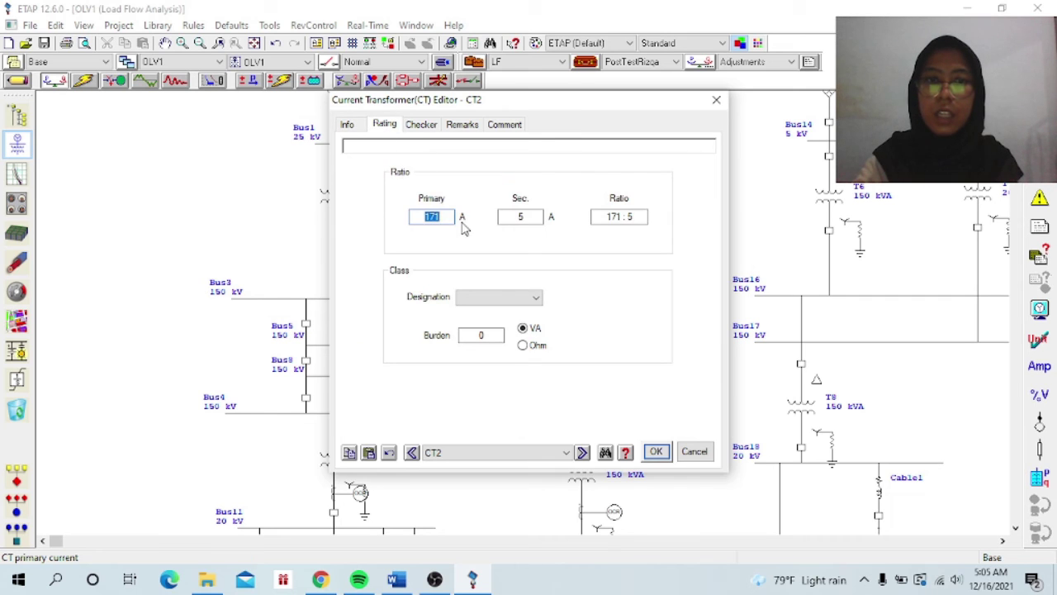
{"action": "left_click", "coordinate": [656, 451]}
{"action": "scroll", "coordinate": [786, 241], "scroll_direction": "up", "scroll_amount": 1}
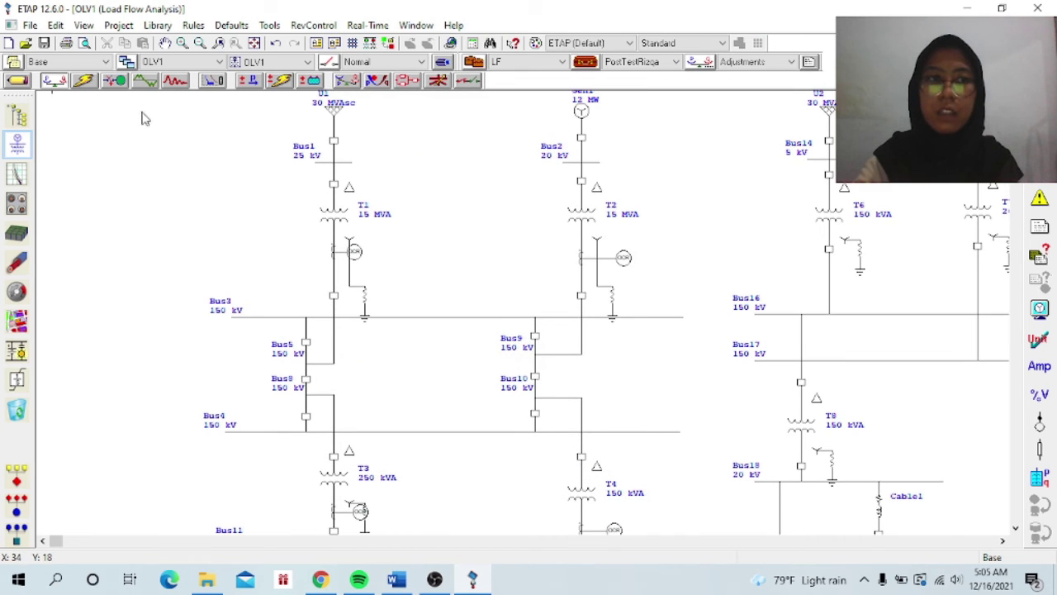
Step: Run the load flow and compare the current at Bus2 with CT2's primary current rating
{"action": "left_click", "coordinate": [1040, 140]}
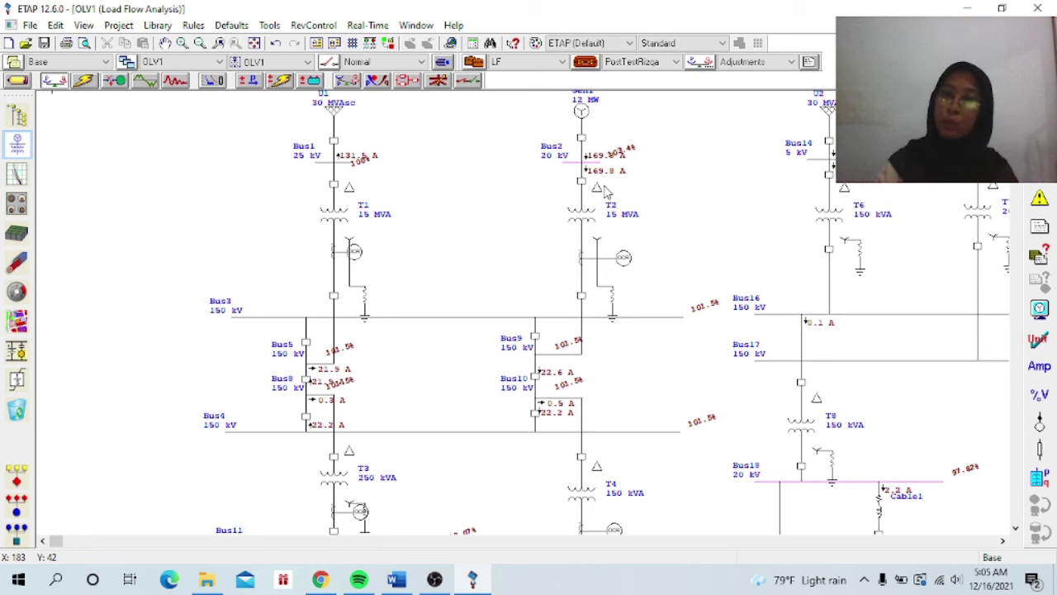
{"action": "left_click", "coordinate": [586, 266]}
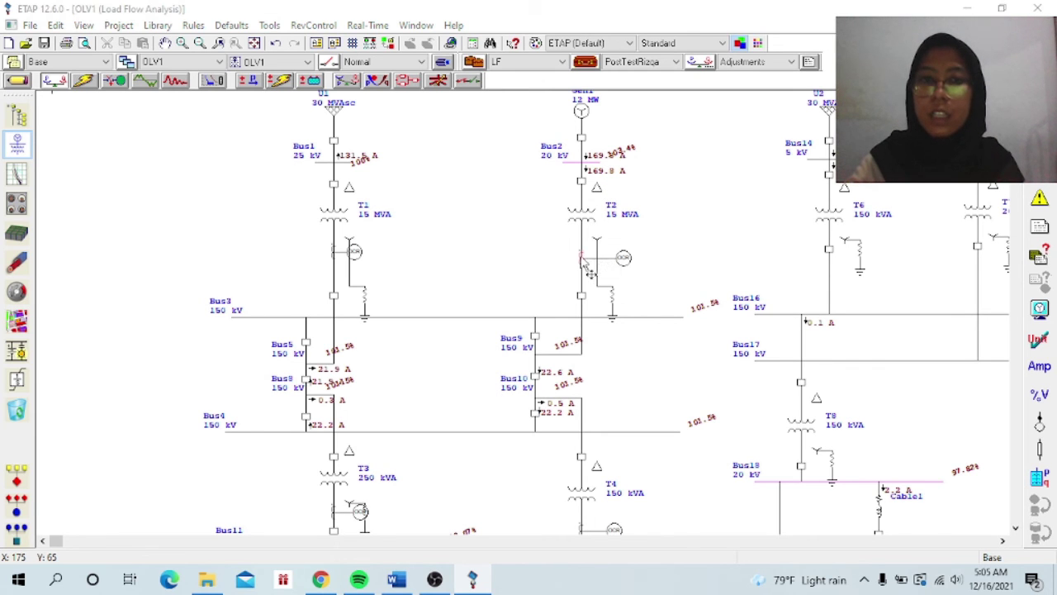
{"action": "double_click", "coordinate": [587, 265]}
{"action": "left_click", "coordinate": [384, 125]}
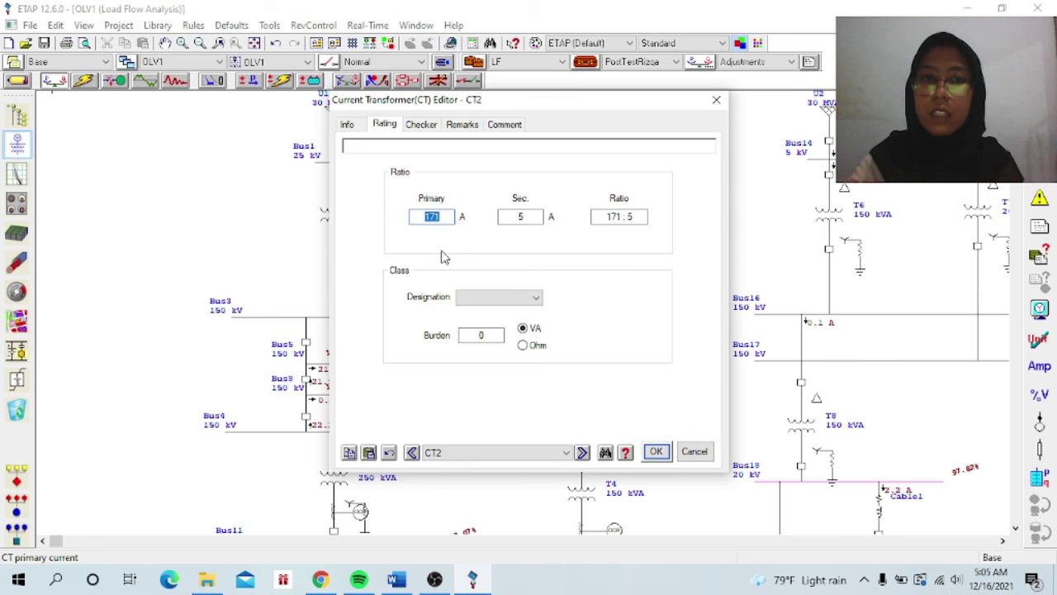
{"action": "left_click", "coordinate": [656, 451]}
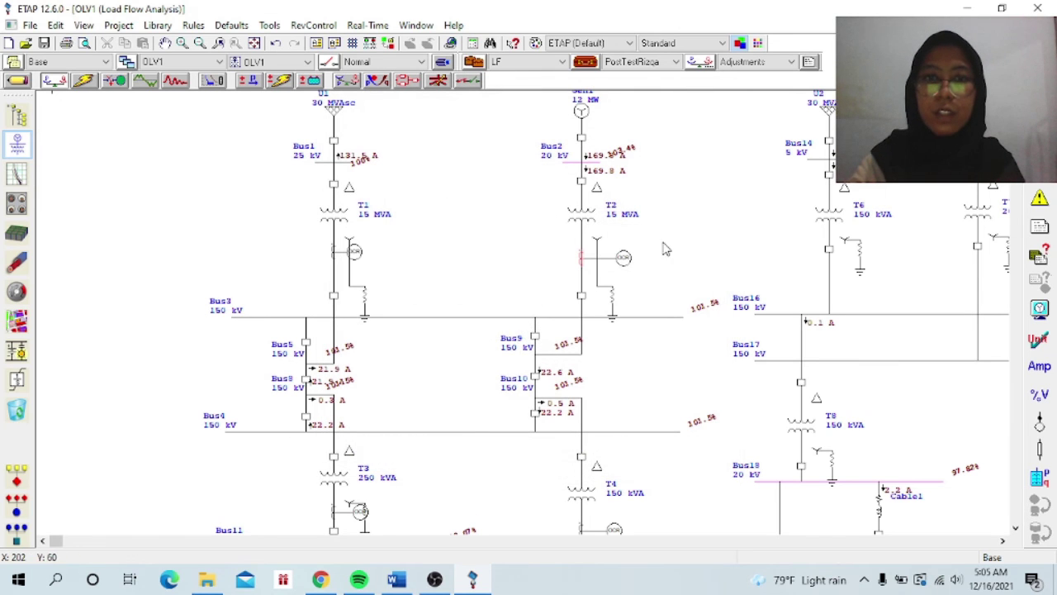
Step: Switch to Edit Mode and examine Relay2's current inputs and its output interlocks with the circuit breakers, keeping the diagram around T2 in view
{"action": "left_click", "coordinate": [665, 249]}
{"action": "left_click", "coordinate": [15, 82]}
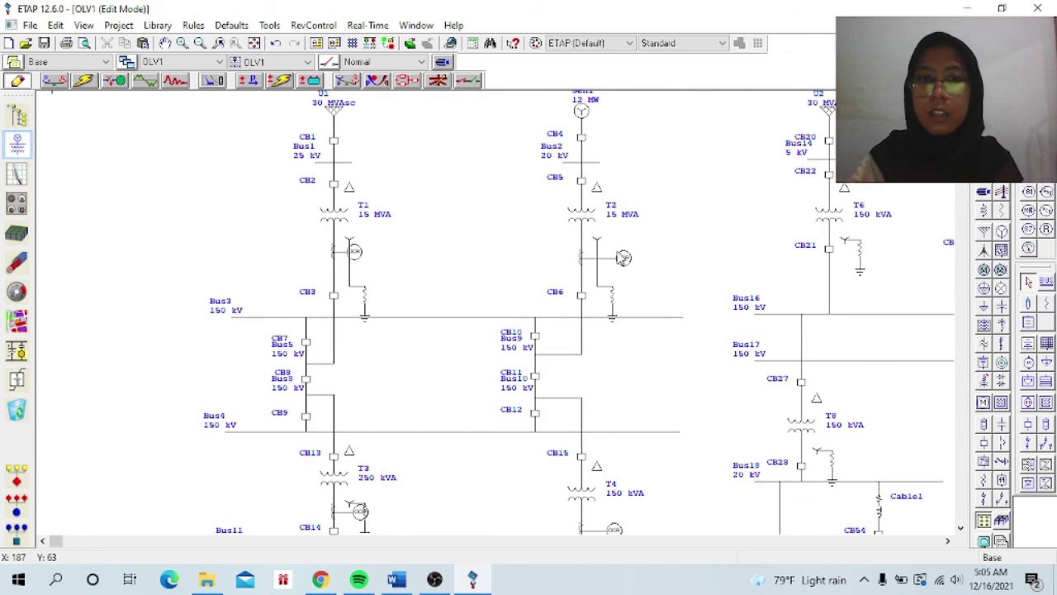
{"action": "left_click", "coordinate": [628, 263]}
{"action": "double_click", "coordinate": [625, 264]}
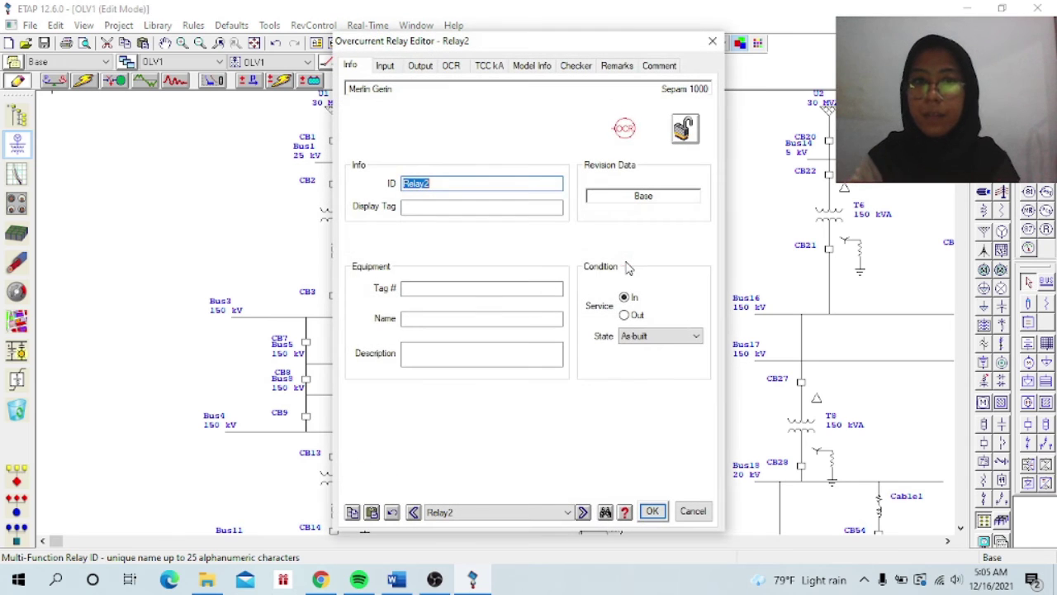
{"action": "left_click", "coordinate": [394, 70]}
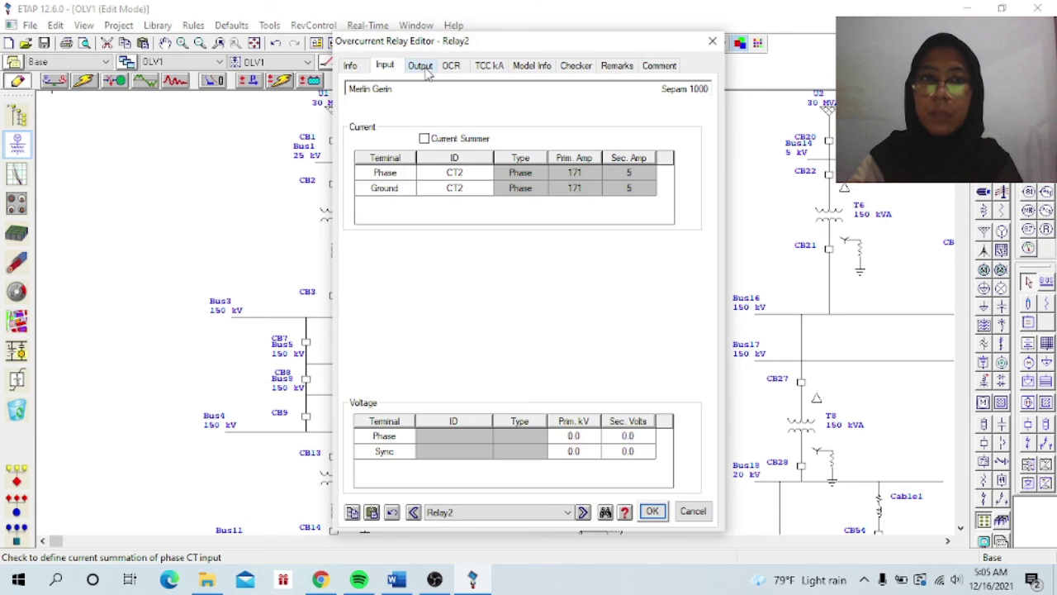
{"action": "left_click", "coordinate": [424, 69]}
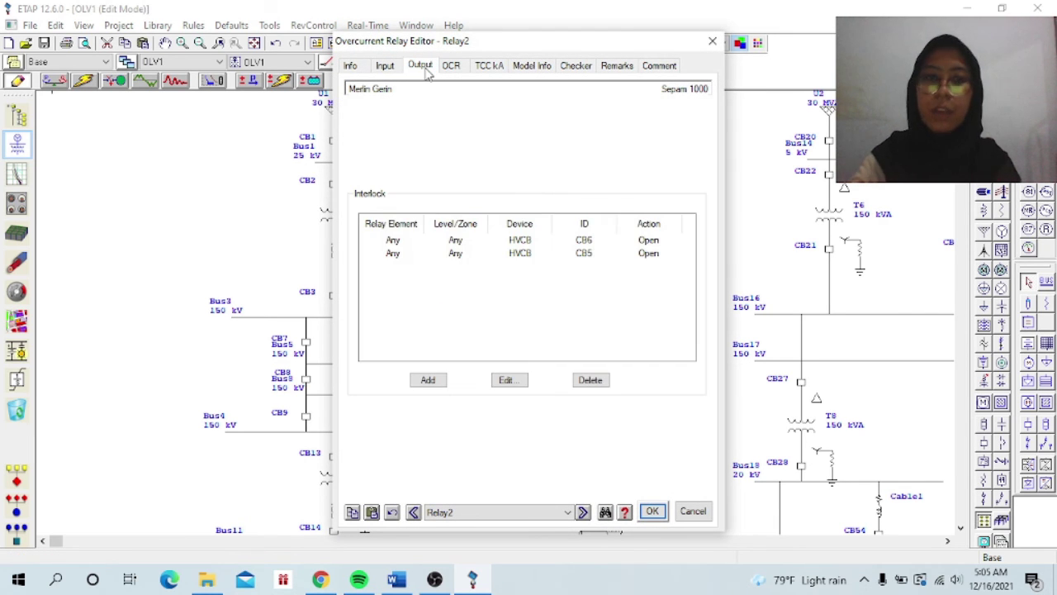
{"action": "left_click_drag", "start_coordinate": [567, 45], "coordinate": [907, 49]}
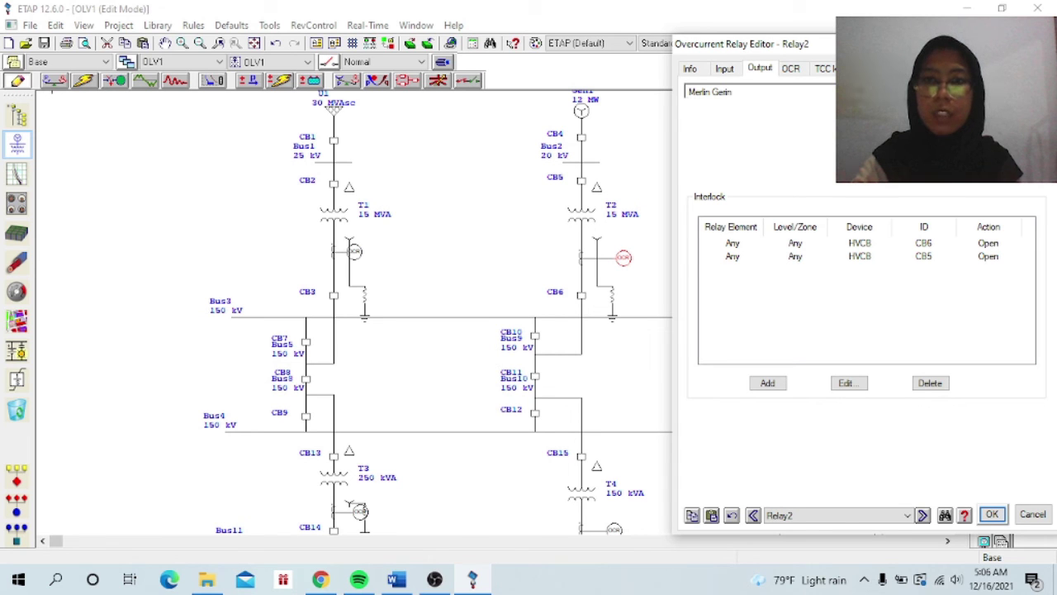
{"action": "left_click_drag", "start_coordinate": [908, 48], "coordinate": [936, 53]}
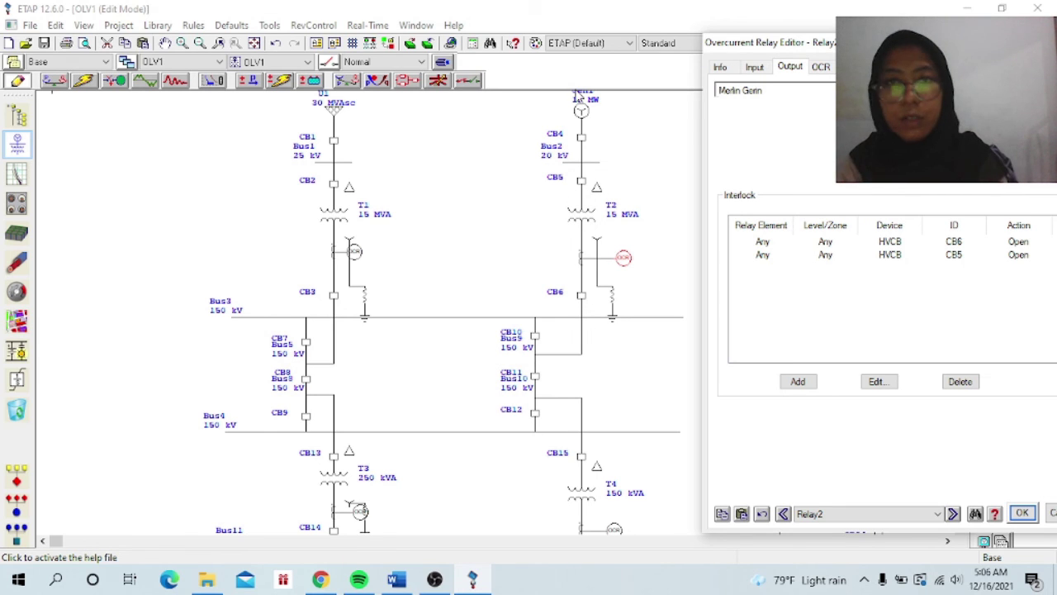
Step: Examine Relay2's OCR phase settings for overcurrent and instantaneous pickup, then close its editor
{"action": "left_click_drag", "start_coordinate": [915, 44], "coordinate": [710, 5]}
{"action": "left_click", "coordinate": [616, 34]}
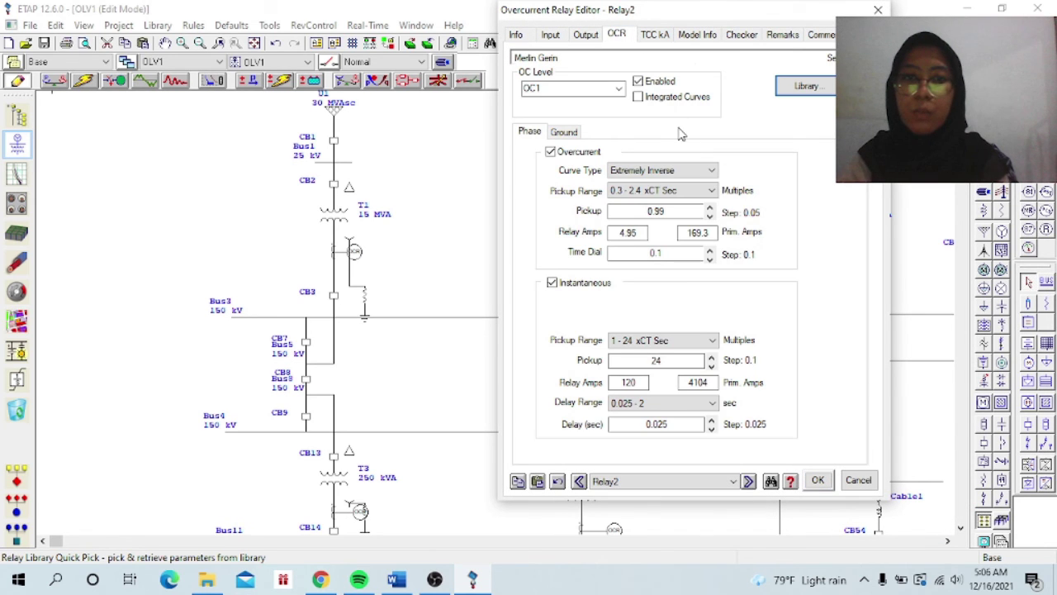
{"action": "left_click", "coordinate": [676, 212]}
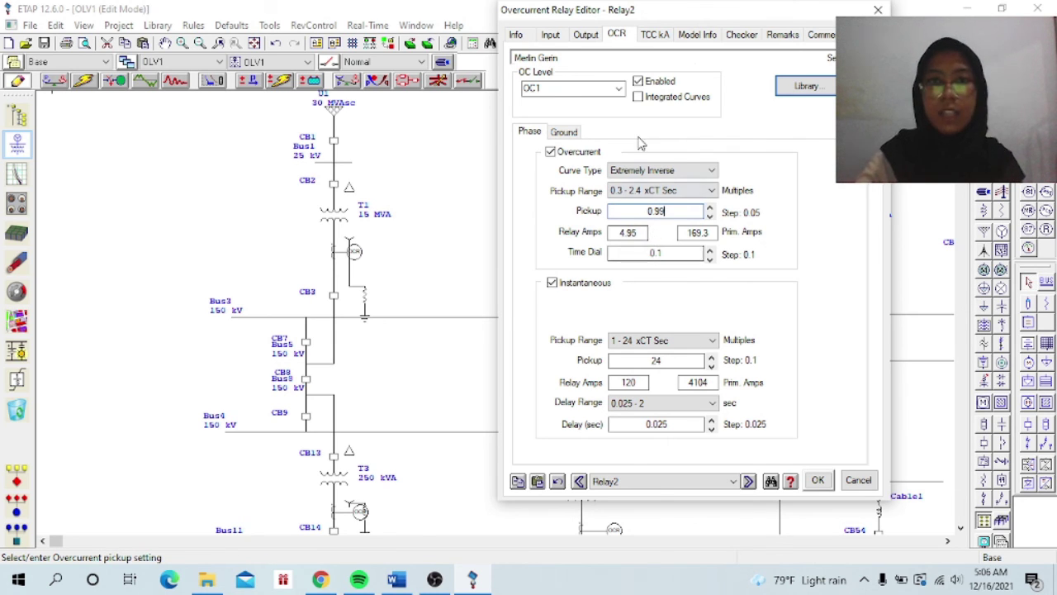
{"action": "left_click_drag", "start_coordinate": [673, 17], "coordinate": [817, 73]}
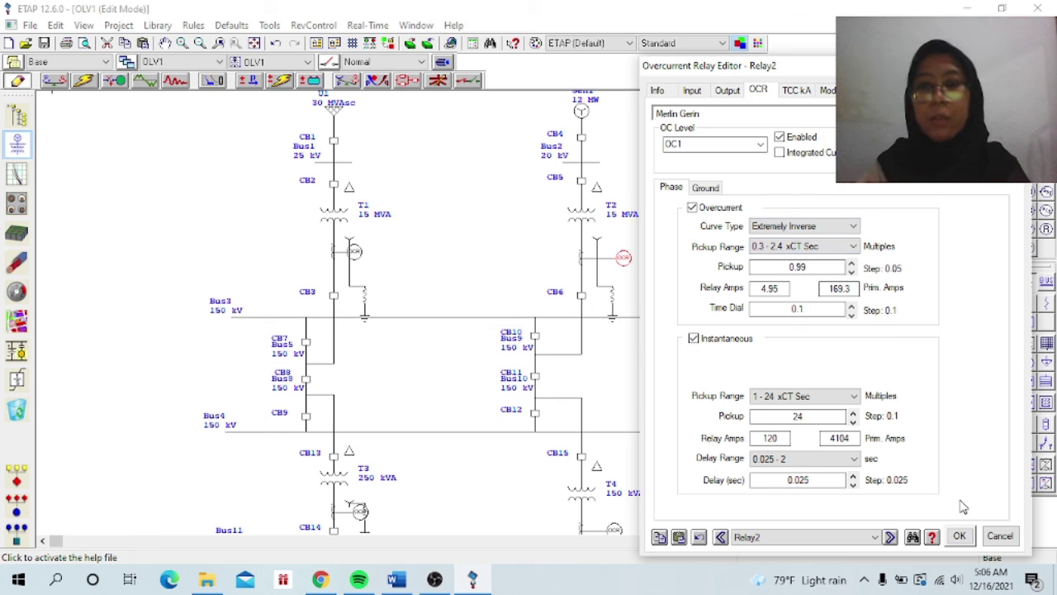
{"action": "left_click", "coordinate": [959, 536]}
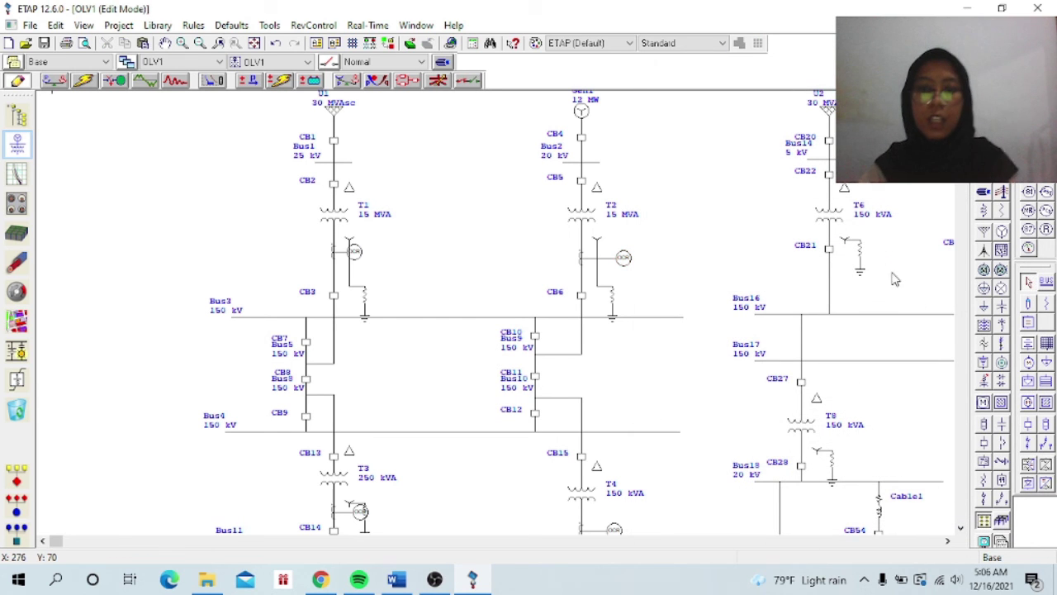
Step: Switch to Star Sequence-of-Operation and insert a fault on the branch between CB54 and Lump2, beside Relay5
{"action": "scroll", "coordinate": [886, 276], "scroll_direction": "down", "scroll_amount": 5}
{"action": "scroll", "coordinate": [886, 277], "scroll_direction": "down", "scroll_amount": 4}
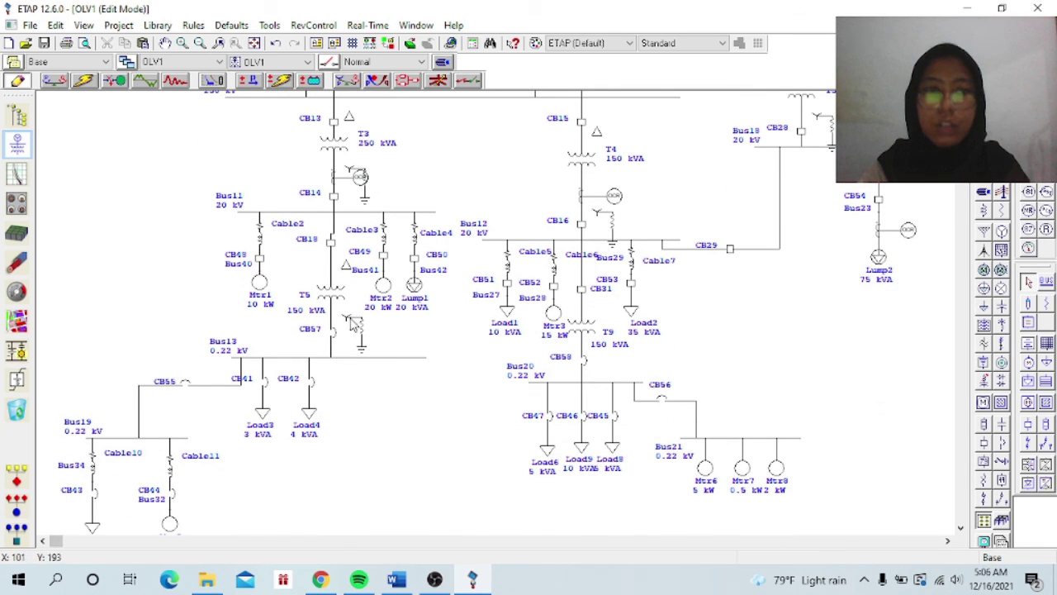
{"action": "scroll", "coordinate": [822, 254], "scroll_direction": "up", "scroll_amount": 2}
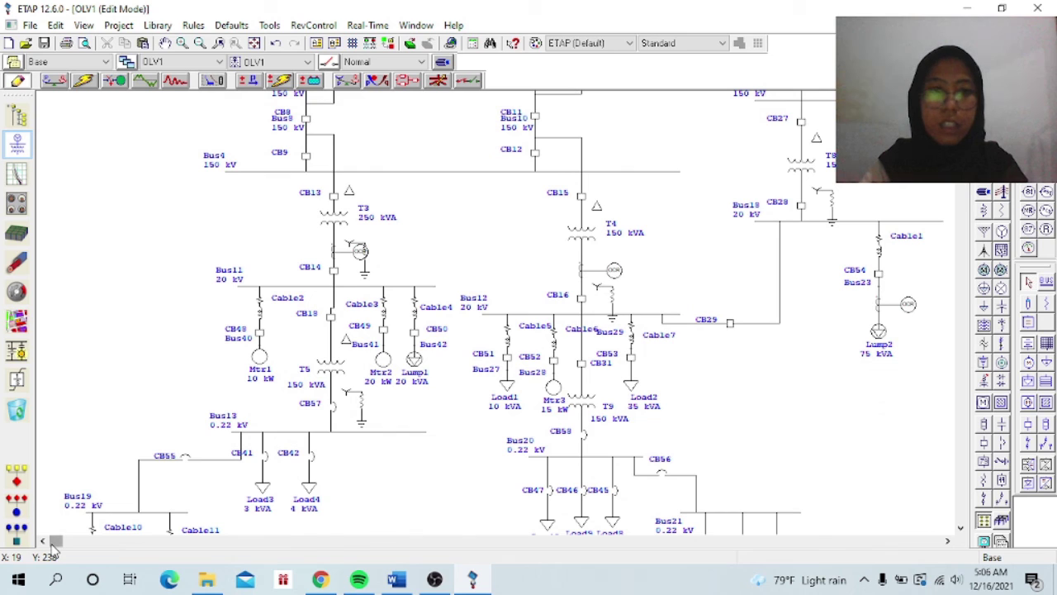
{"action": "left_click", "coordinate": [217, 81]}
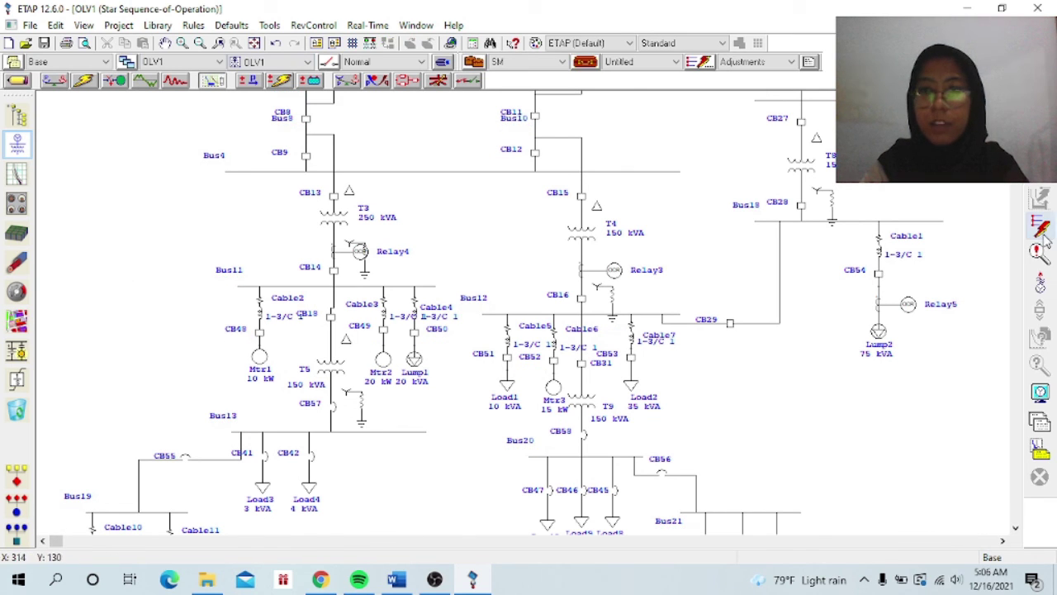
{"action": "left_click", "coordinate": [1039, 224]}
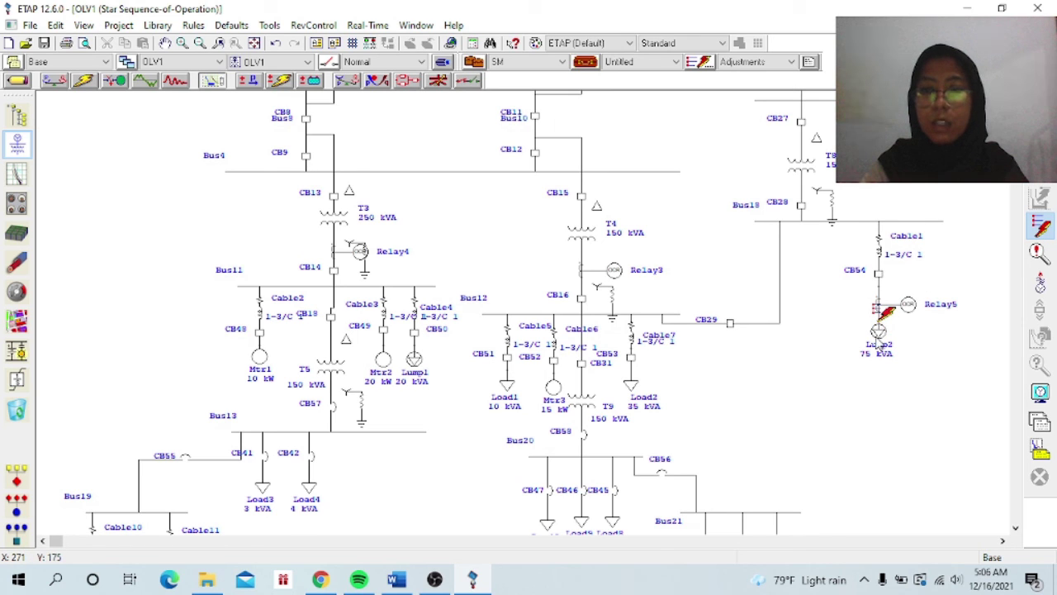
{"action": "left_click", "coordinate": [880, 314]}
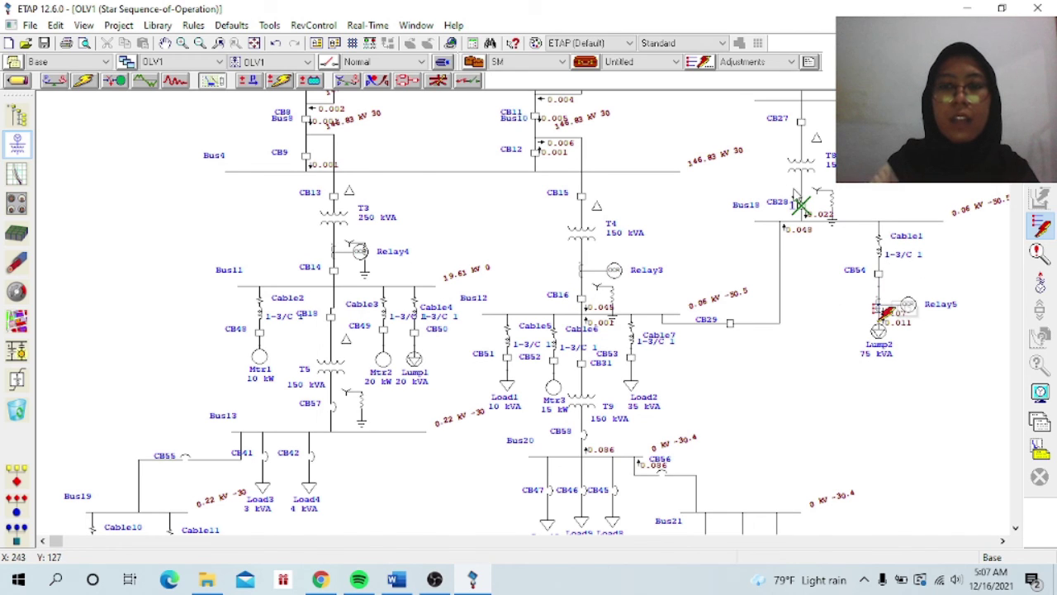
Step: Examine the circuit-breaker tripping sequence and fault currents around Bus18, Bus12 and the upstream buses for the fault above Lump2
{"action": "mouse_move", "coordinate": [813, 202]}
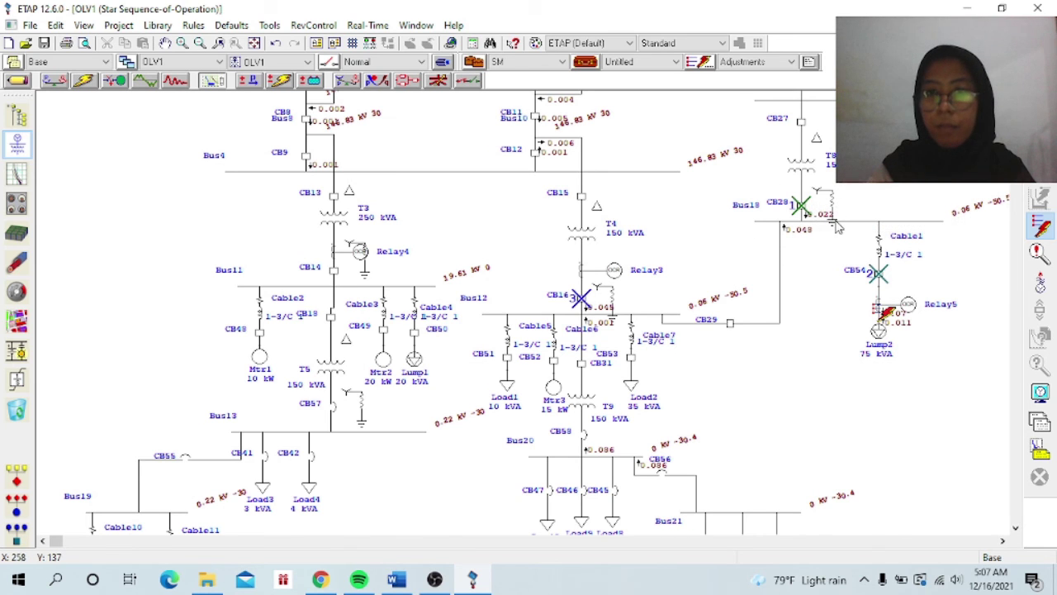
{"action": "scroll", "coordinate": [797, 213], "scroll_direction": "up", "scroll_amount": 4}
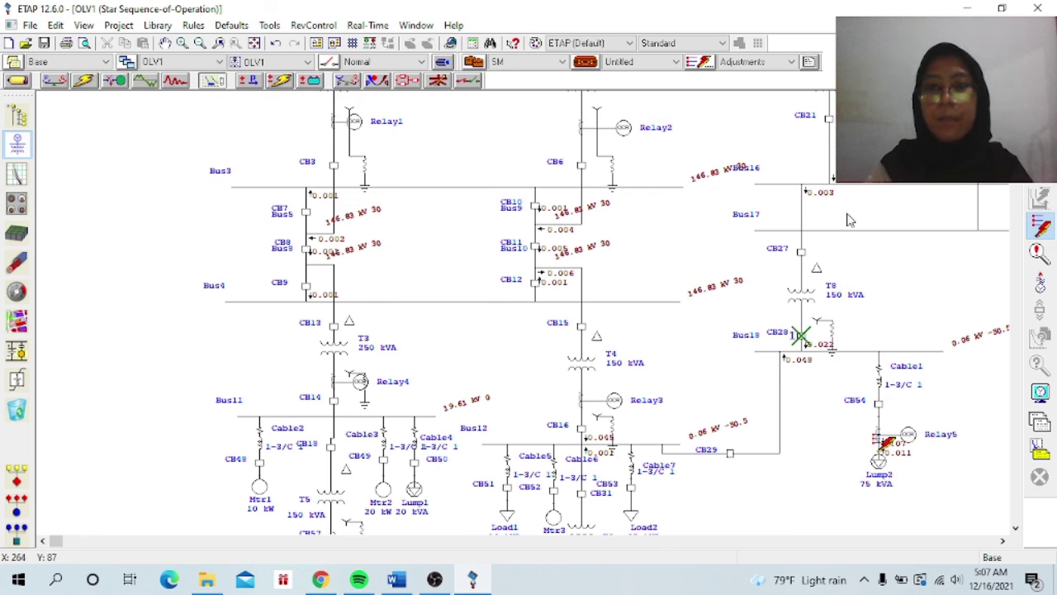
{"action": "scroll", "coordinate": [834, 263], "scroll_direction": "down", "scroll_amount": 3}
{"action": "scroll", "coordinate": [834, 262], "scroll_direction": "down", "scroll_amount": 1}
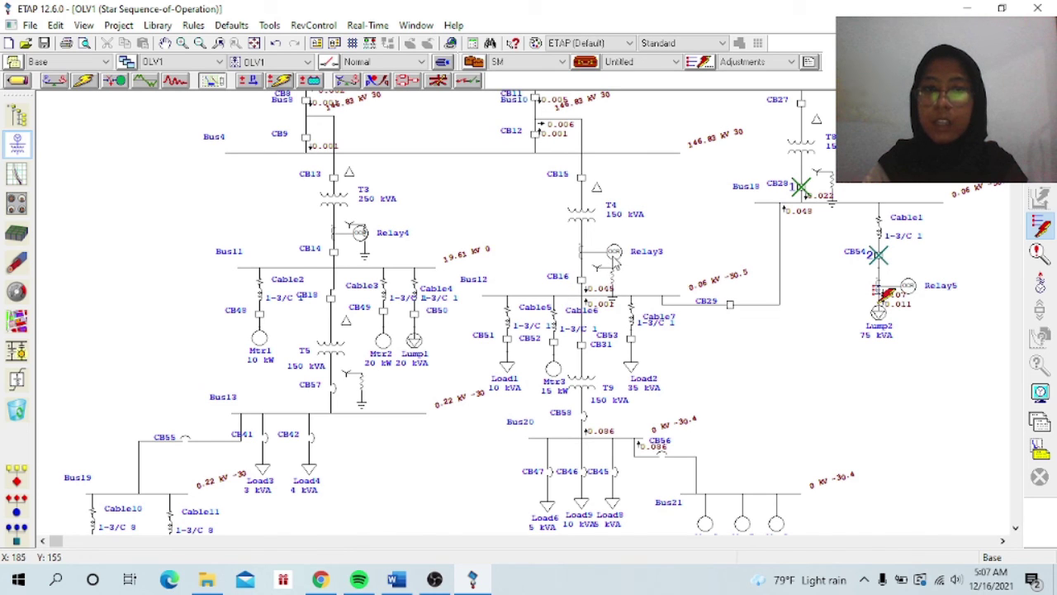
{"action": "mouse_move", "coordinate": [588, 285]}
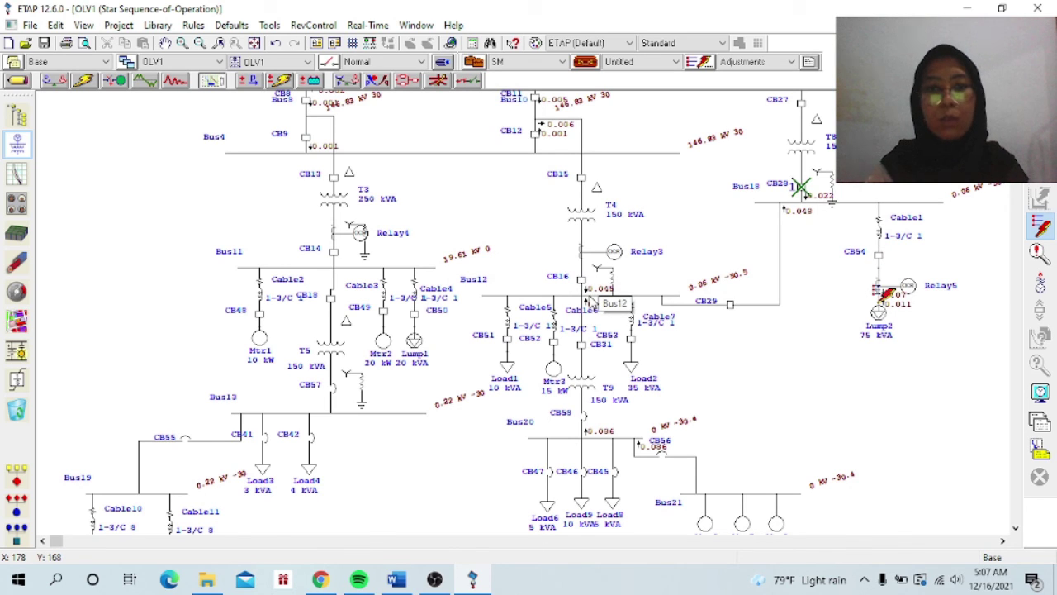
{"action": "scroll", "coordinate": [643, 305], "scroll_direction": "up", "scroll_amount": 1}
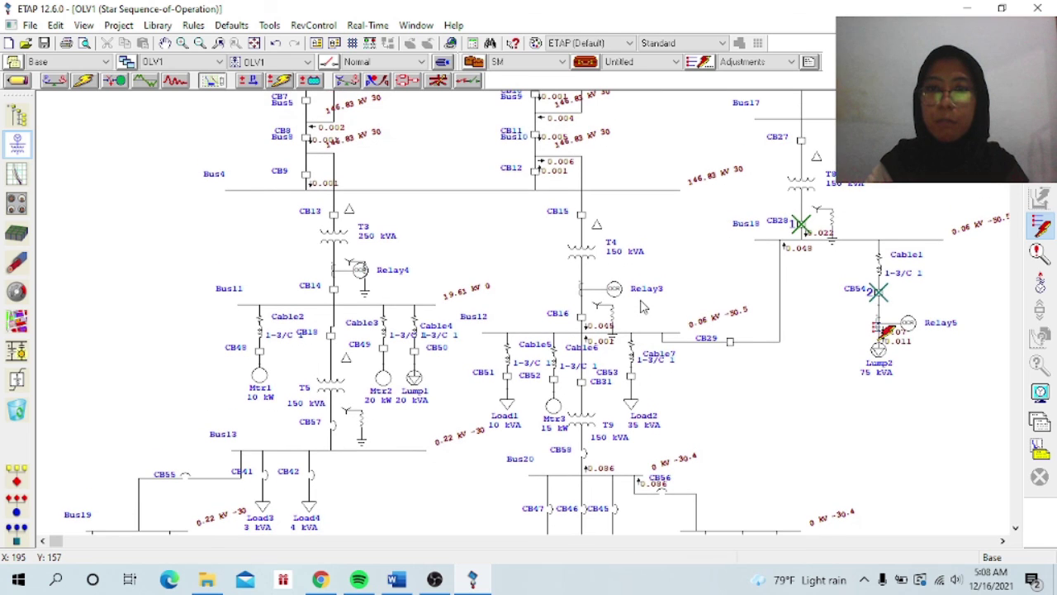
{"action": "scroll", "coordinate": [644, 309], "scroll_direction": "down", "scroll_amount": 2}
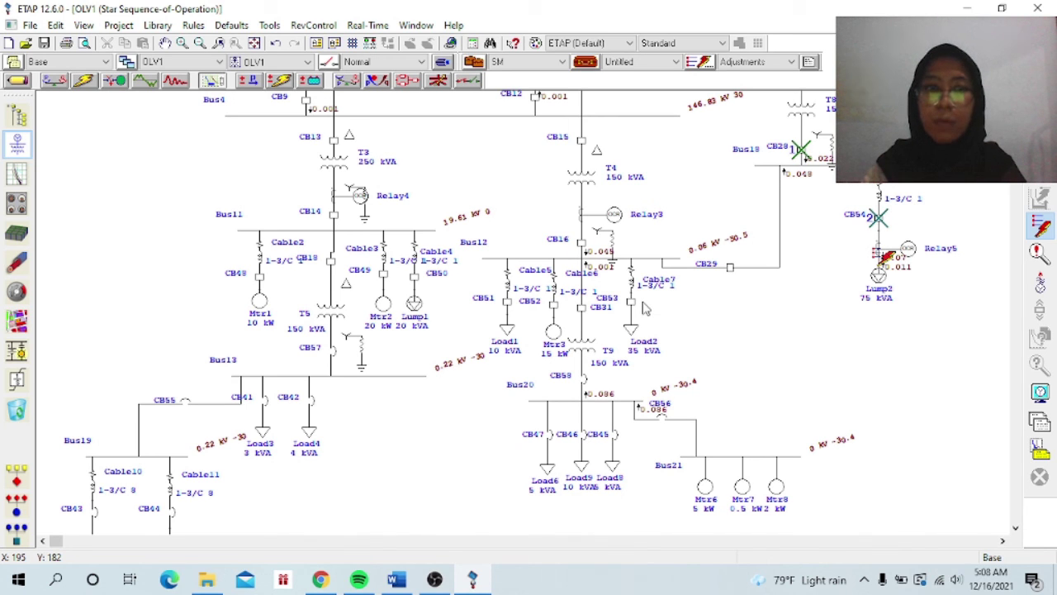
{"action": "scroll", "coordinate": [647, 307], "scroll_direction": "up", "scroll_amount": 5}
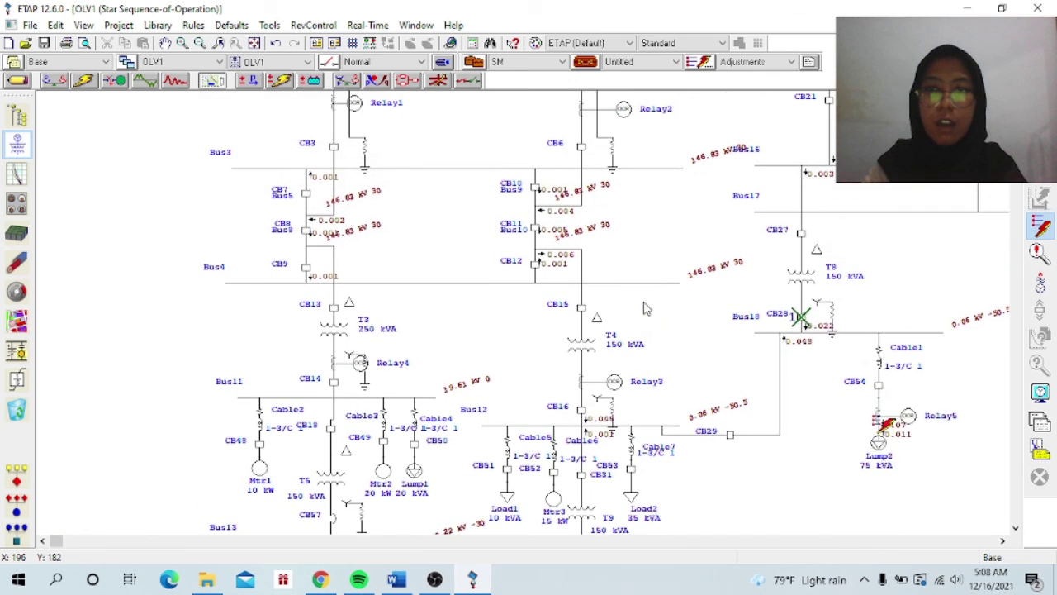
{"action": "scroll", "coordinate": [646, 307], "scroll_direction": "up", "scroll_amount": 2}
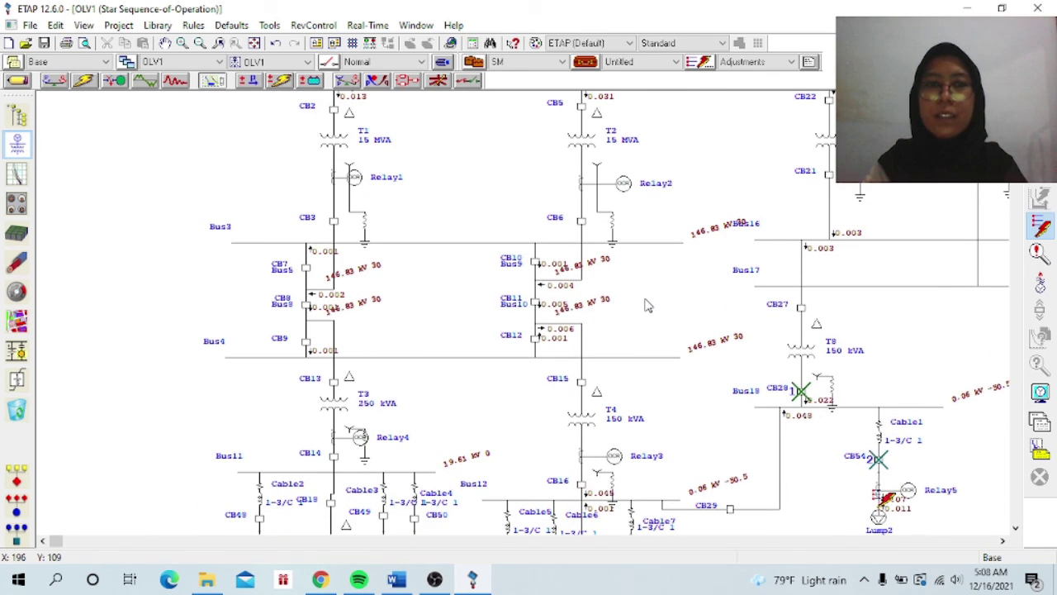
{"action": "scroll", "coordinate": [646, 307], "scroll_direction": "down", "scroll_amount": 1}
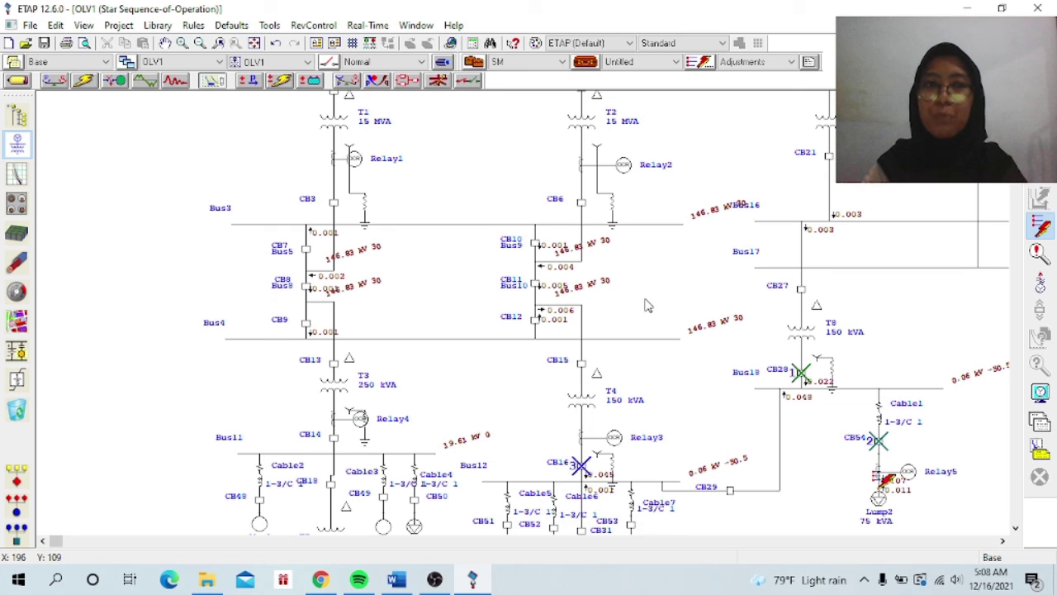